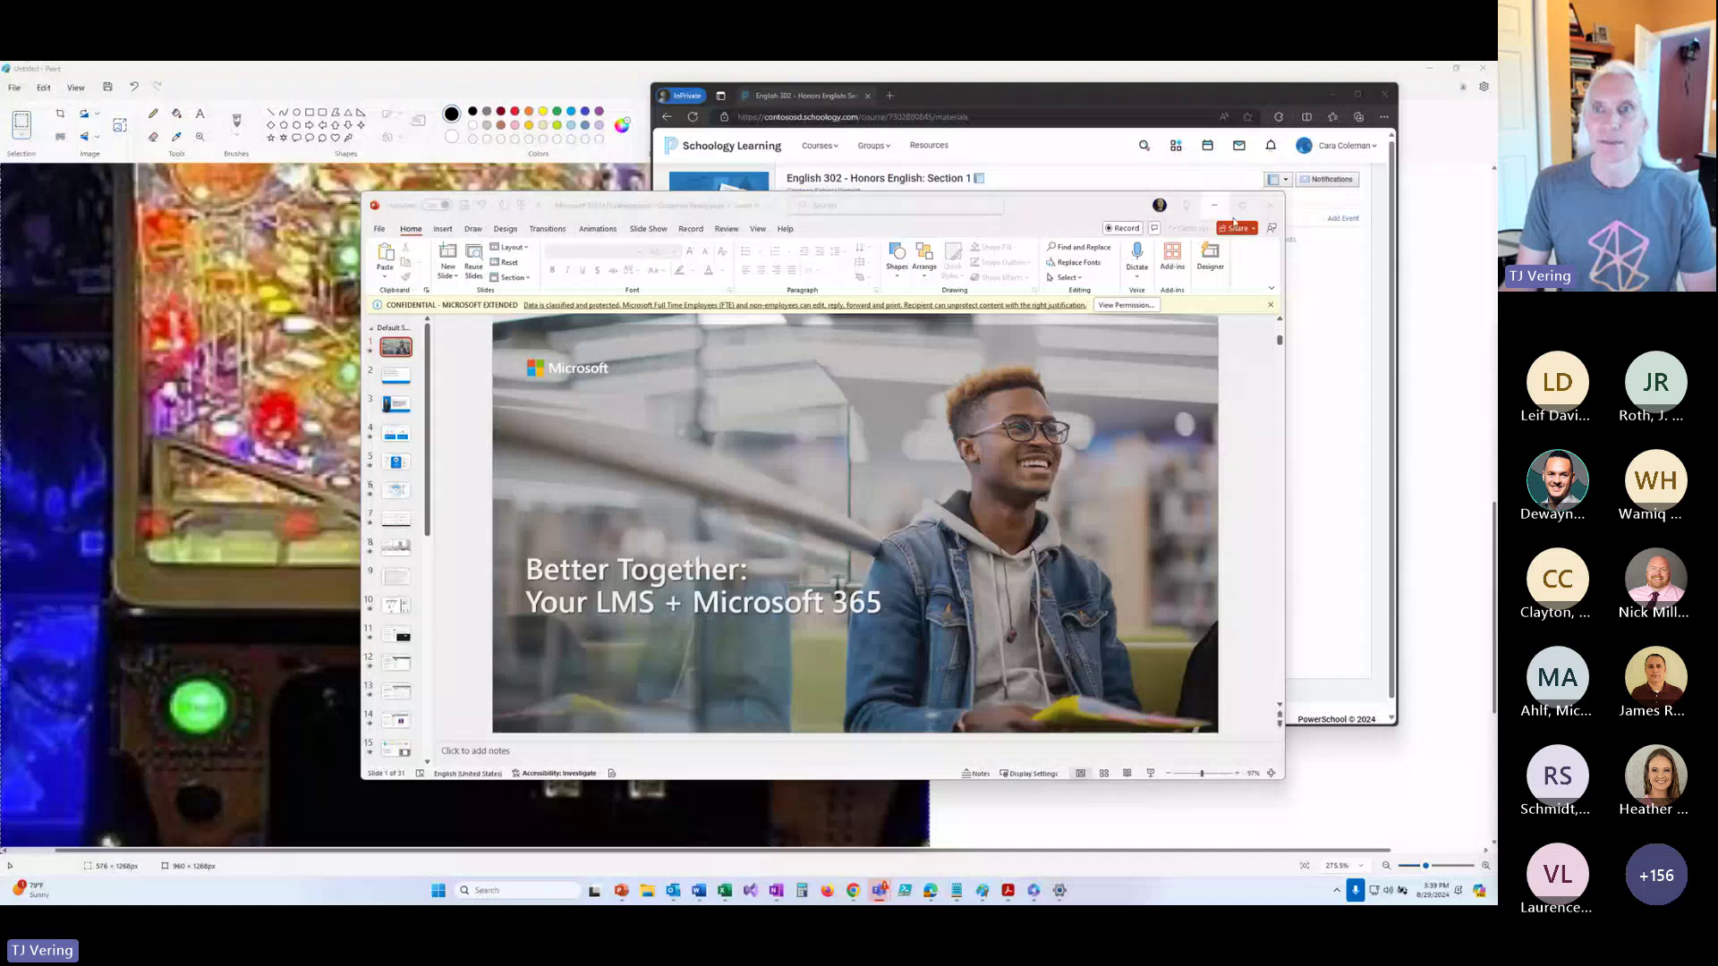
Maximize the PowerPoint deck and move from the title slide to slide 4, Your LMS + M365.
click(1242, 206)
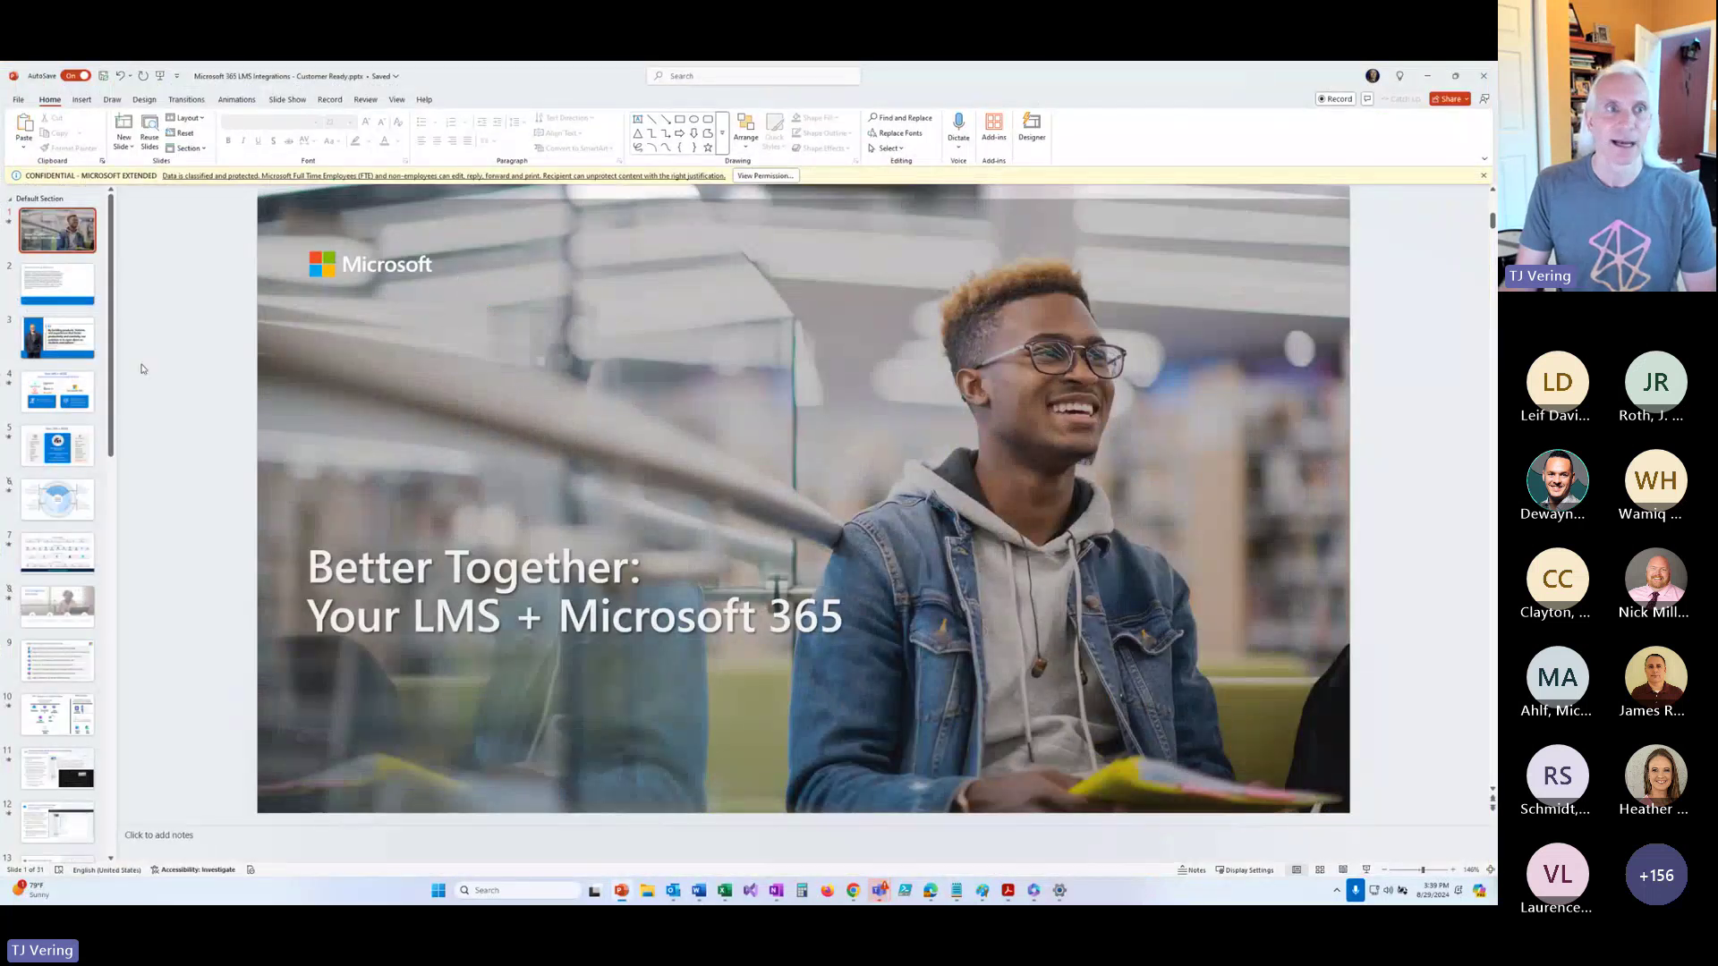
click(63, 237)
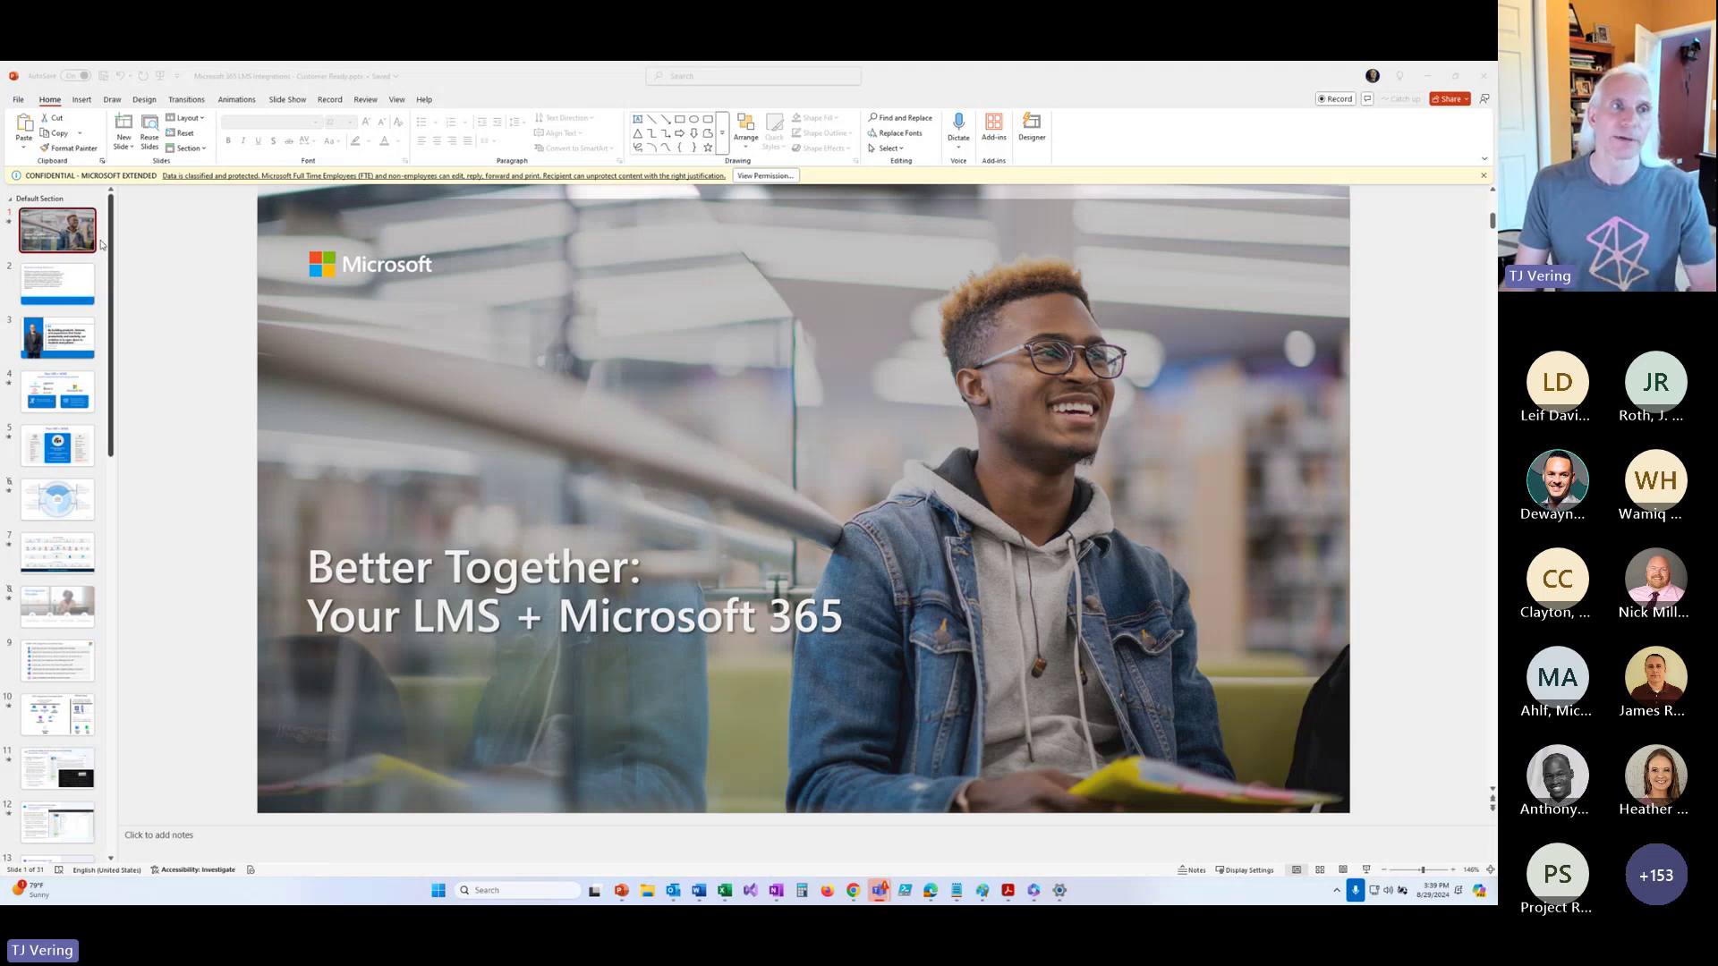
click(66, 247)
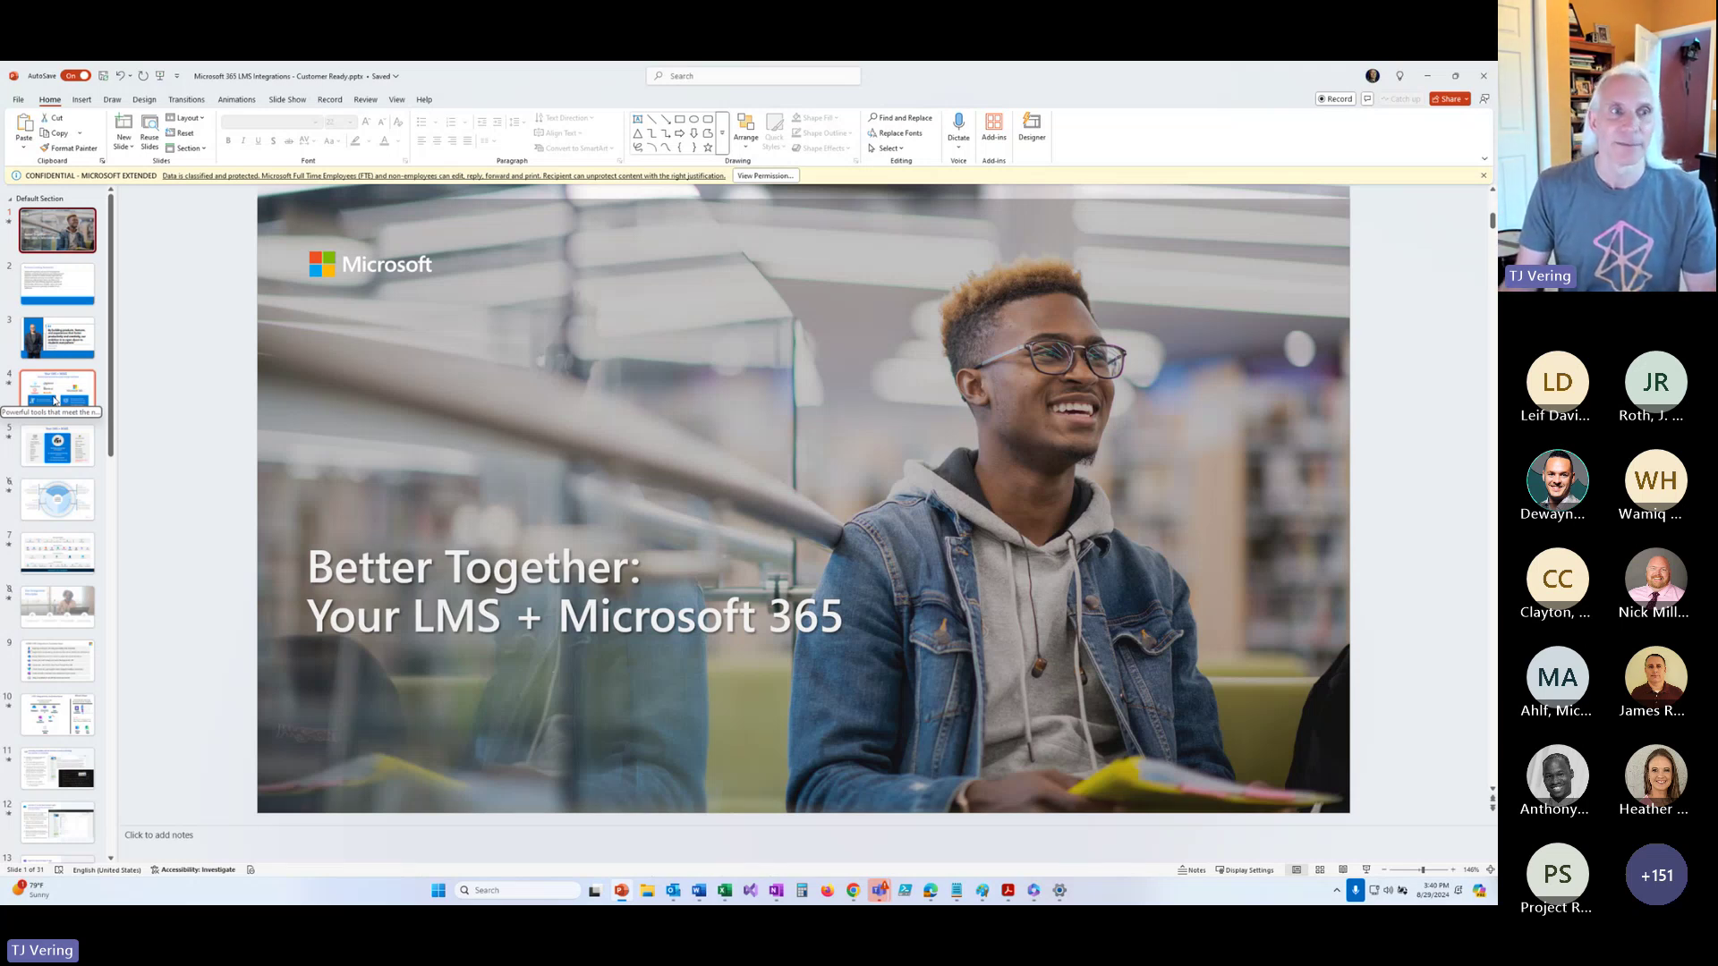
click(54, 394)
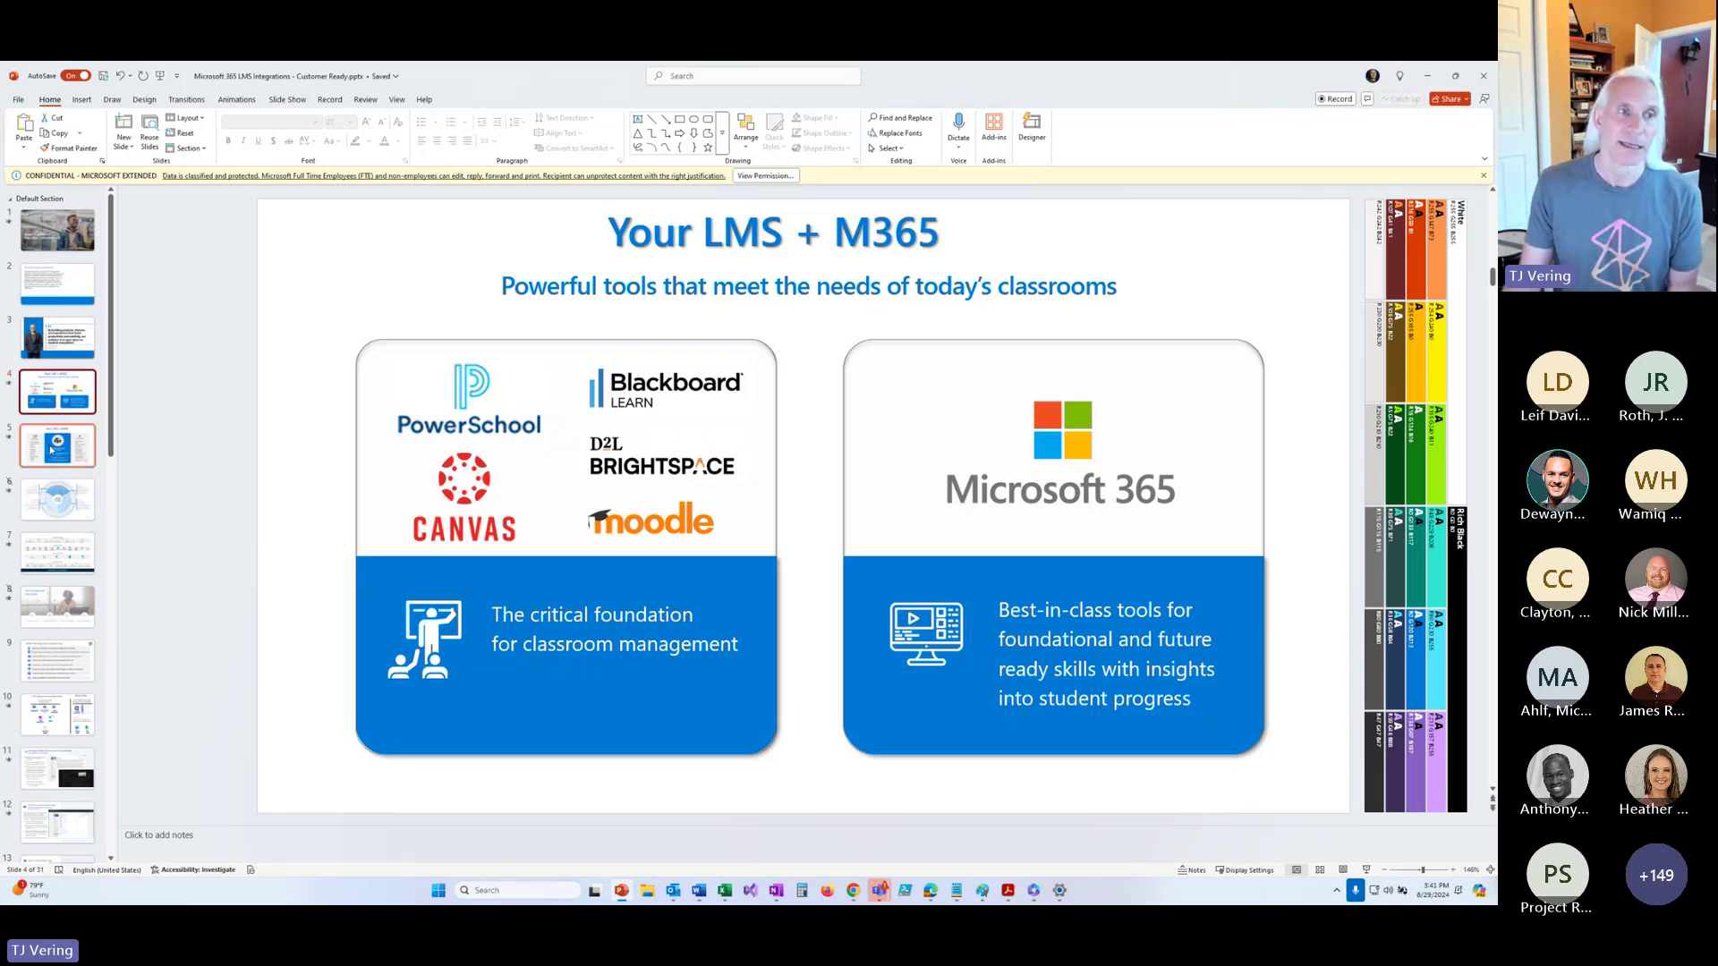
Show slide 5 comparing LMS/VLE features with Microsoft 365 and scroll the thumbnails down.
click(51, 451)
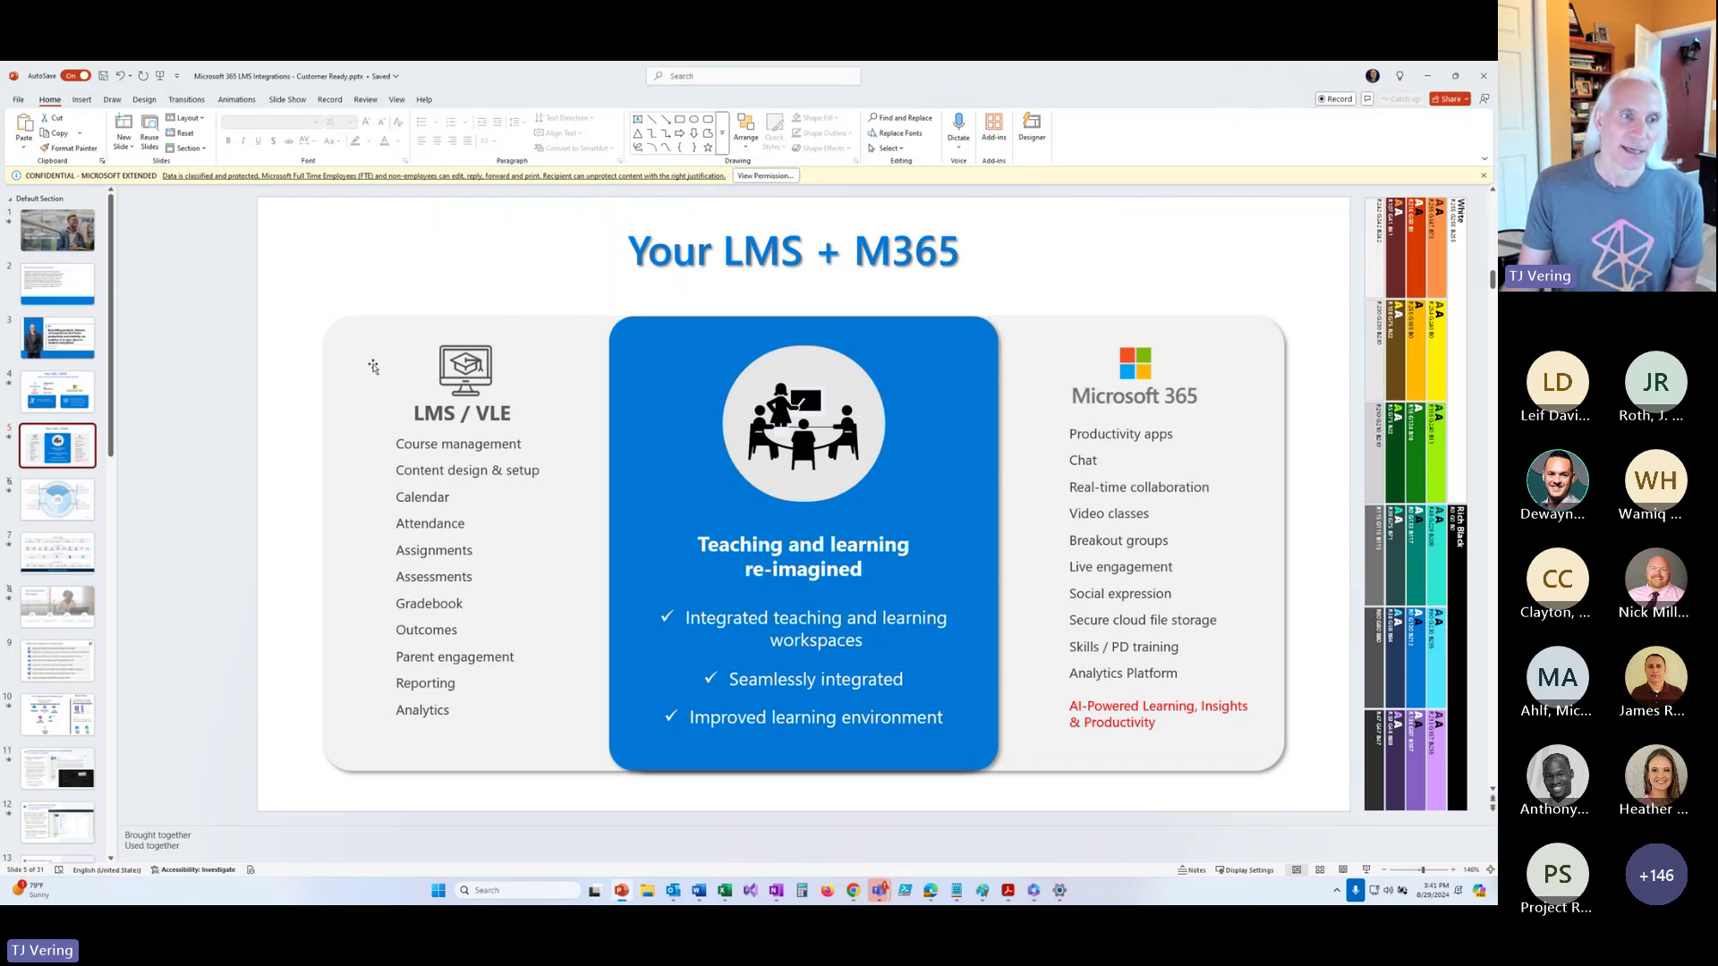
scroll(55, 641, down, 1)
scroll(54, 641, down, 3)
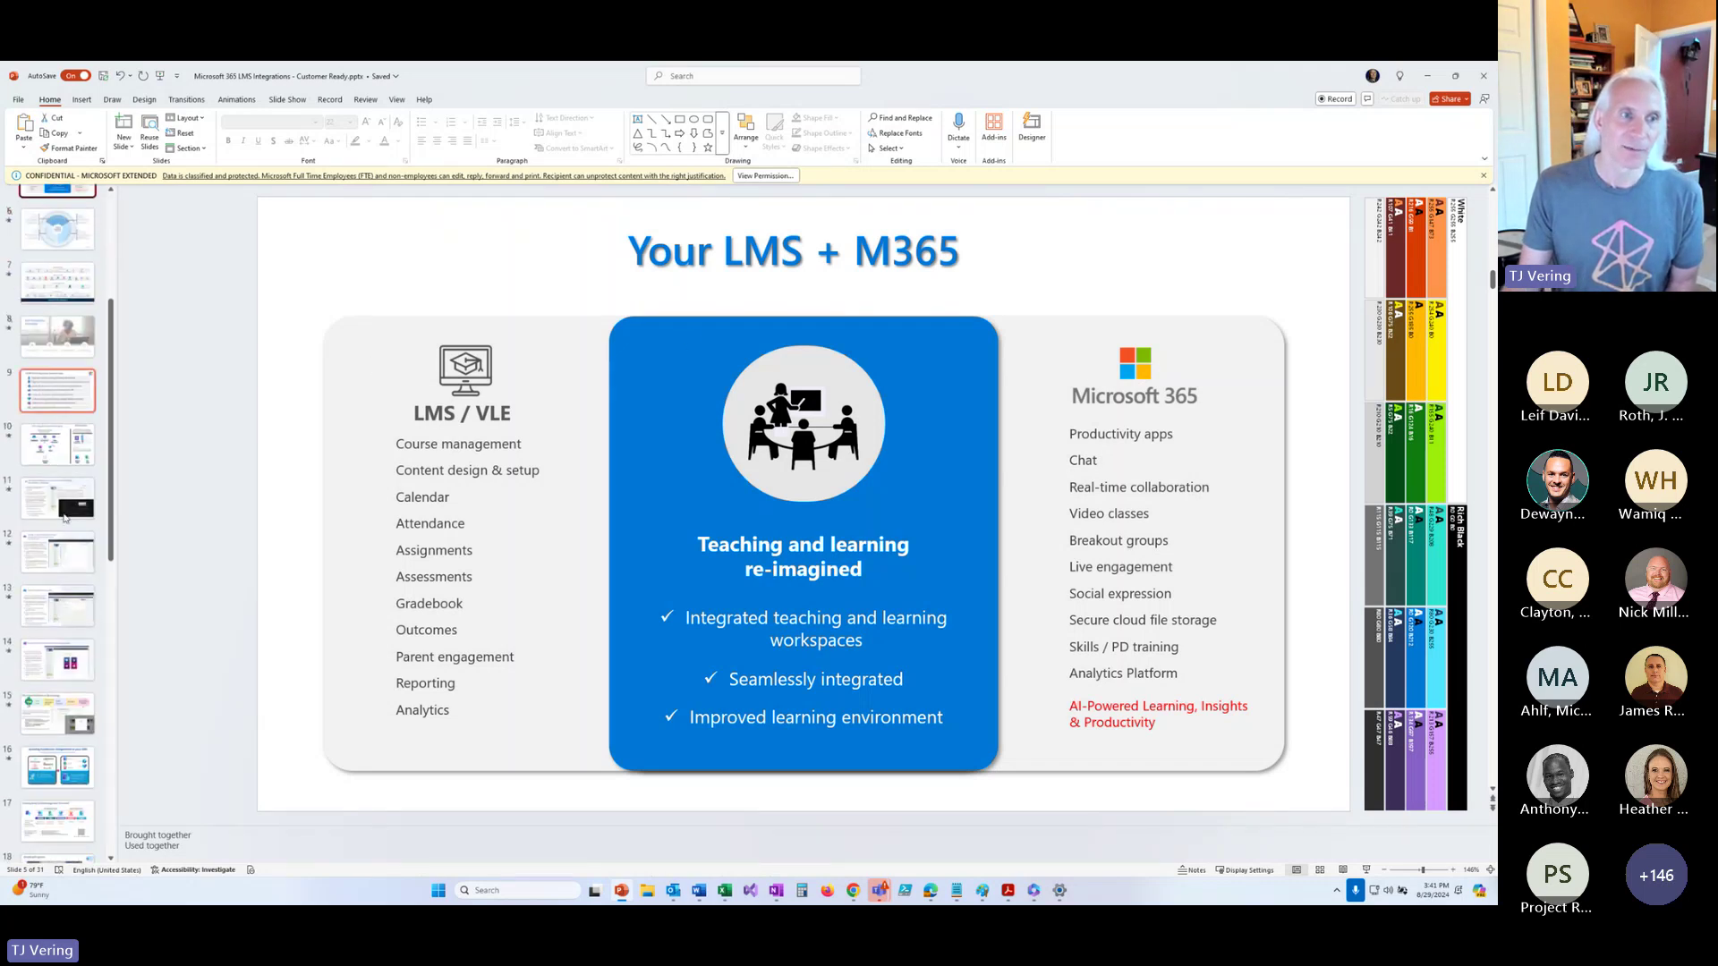
Present slide 9, then move to slide 10, LMS Integrations Available Now and What's Next.
click(39, 407)
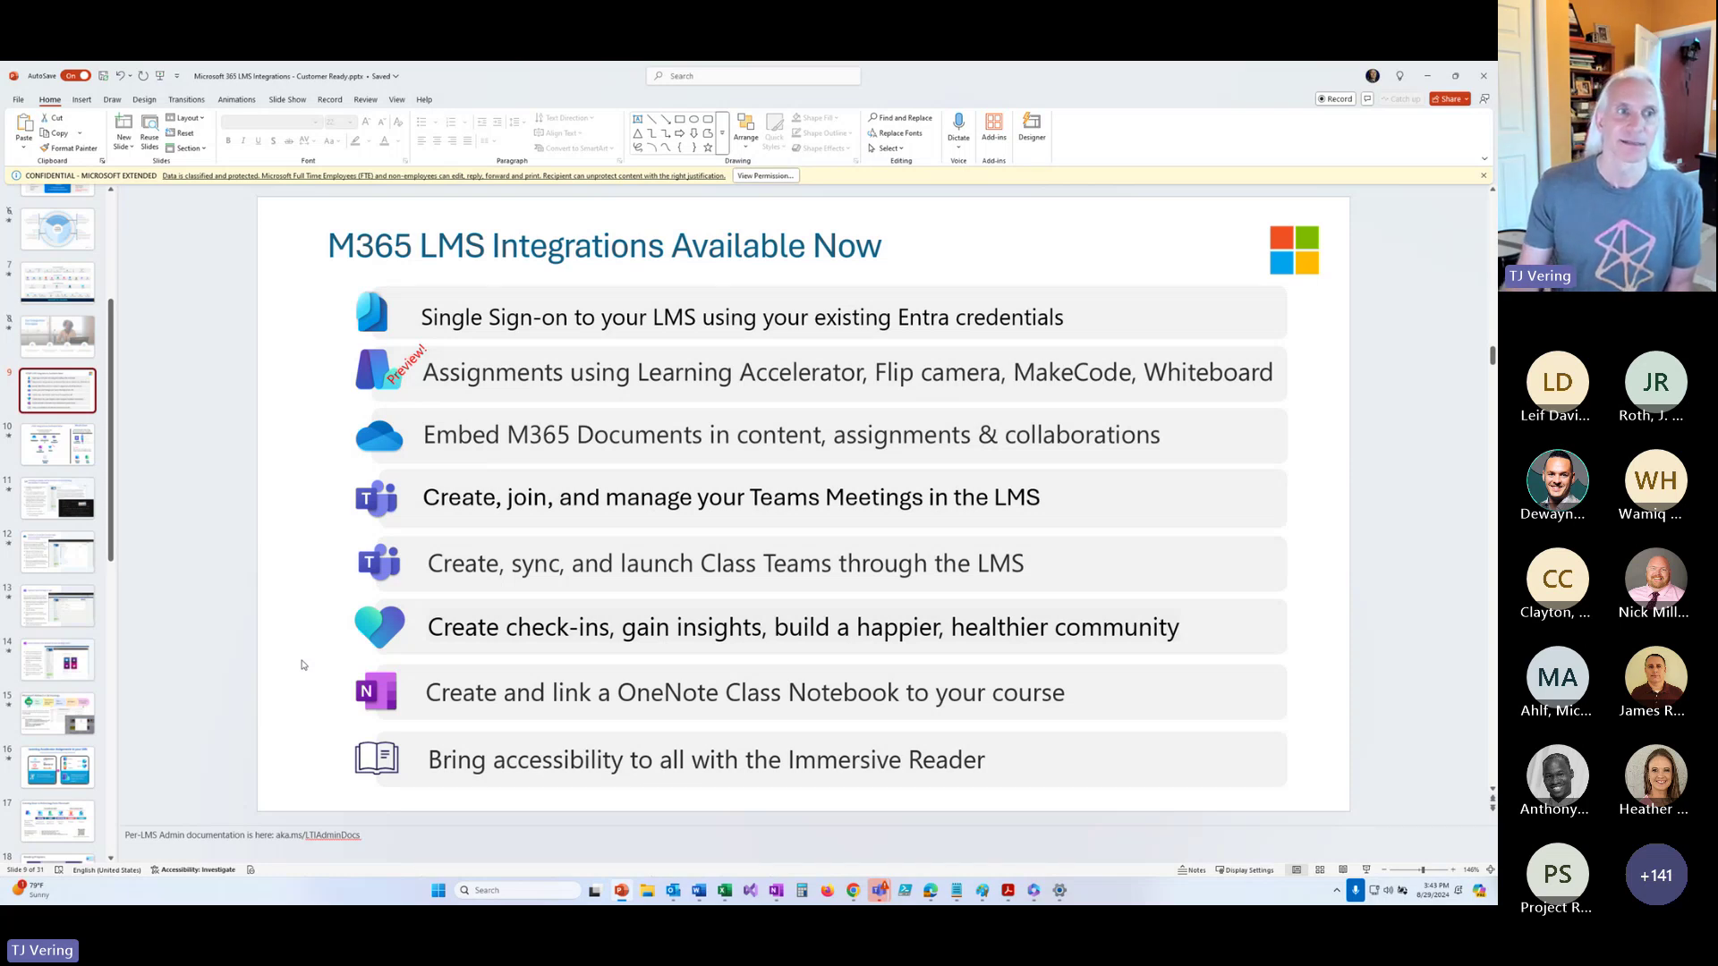
click(52, 447)
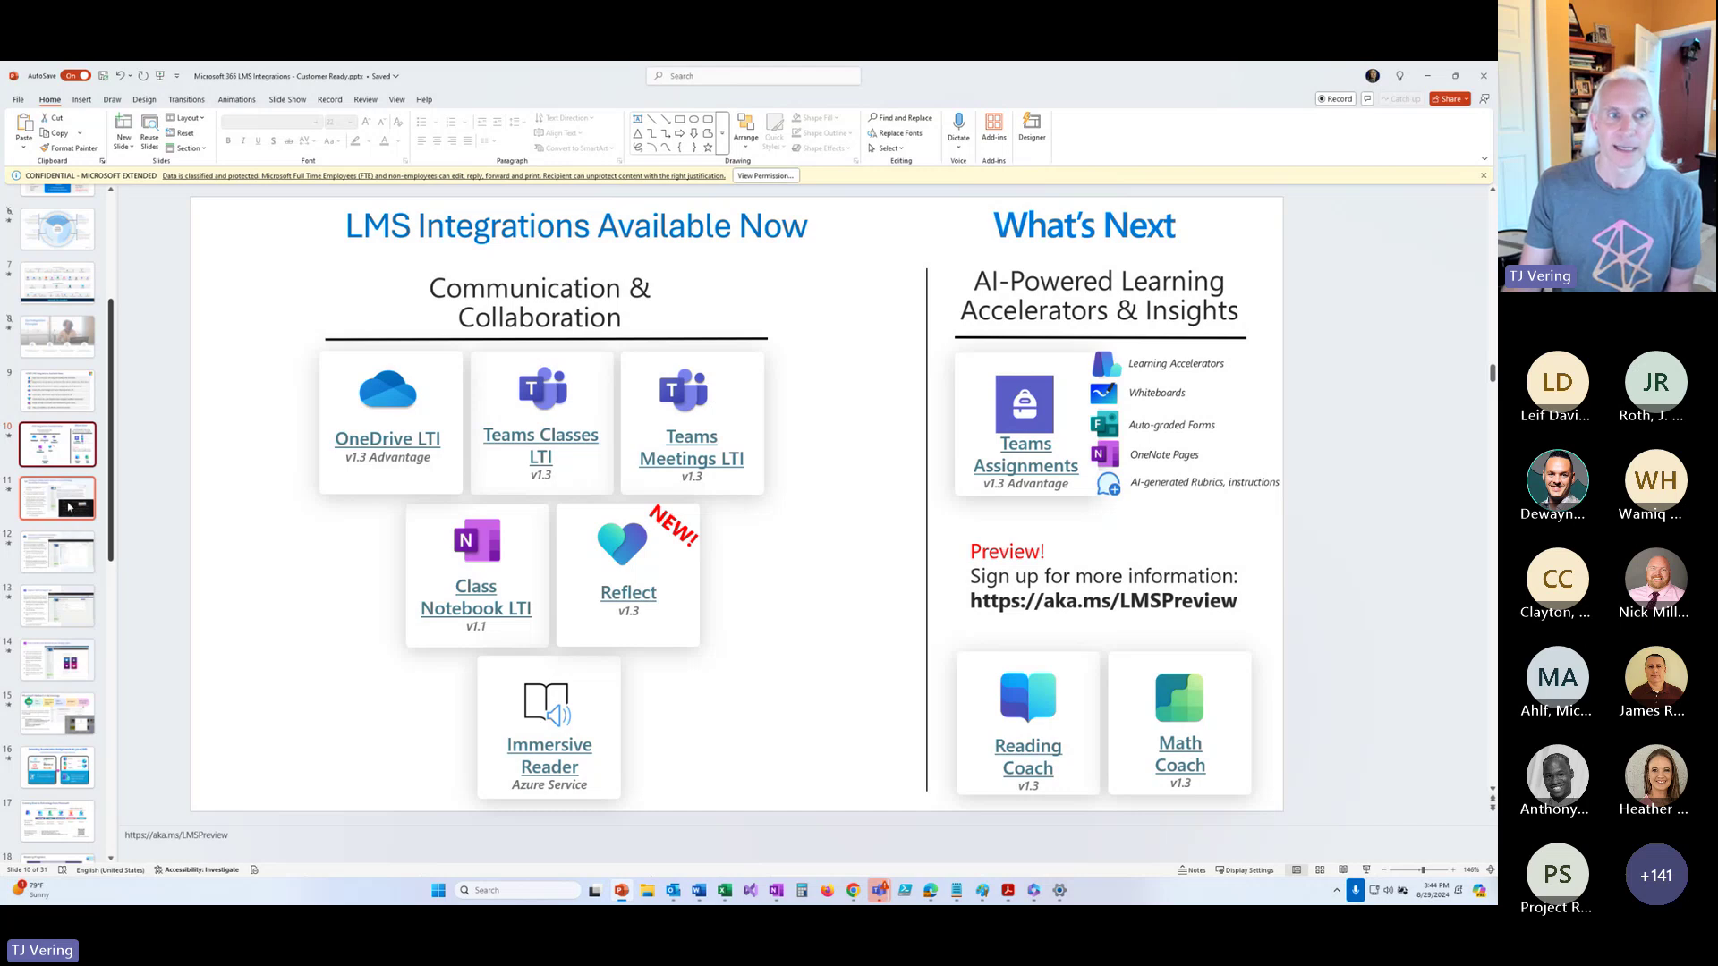
Advance through slide 11 to slide 12, OneDrive LTI, then minimize the admin center browser.
click(69, 507)
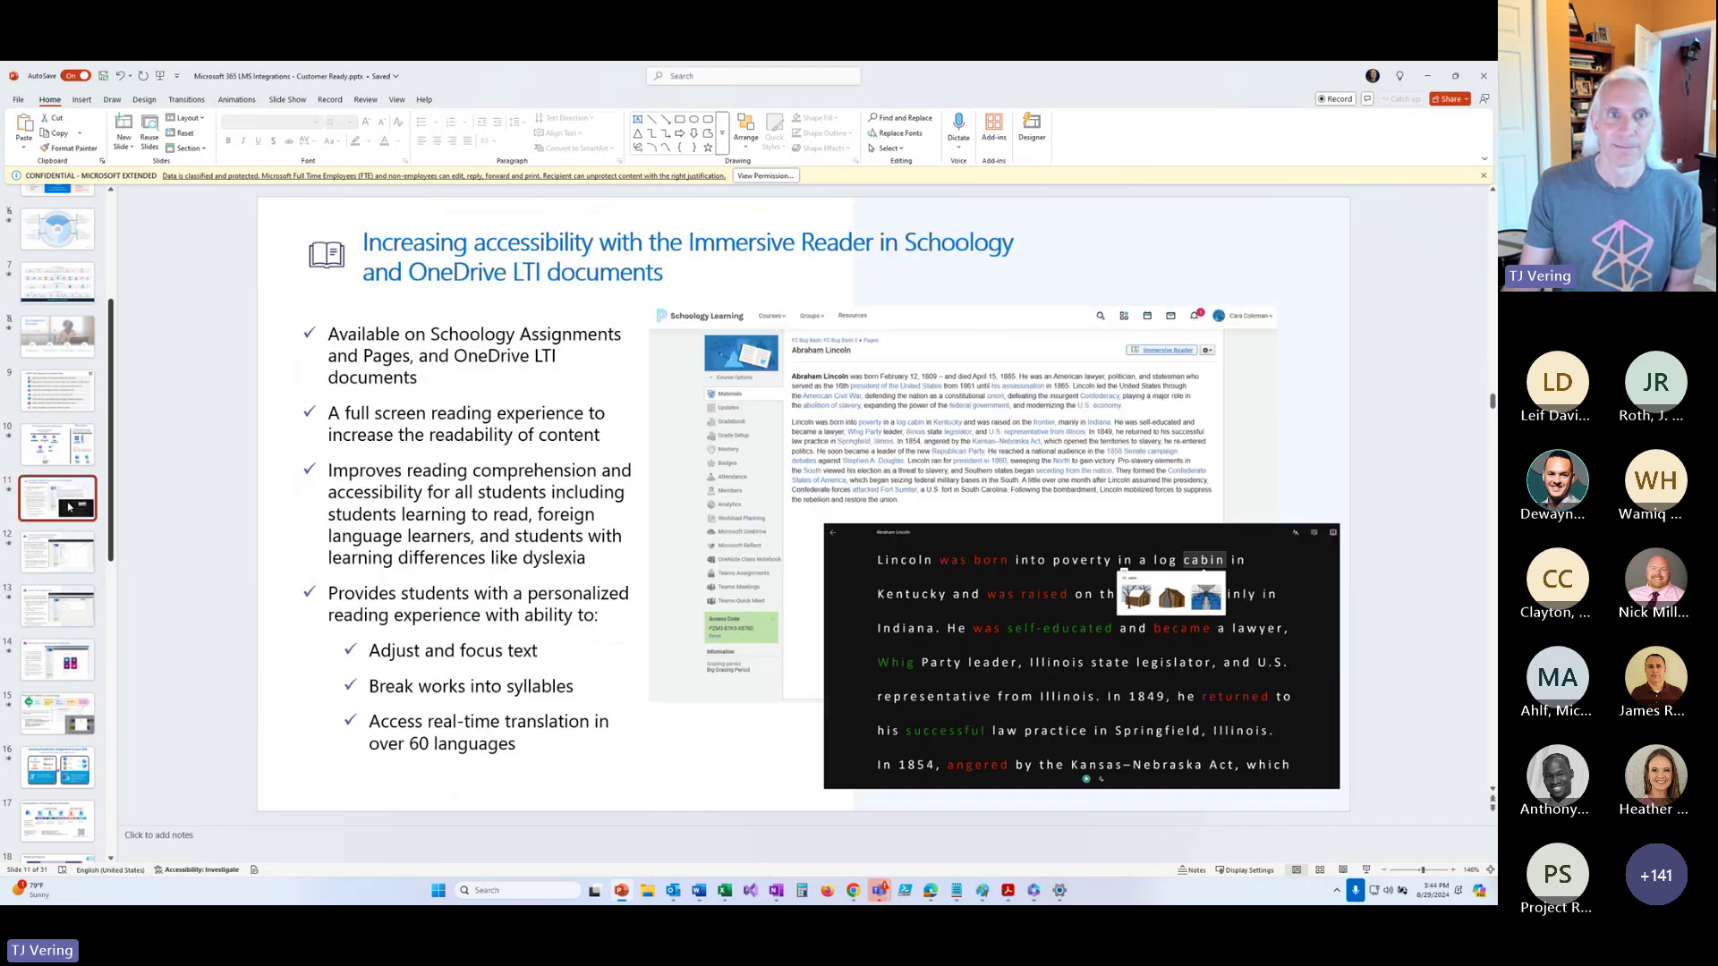
click(62, 556)
scroll(61, 573, down, 1)
scroll(61, 585, down, 2)
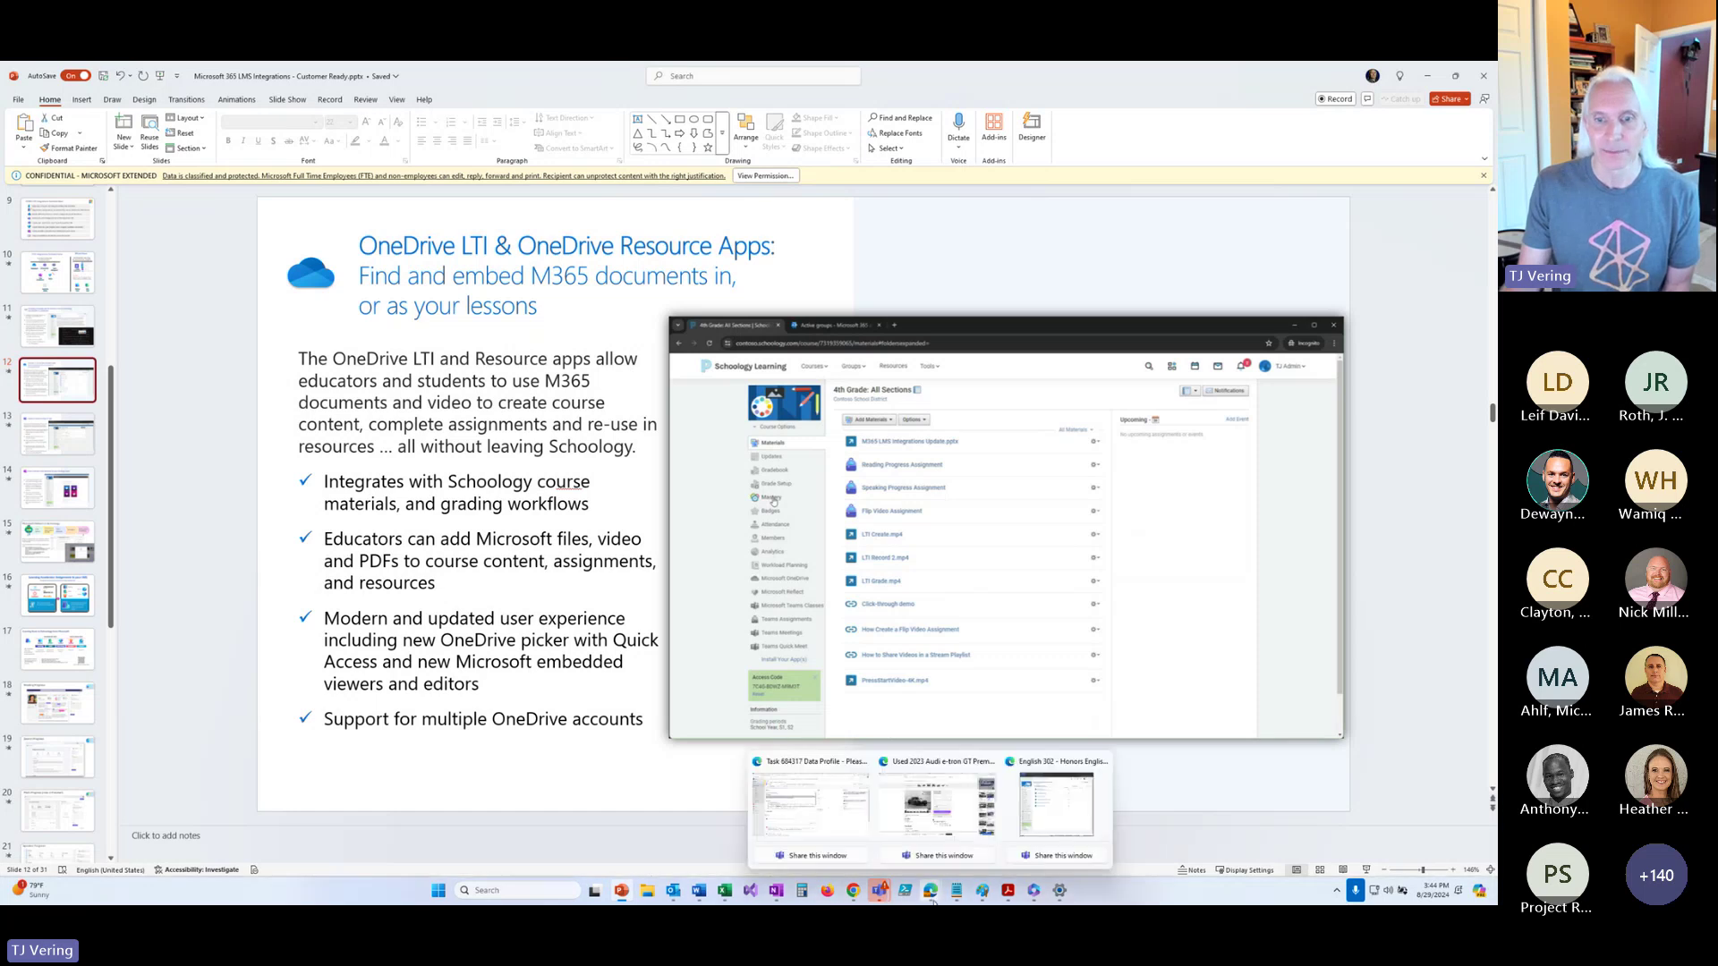
click(851, 893)
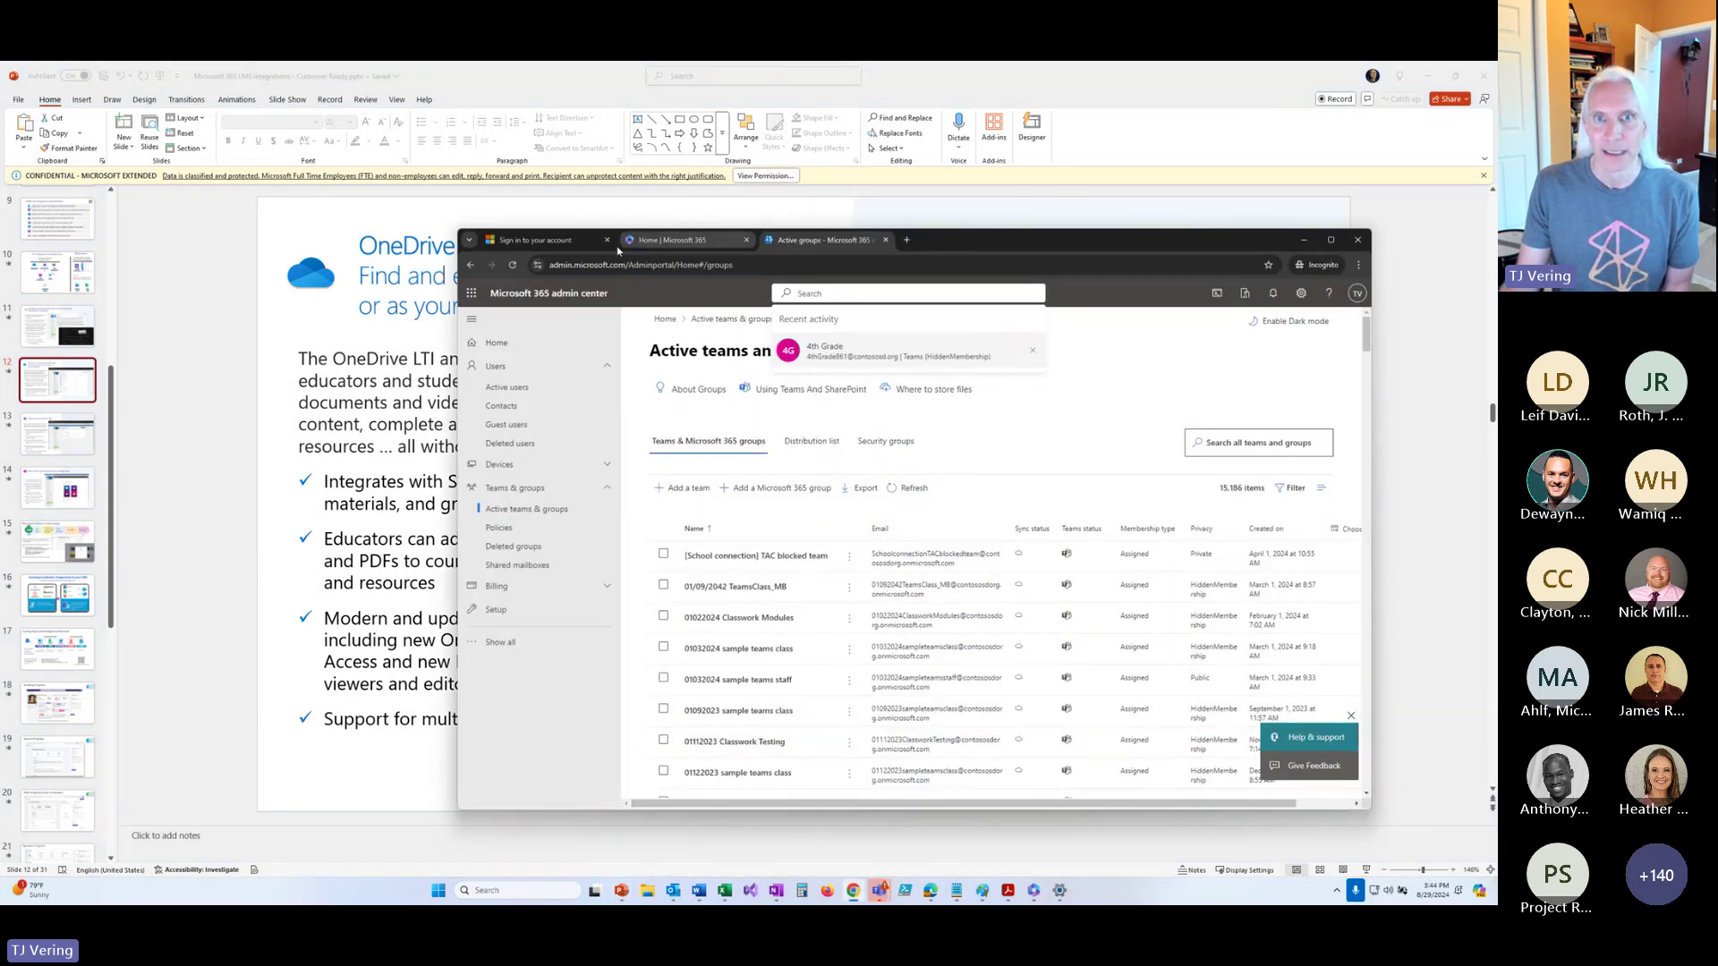
click(1302, 240)
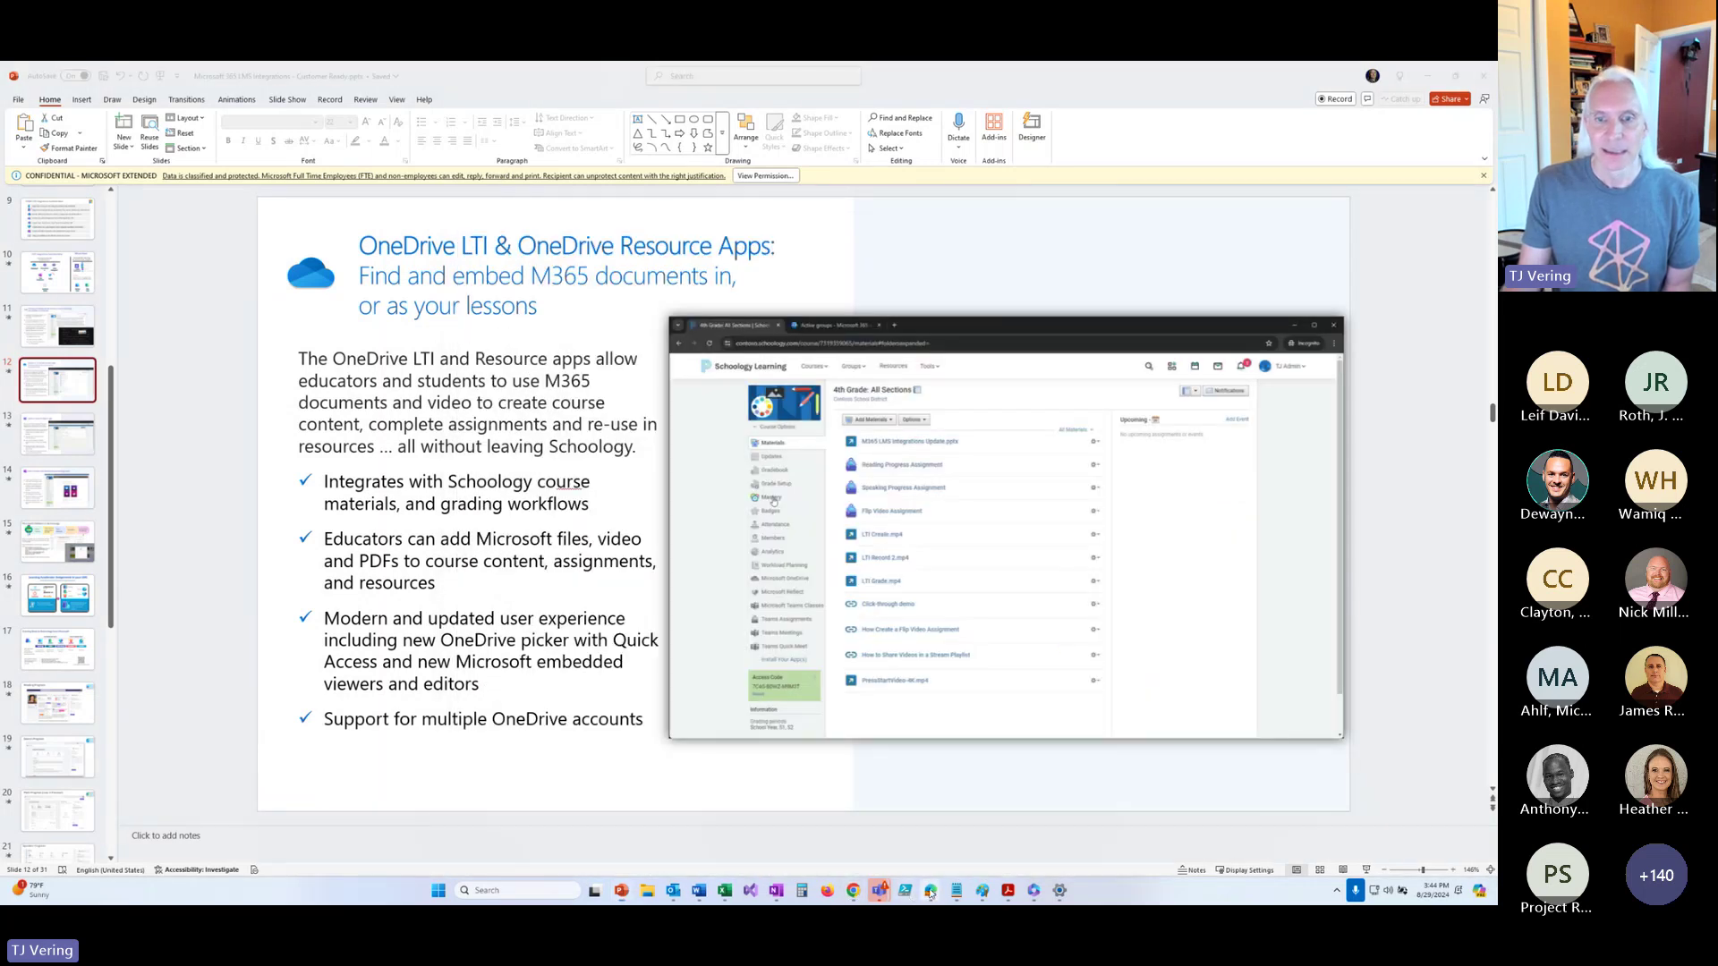
Bring the Schoology course window forward, move it left and enlarge it slightly.
mouse_move(933, 893)
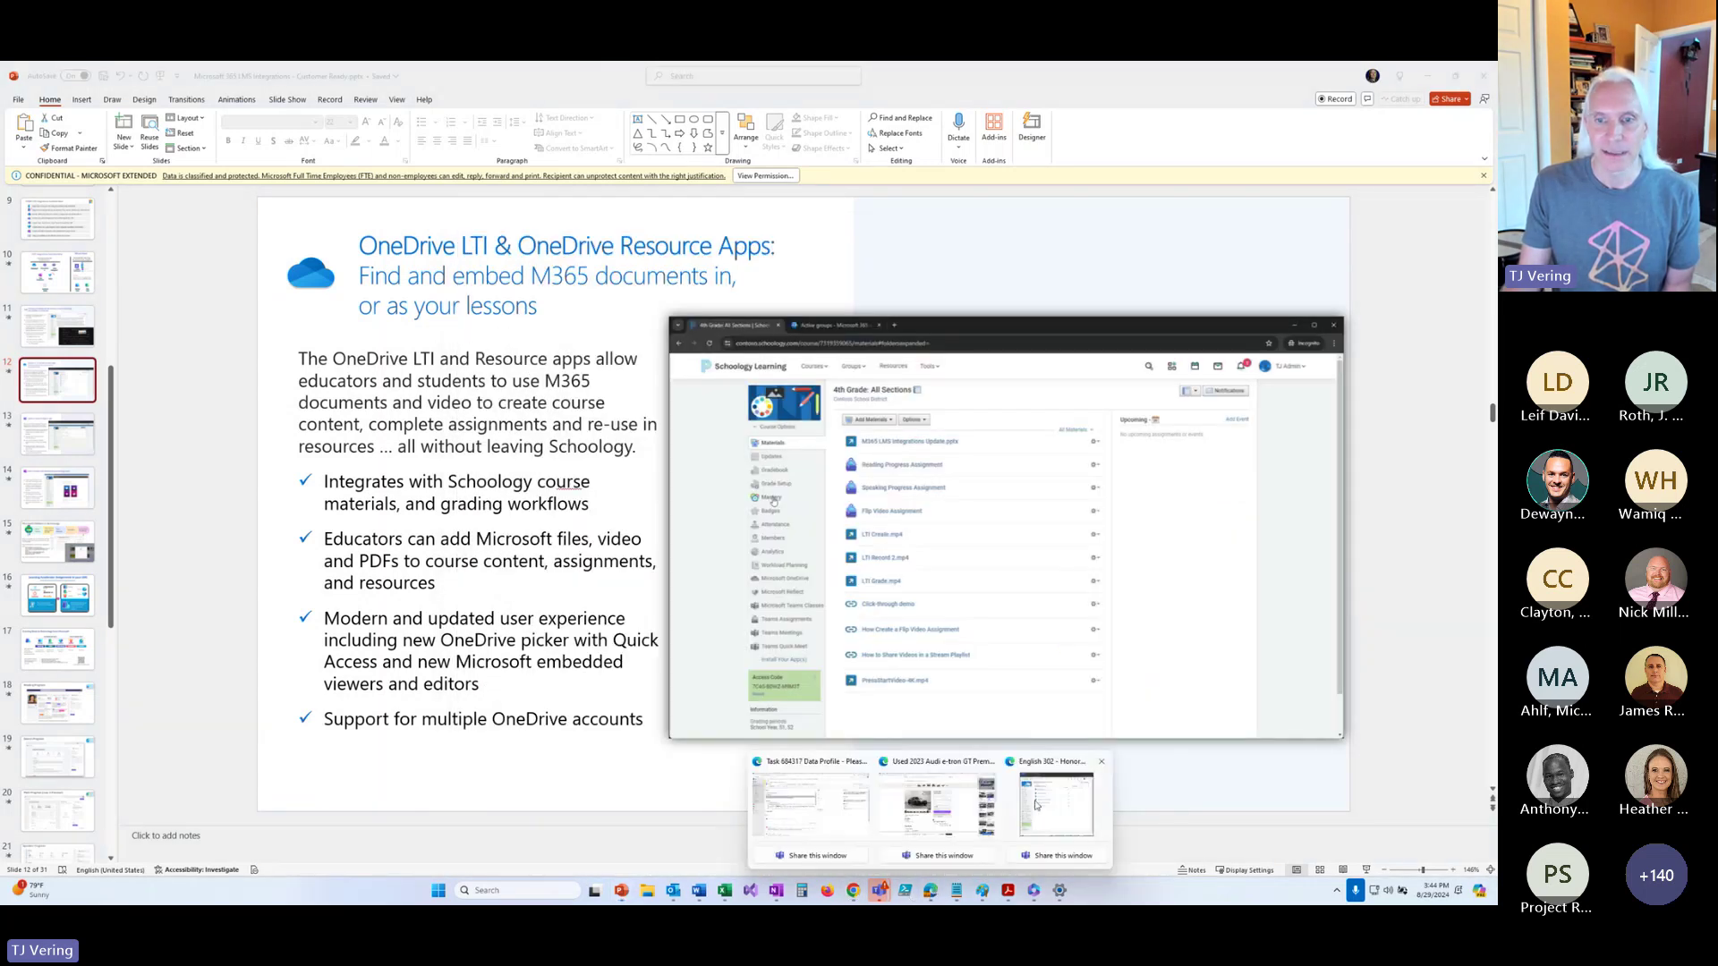
click(1100, 794)
drag(961, 105, 430, 128)
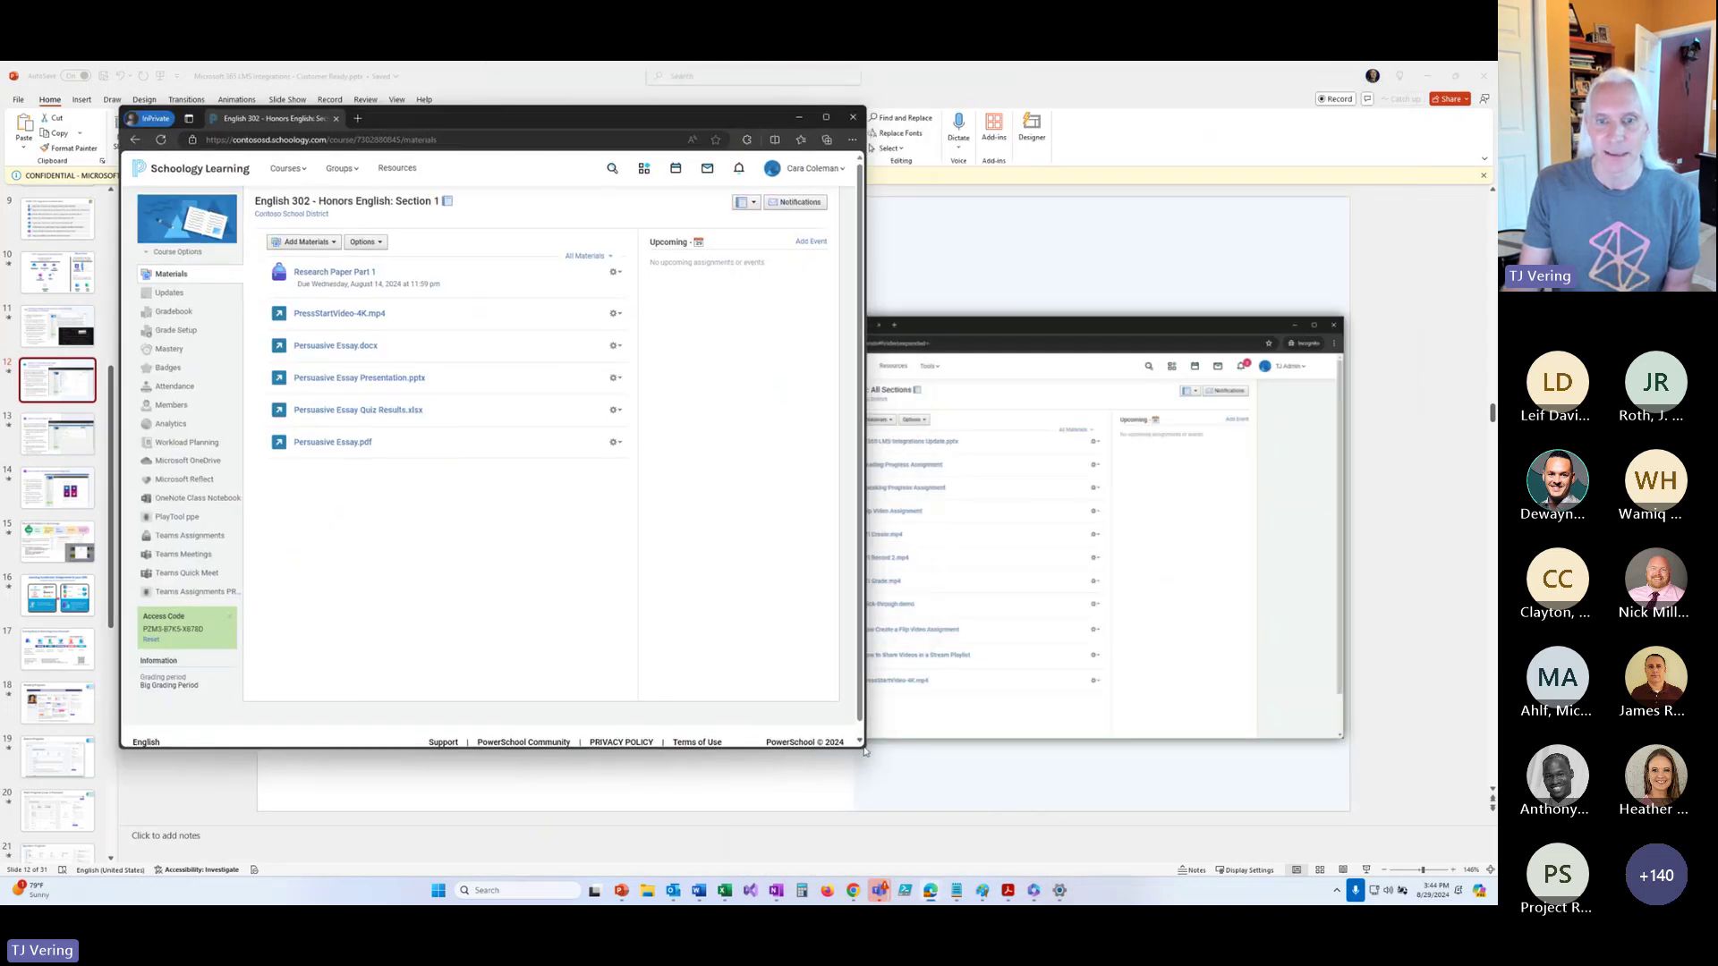
drag(861, 753, 1323, 863)
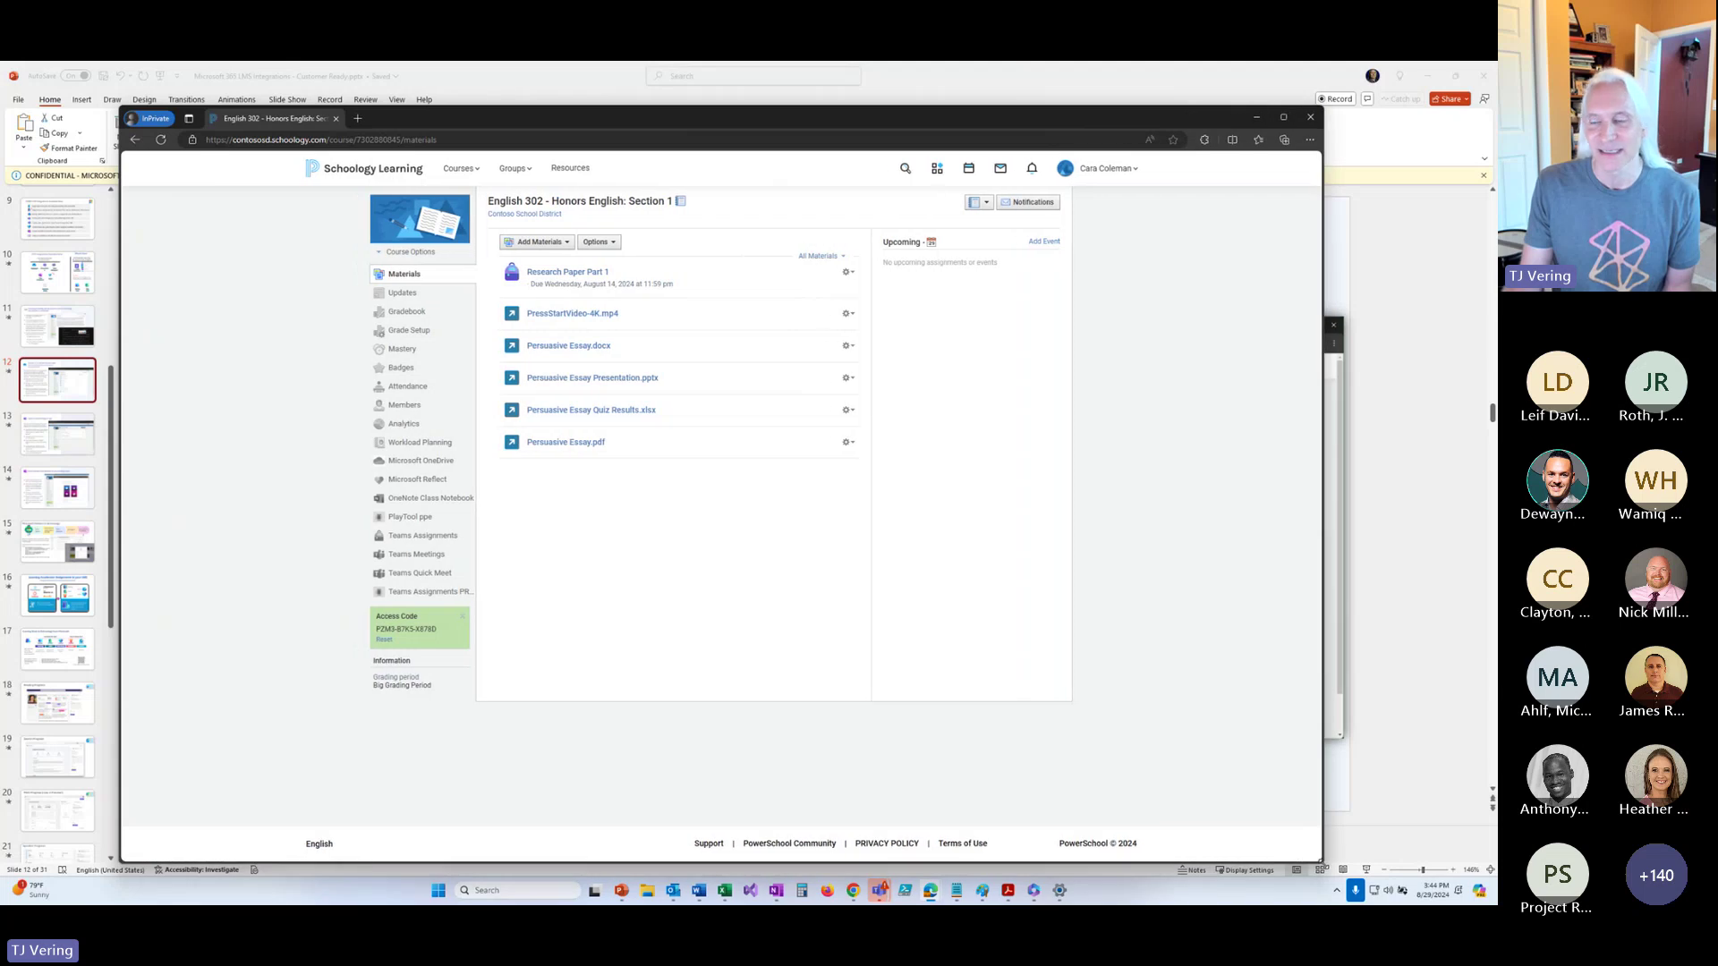
Play the PressStartVideo-4K.mp4 course item, then return to the Materials list.
click(573, 314)
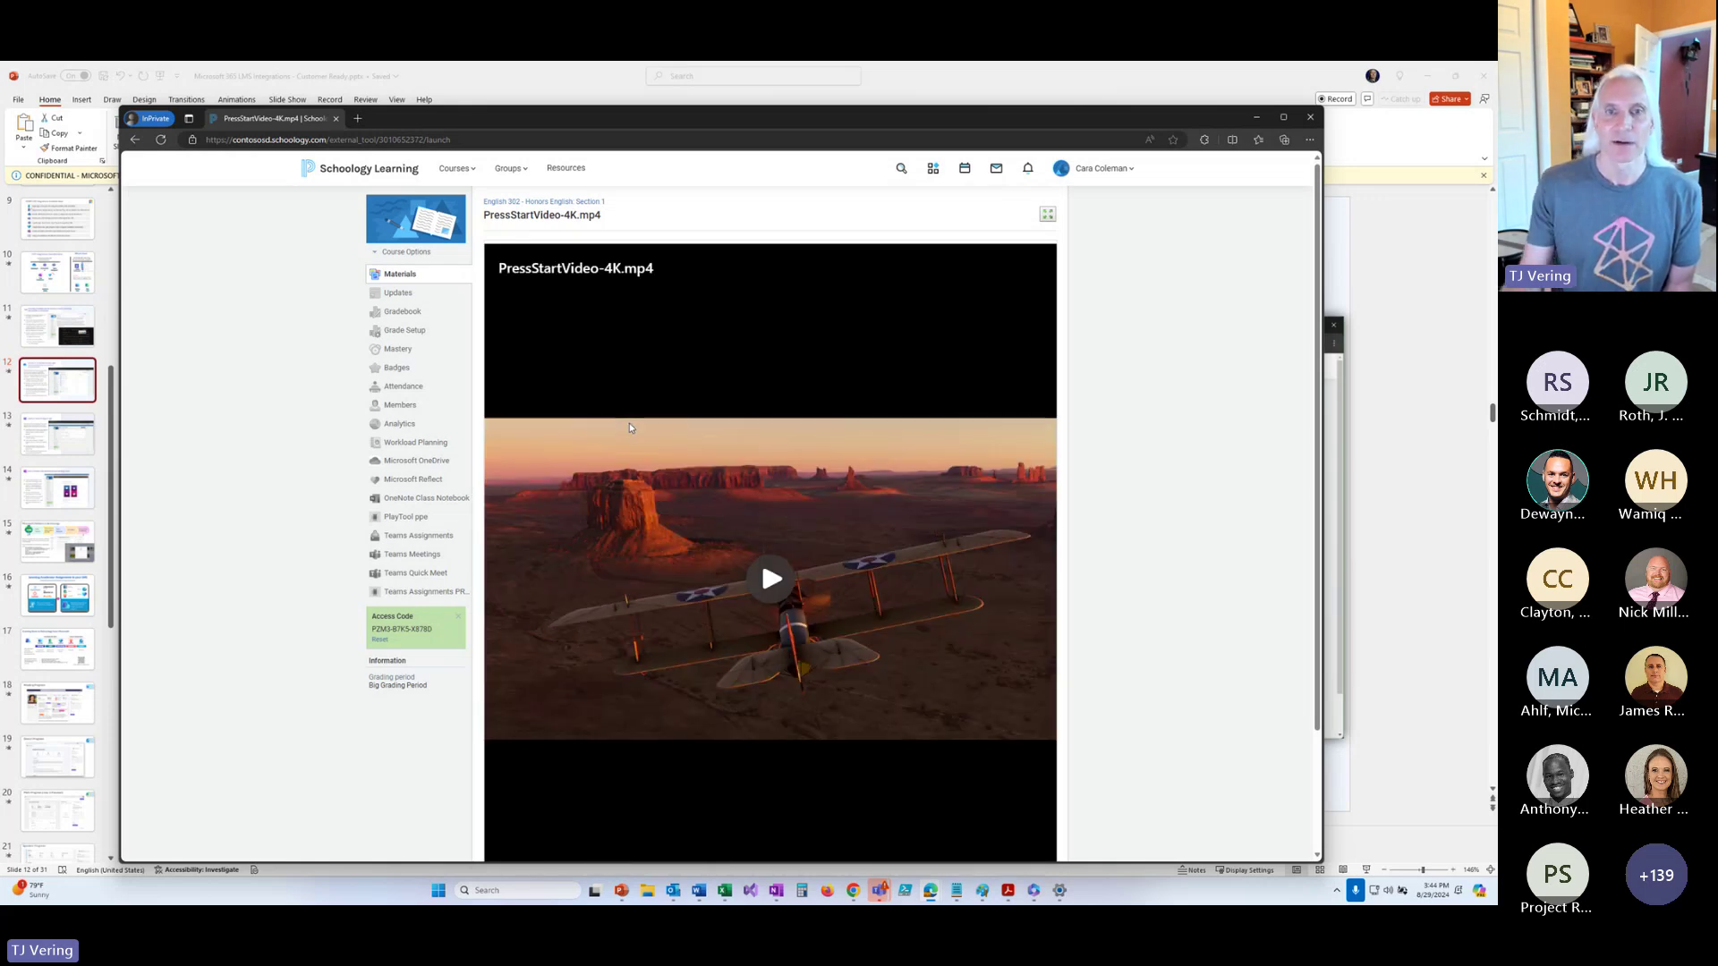
right_click(629, 427)
click(800, 575)
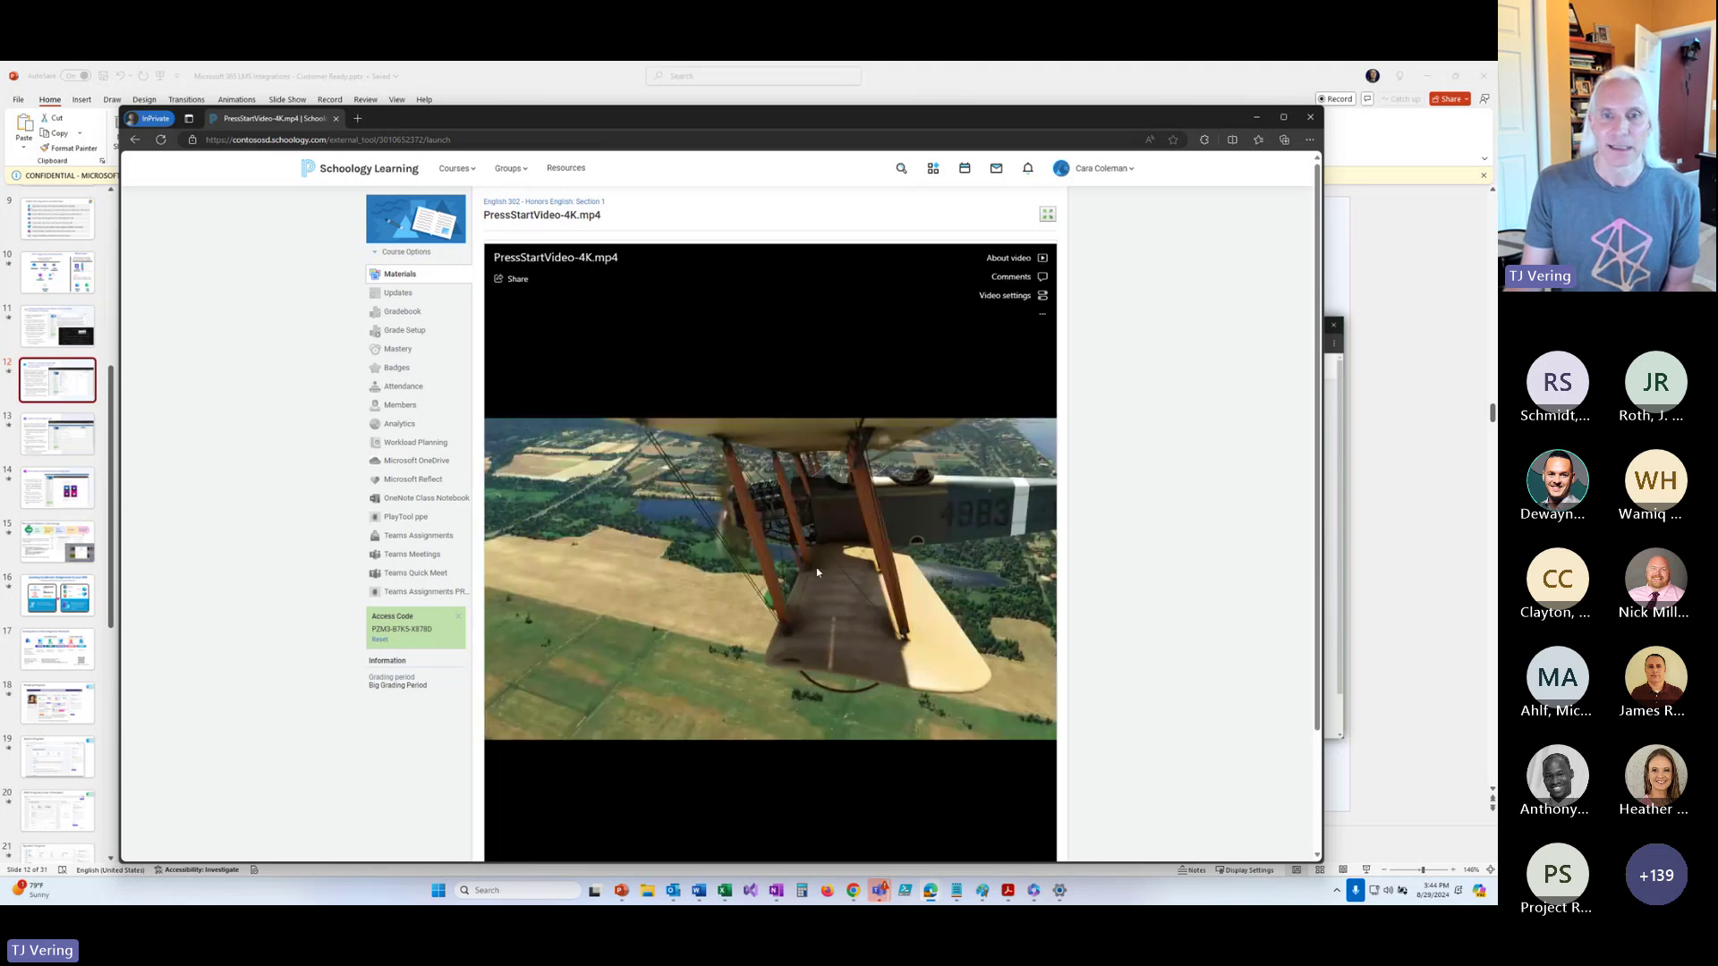
scroll(1047, 537, down, 3)
scroll(1045, 561, up, 2)
scroll(1047, 561, up, 1)
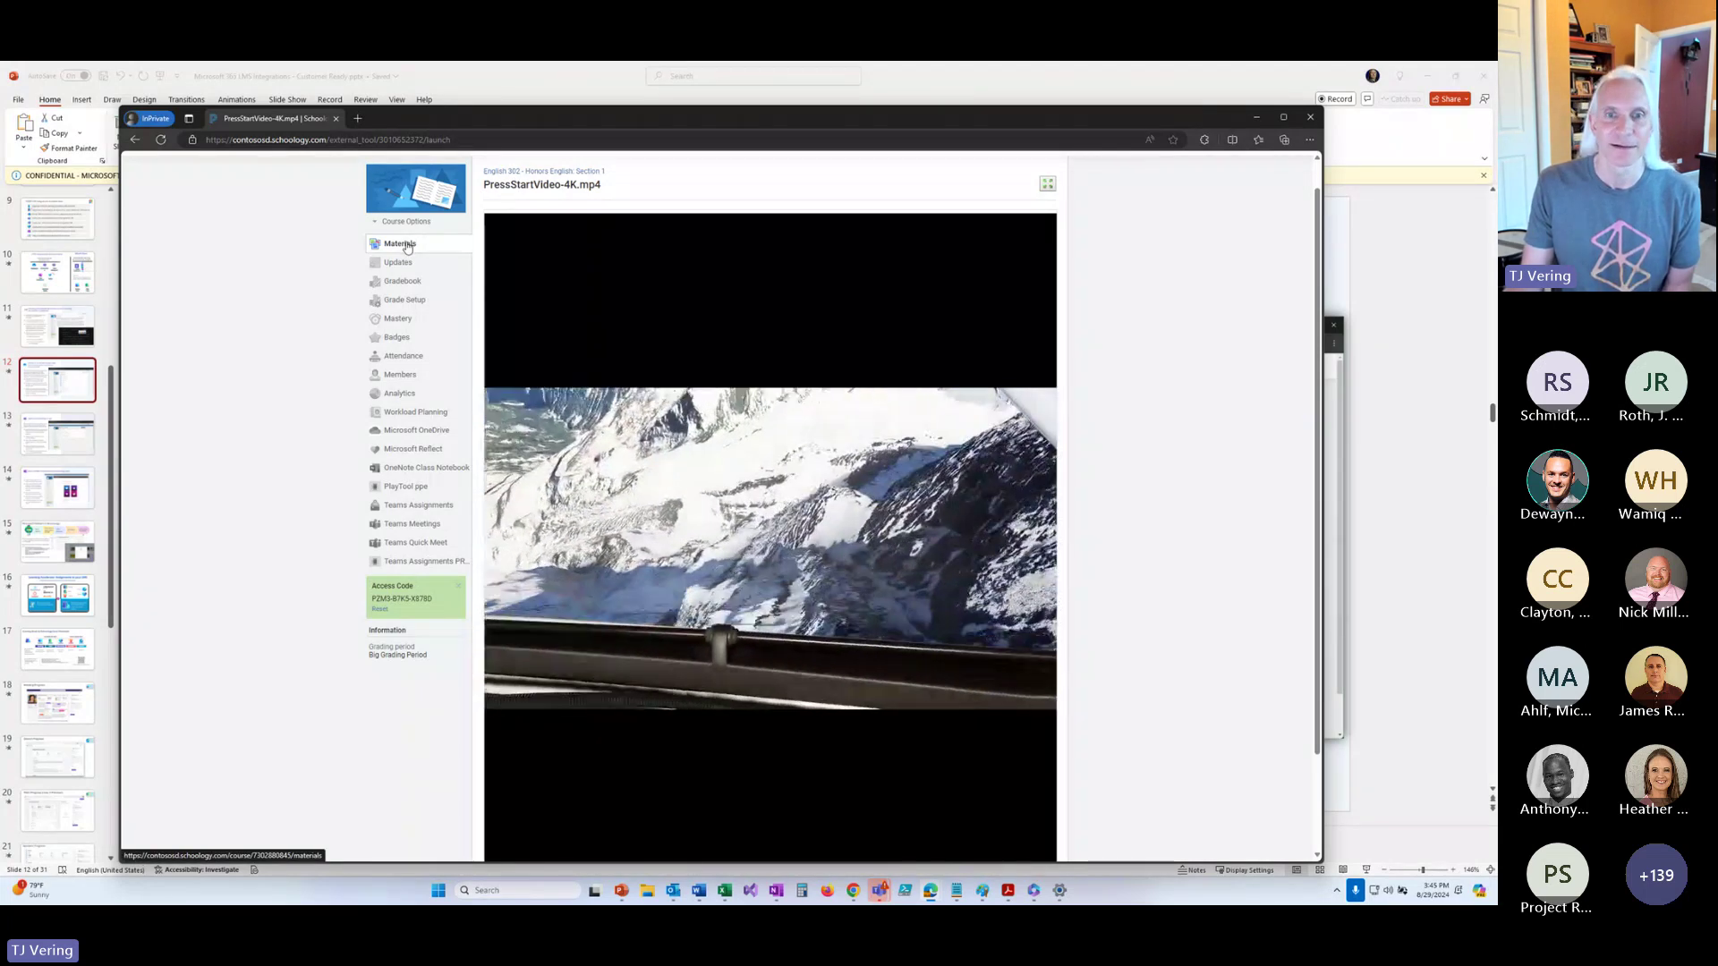
click(400, 244)
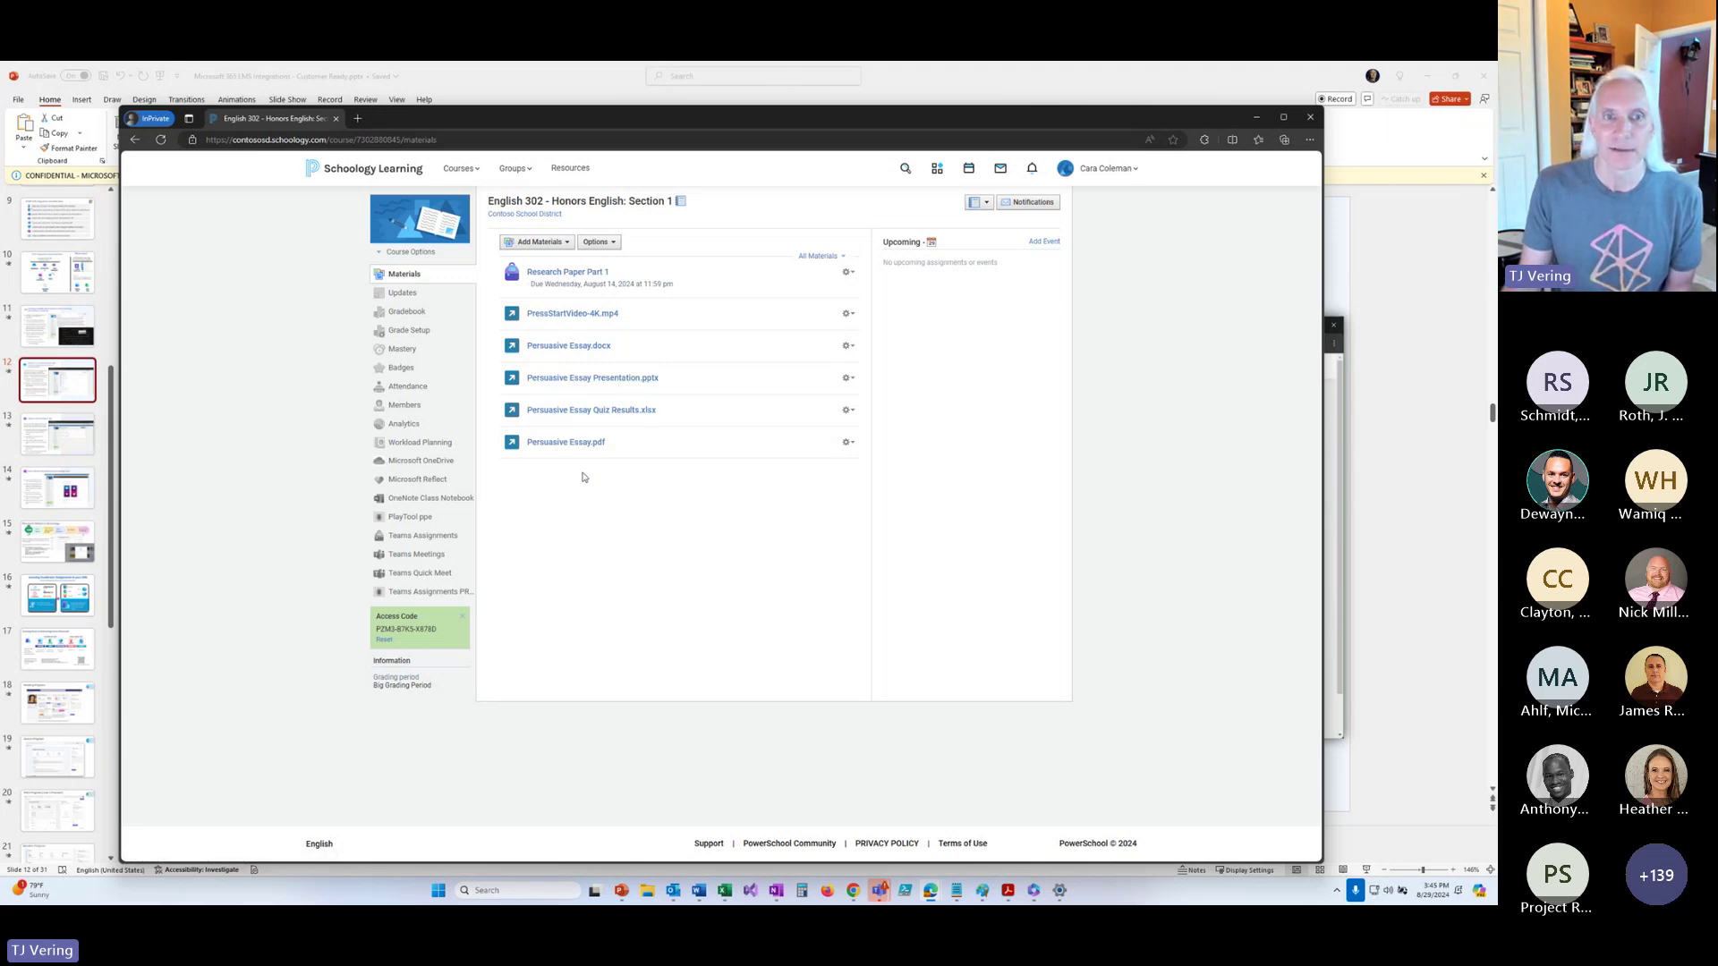
Open Persuasive Essay.docx inline and scroll through its multiple-choice persuasive-essay questions.
click(569, 346)
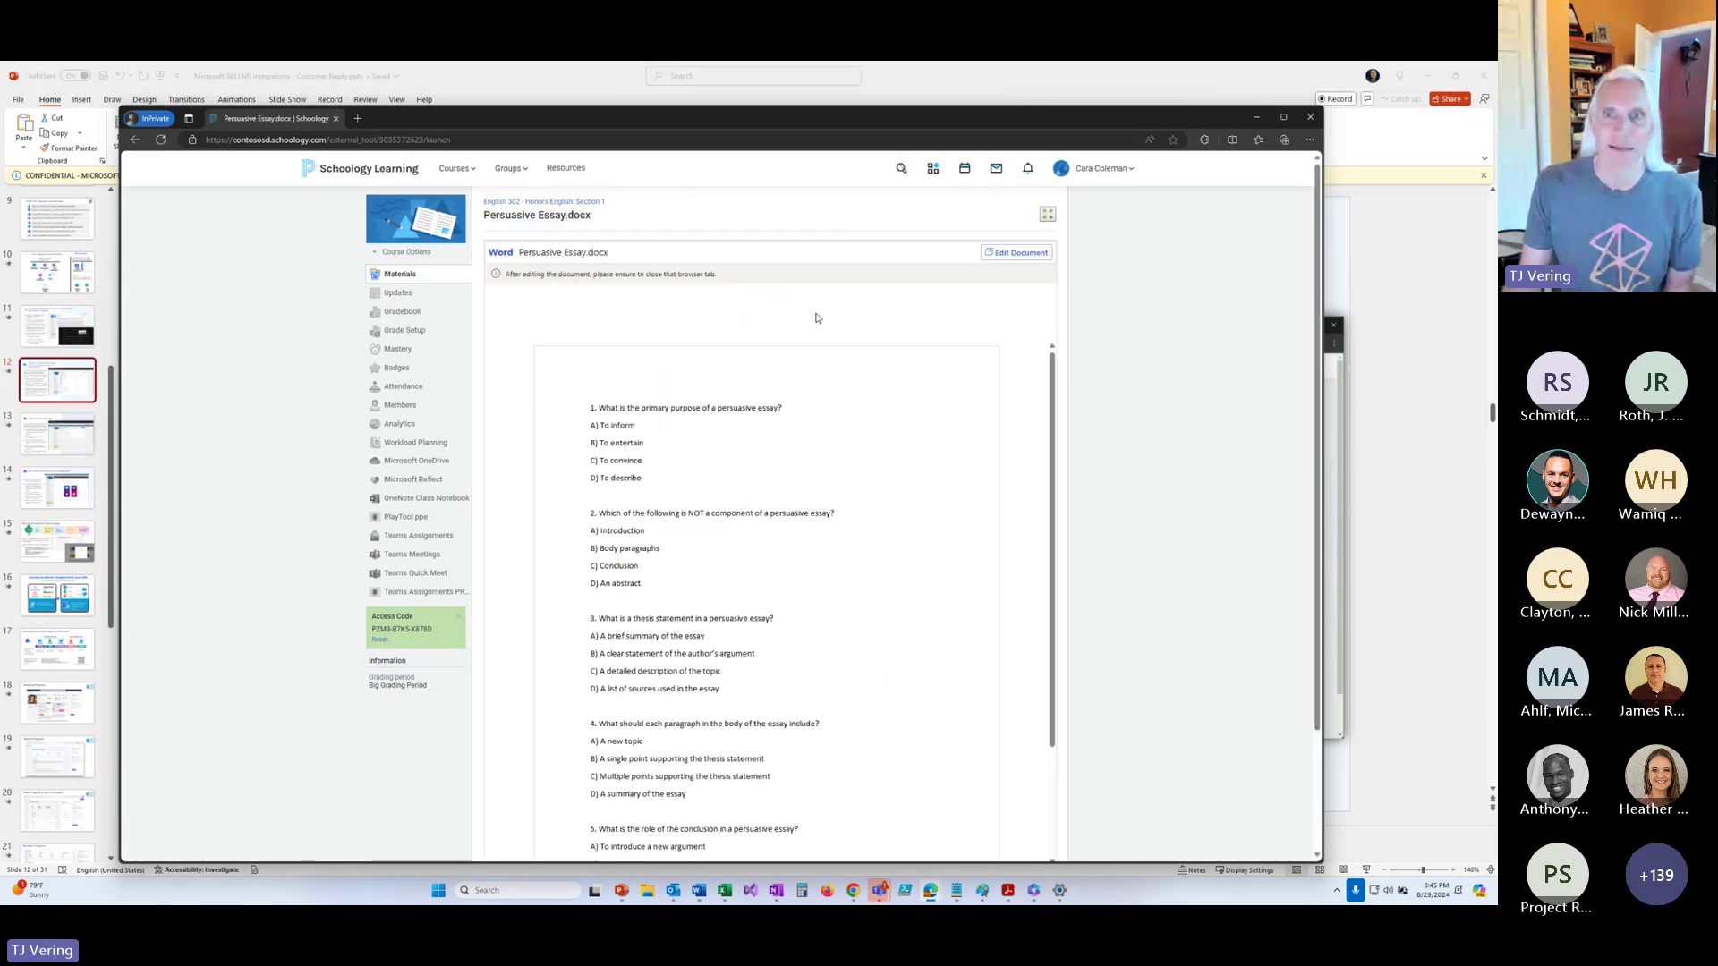
scroll(770, 455, down, 3)
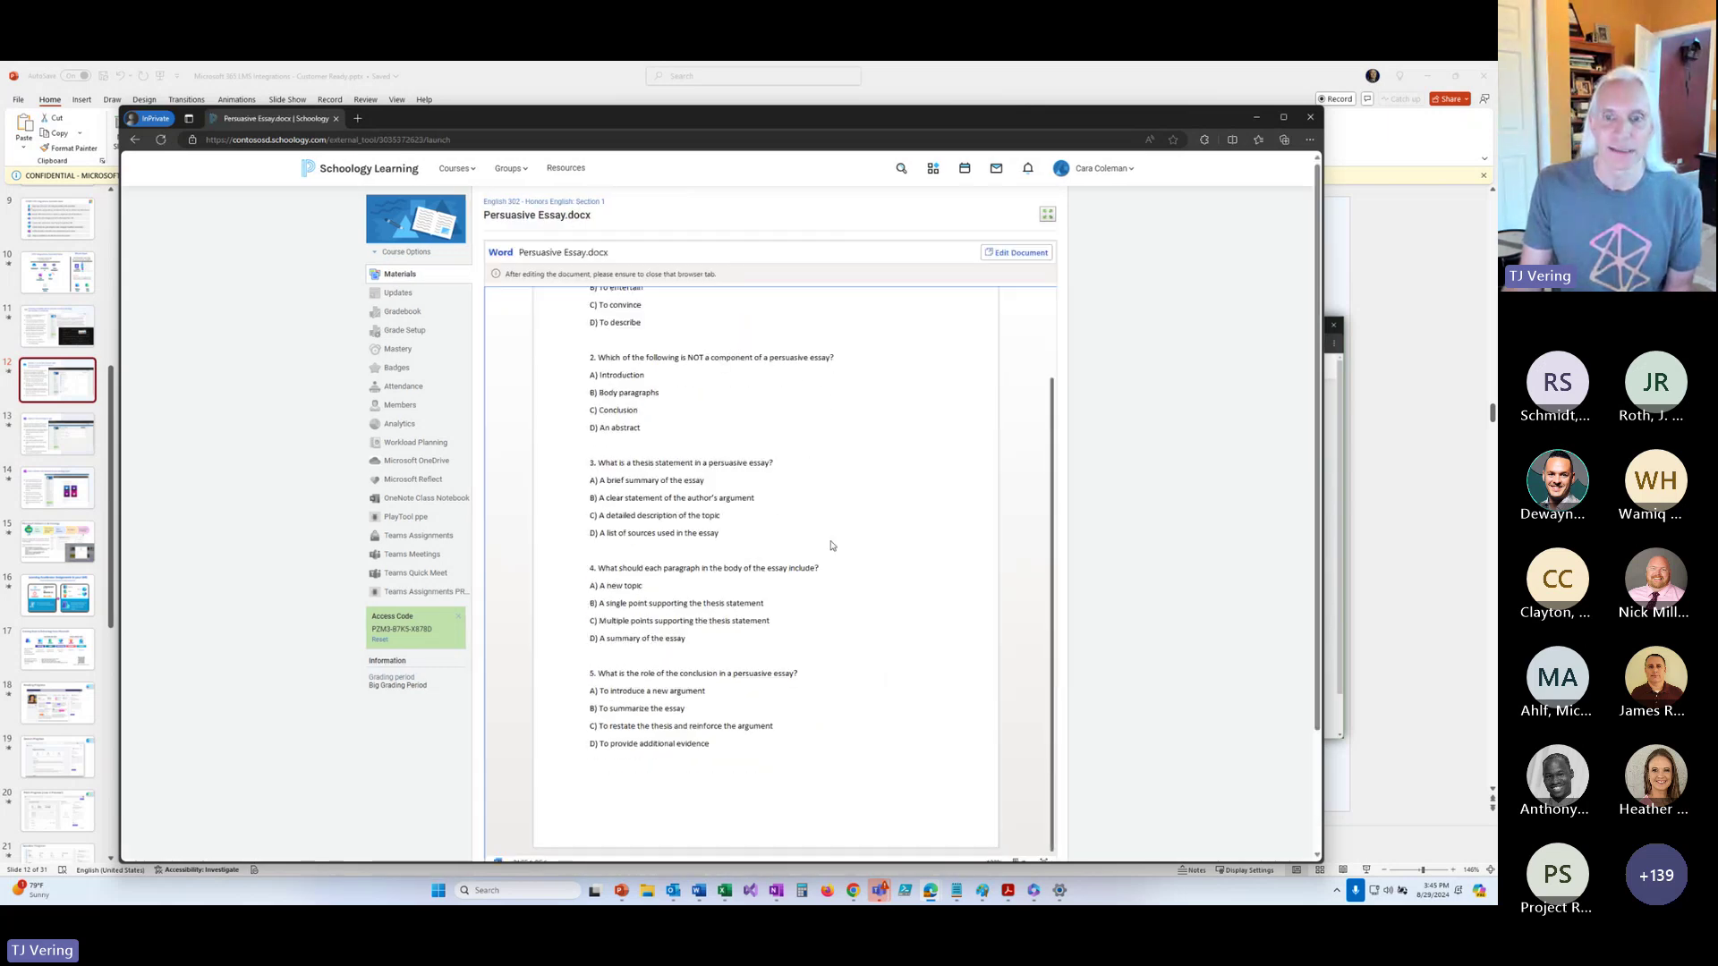
scroll(983, 614, up, 2)
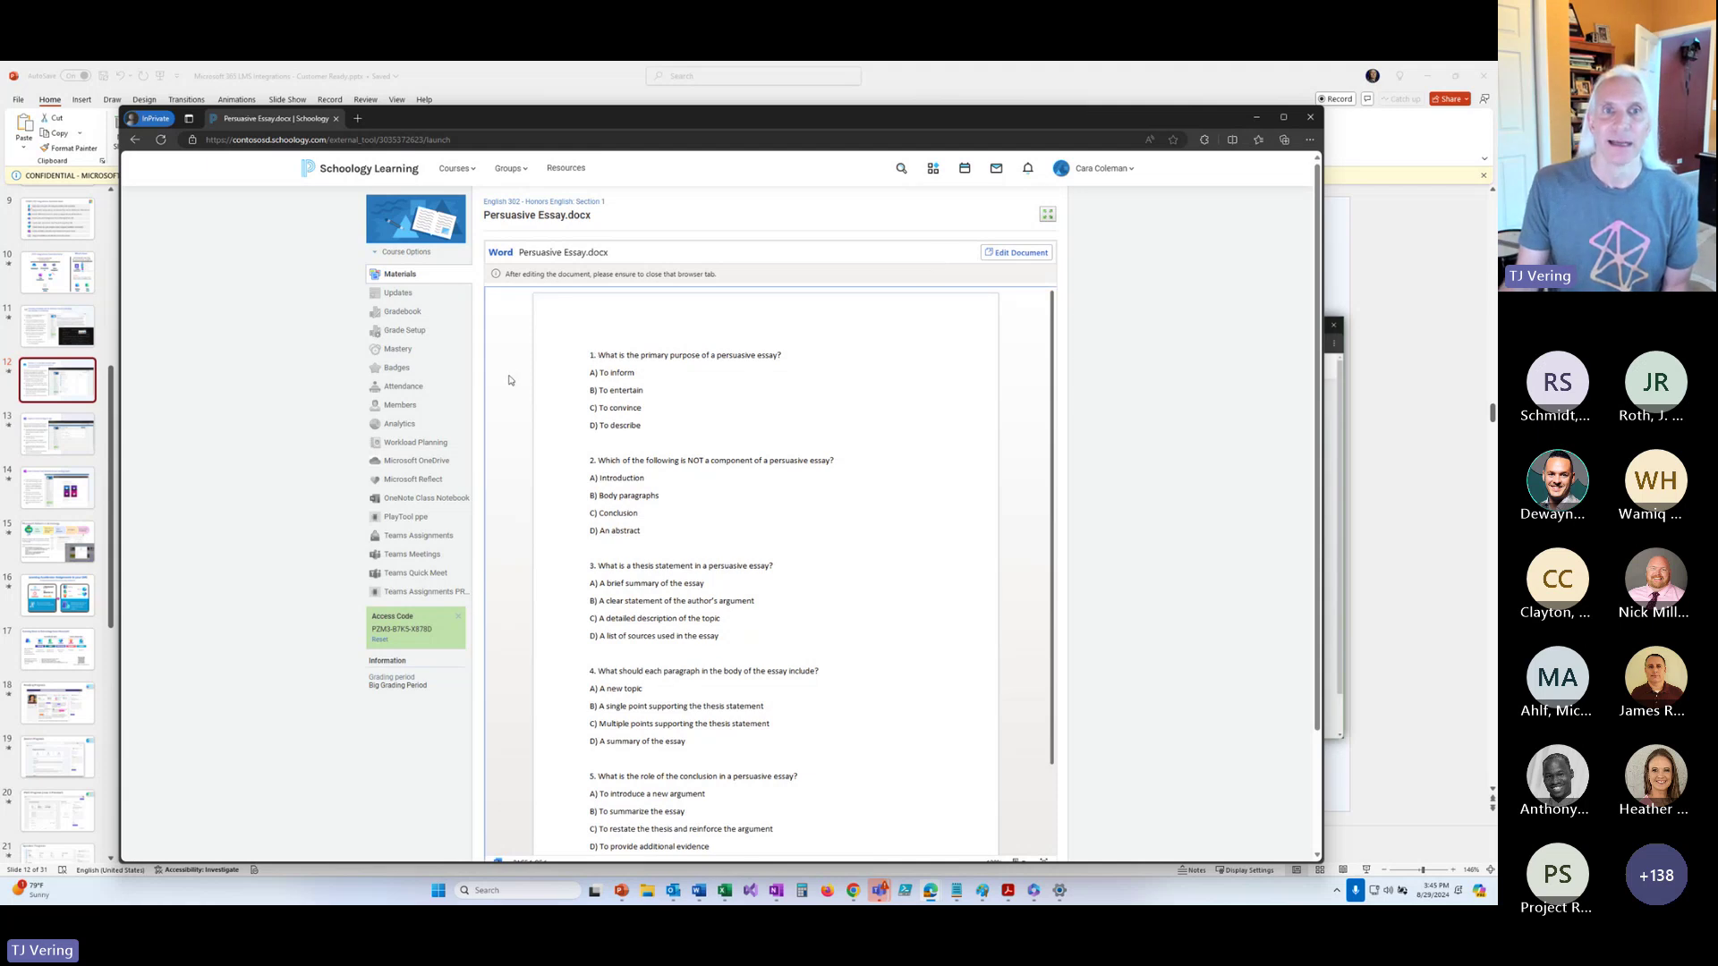
scroll(535, 390, down, 2)
scroll(535, 389, up, 2)
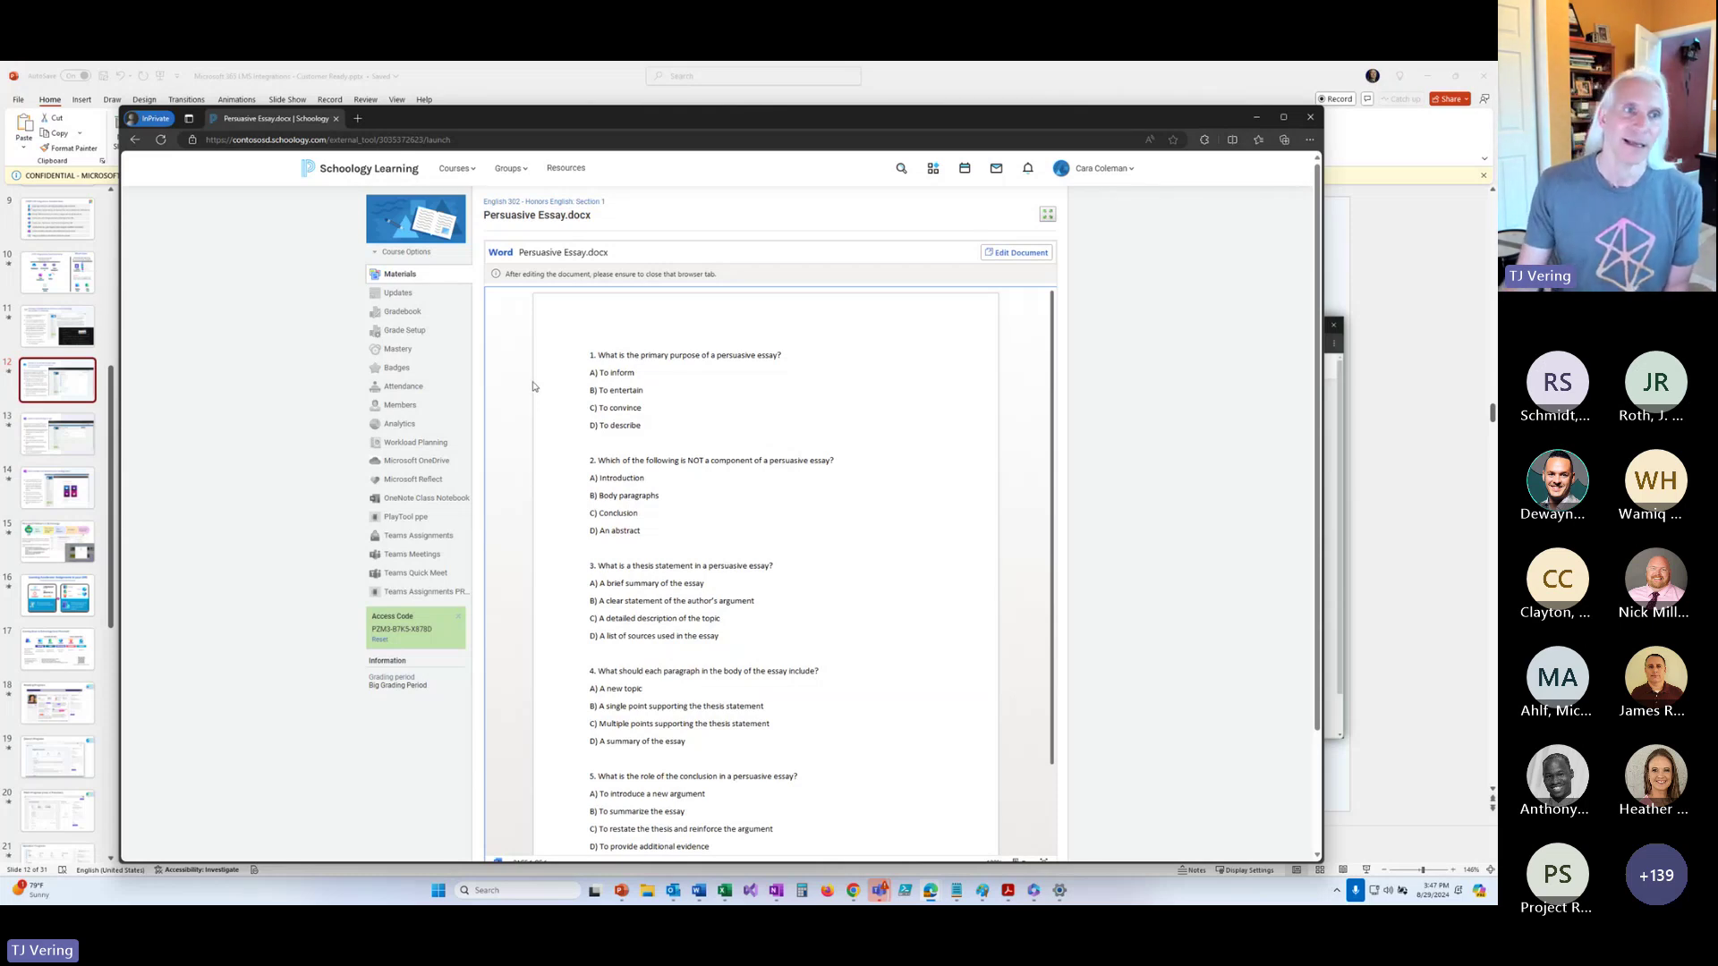
scroll(59, 448, down, 1)
scroll(59, 447, down, 4)
scroll(59, 447, down, 2)
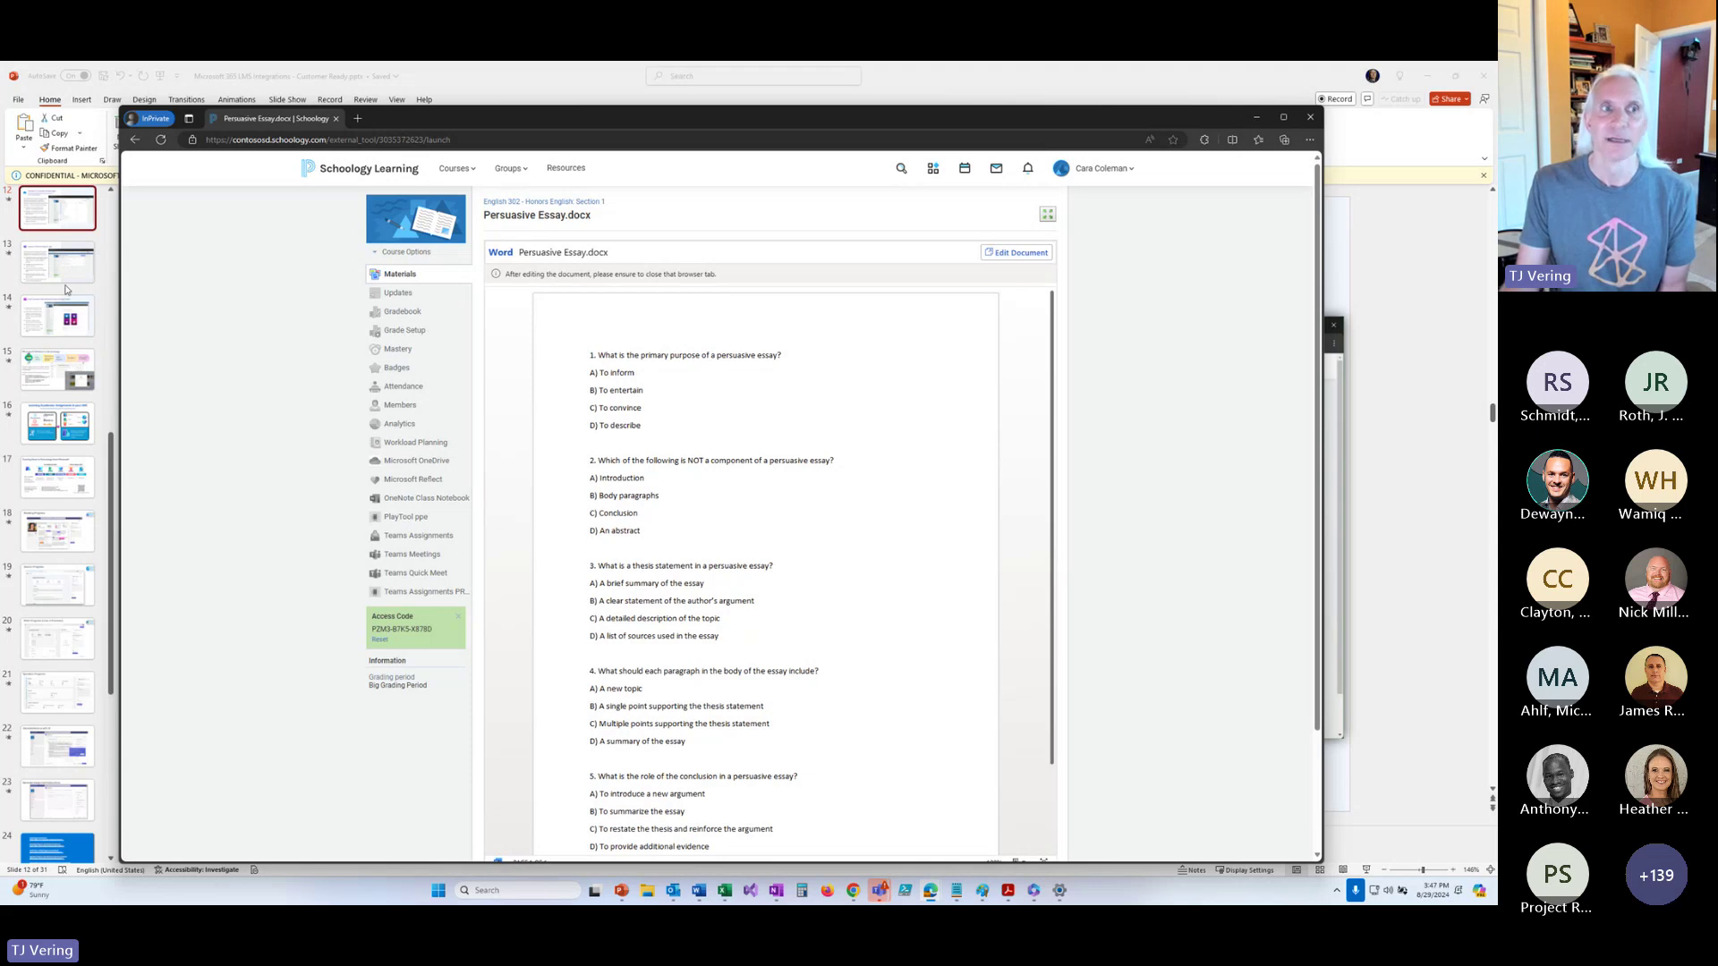
Back in PowerPoint, go from slide 16, Learning Accelerator Assignments, to slide 17.
click(54, 434)
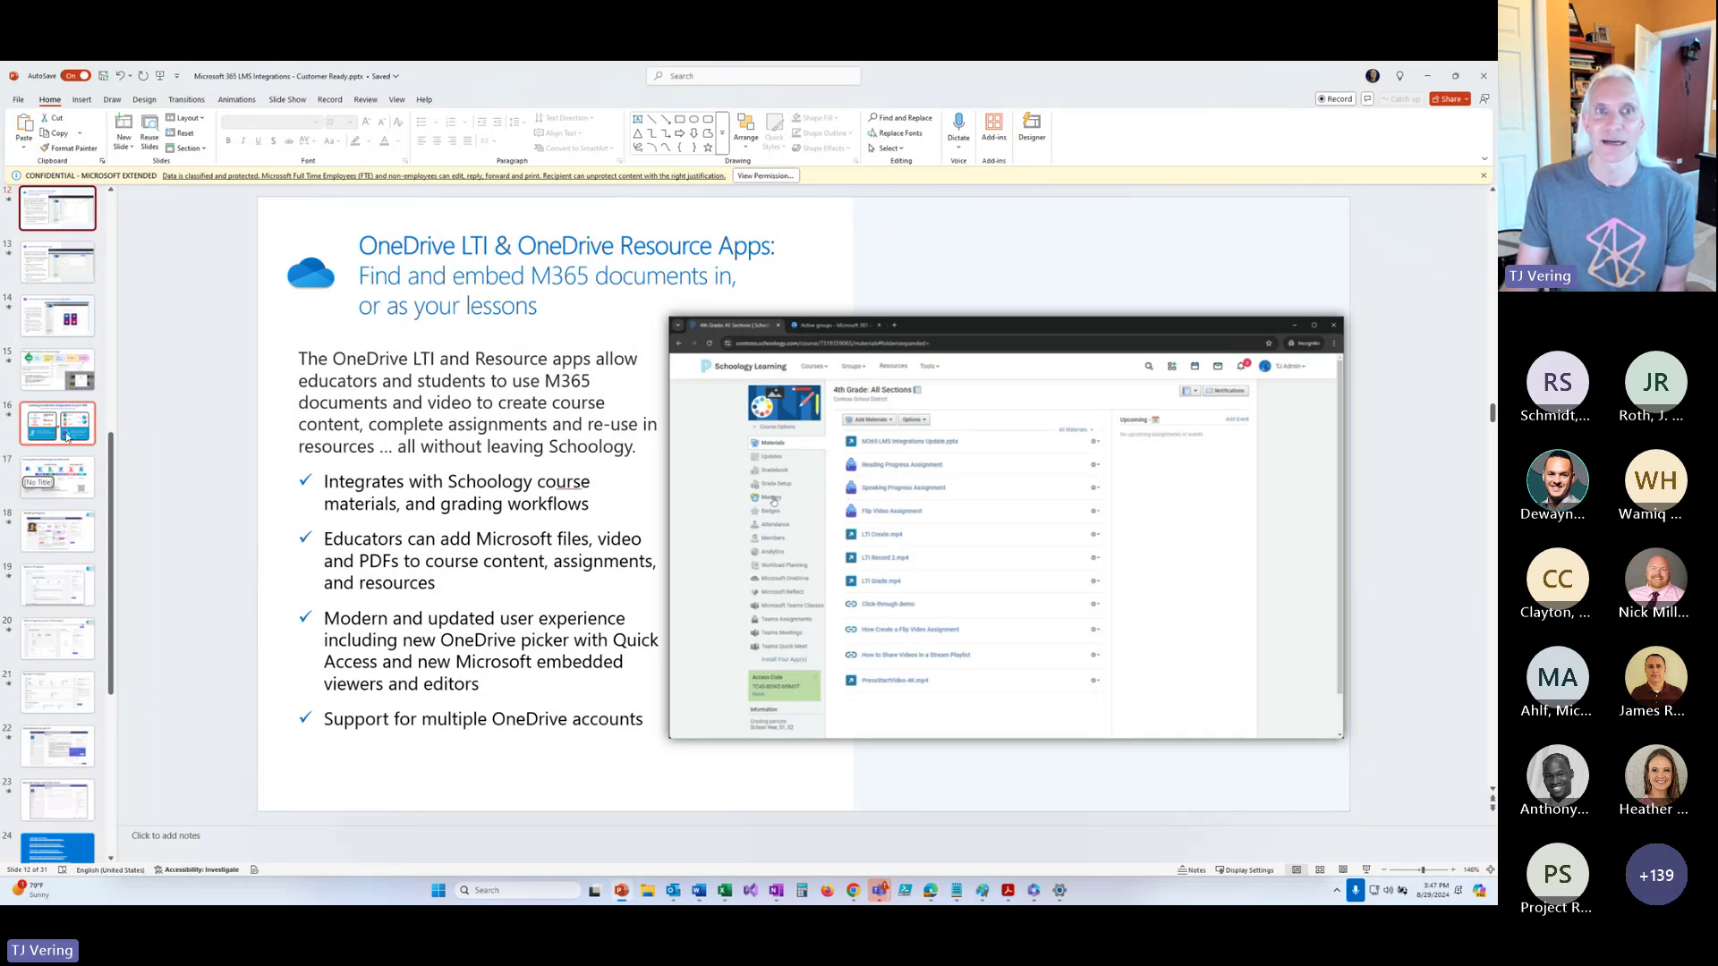
click(66, 437)
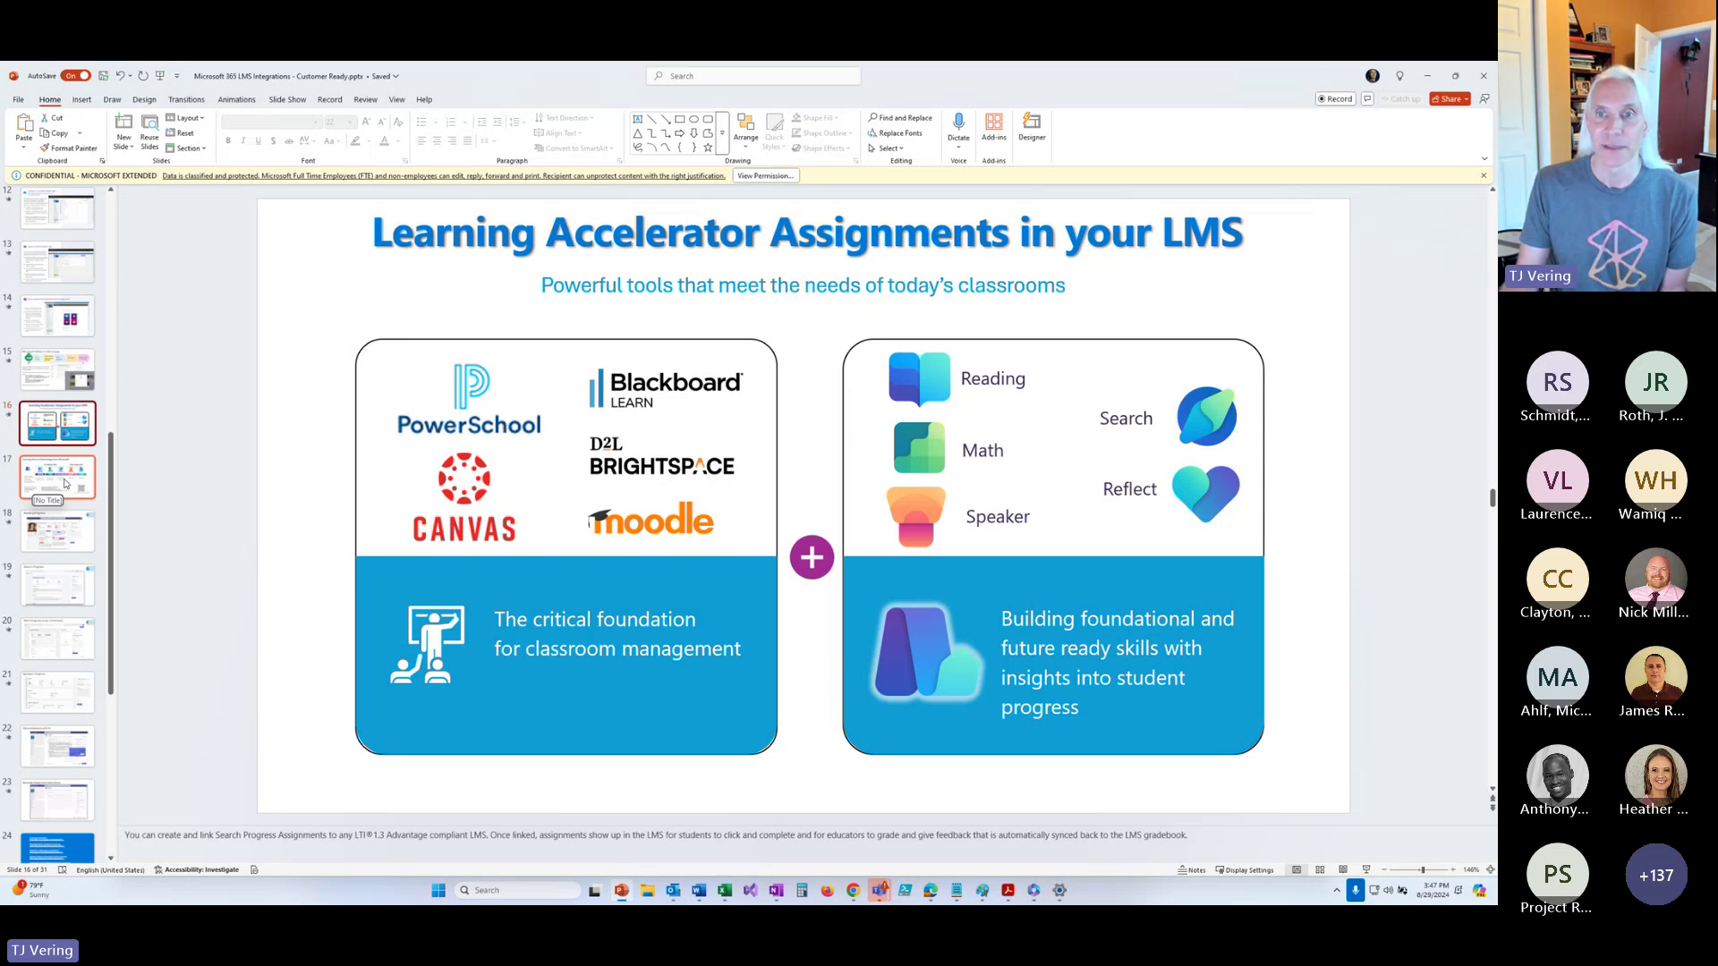
click(64, 484)
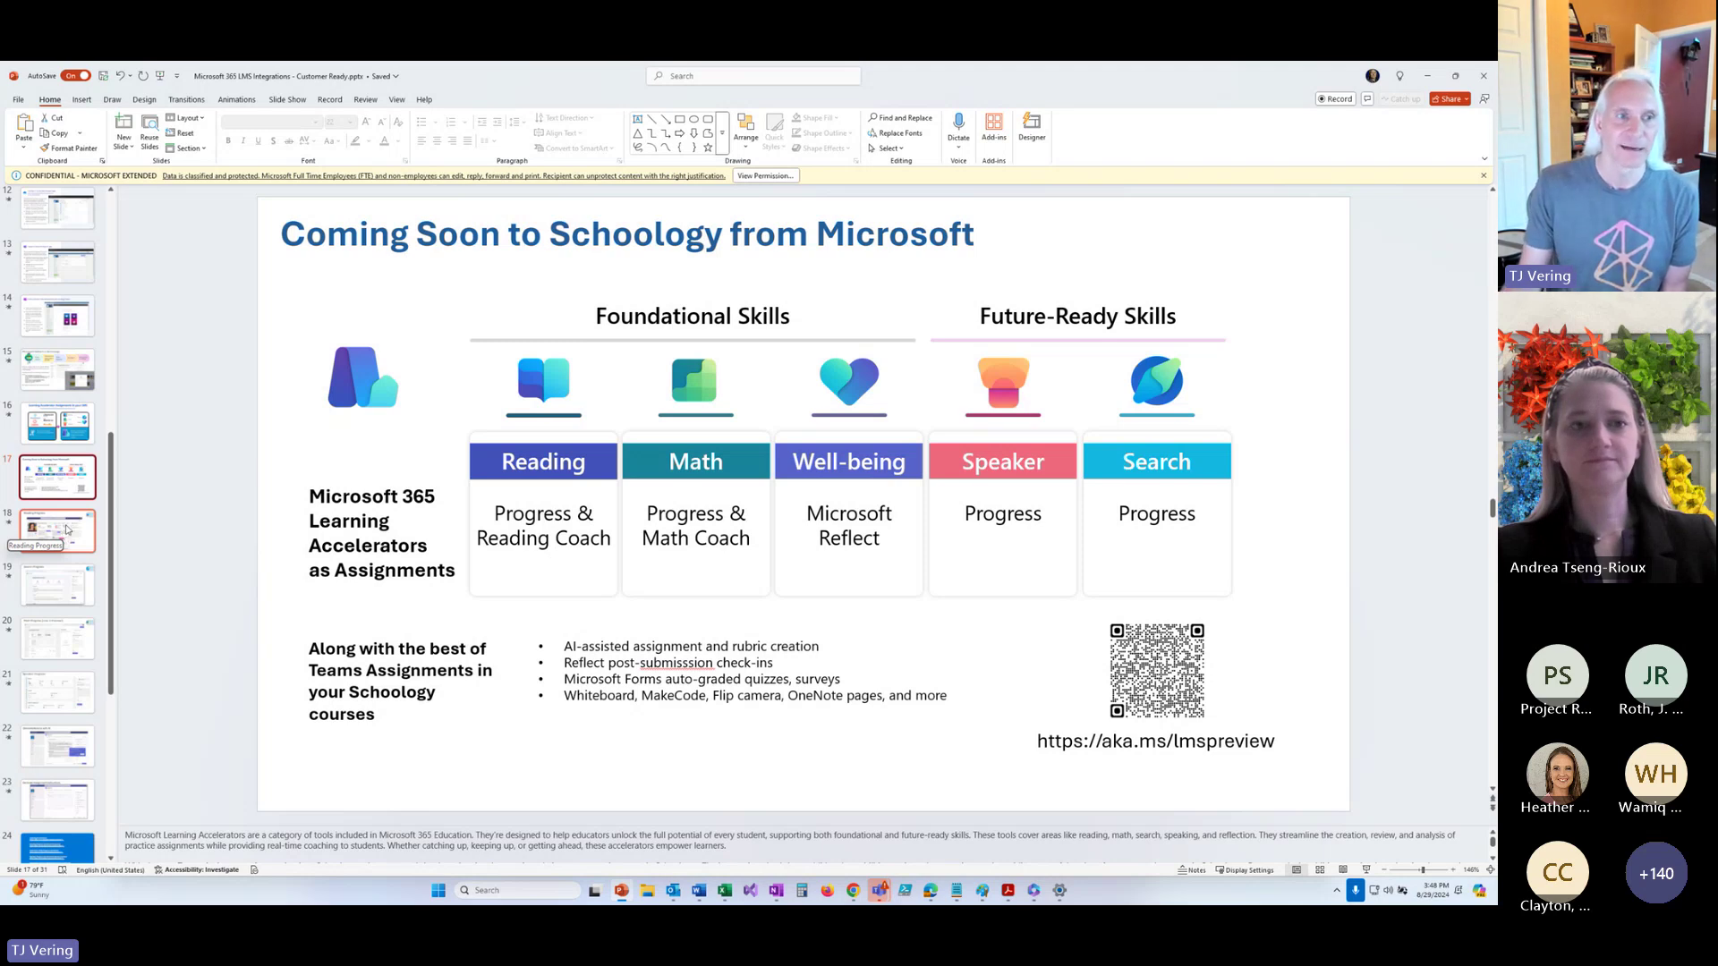
Preview the Generate Rubrics with AI slide, then return to Coming Soon to Schoology.
scroll(79, 561, down, 3)
scroll(79, 561, down, 2)
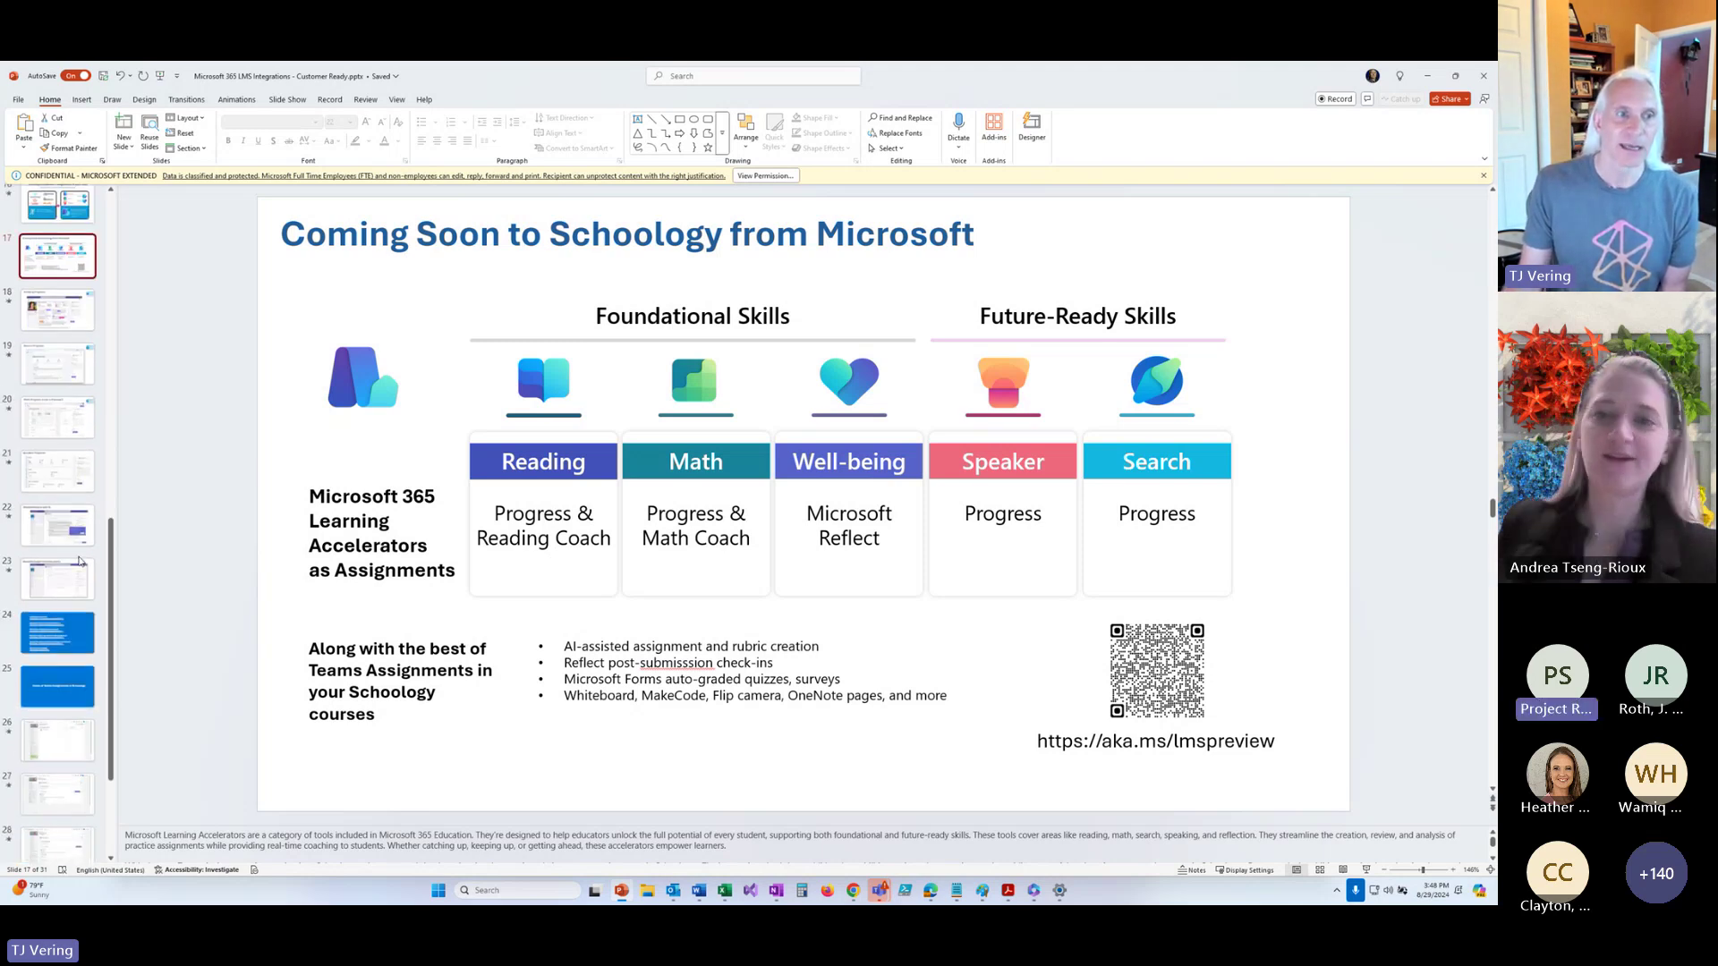
click(78, 518)
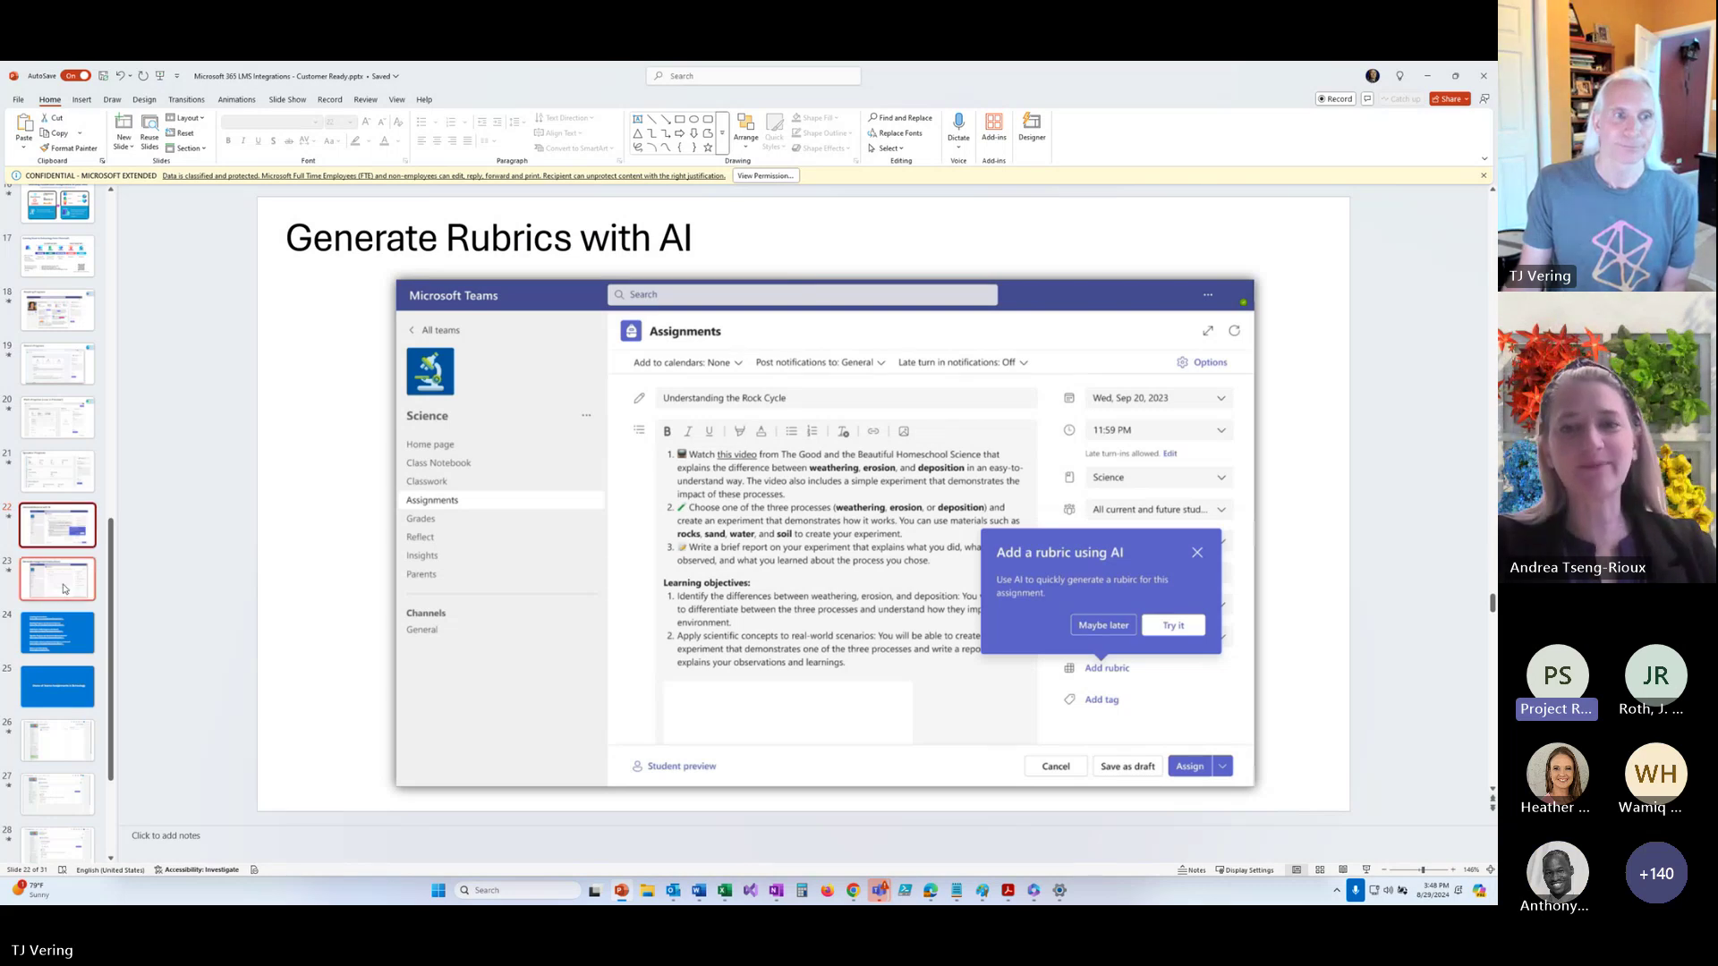
scroll(64, 589, down, 1)
scroll(65, 590, up, 3)
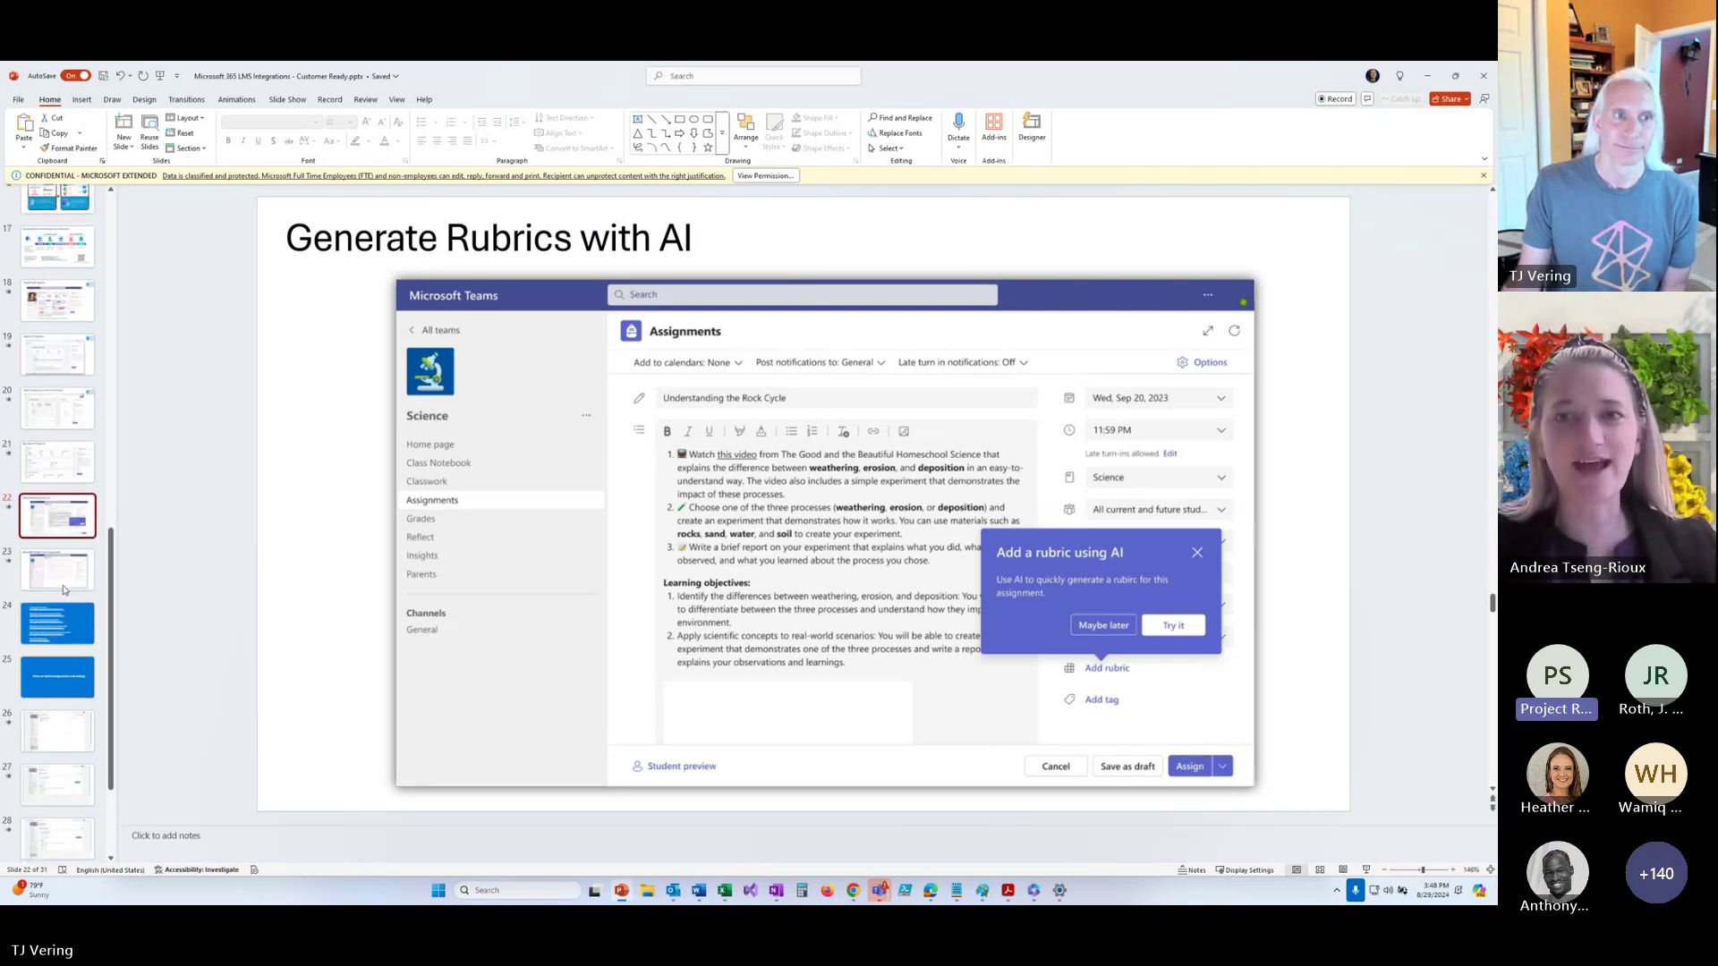
click(68, 349)
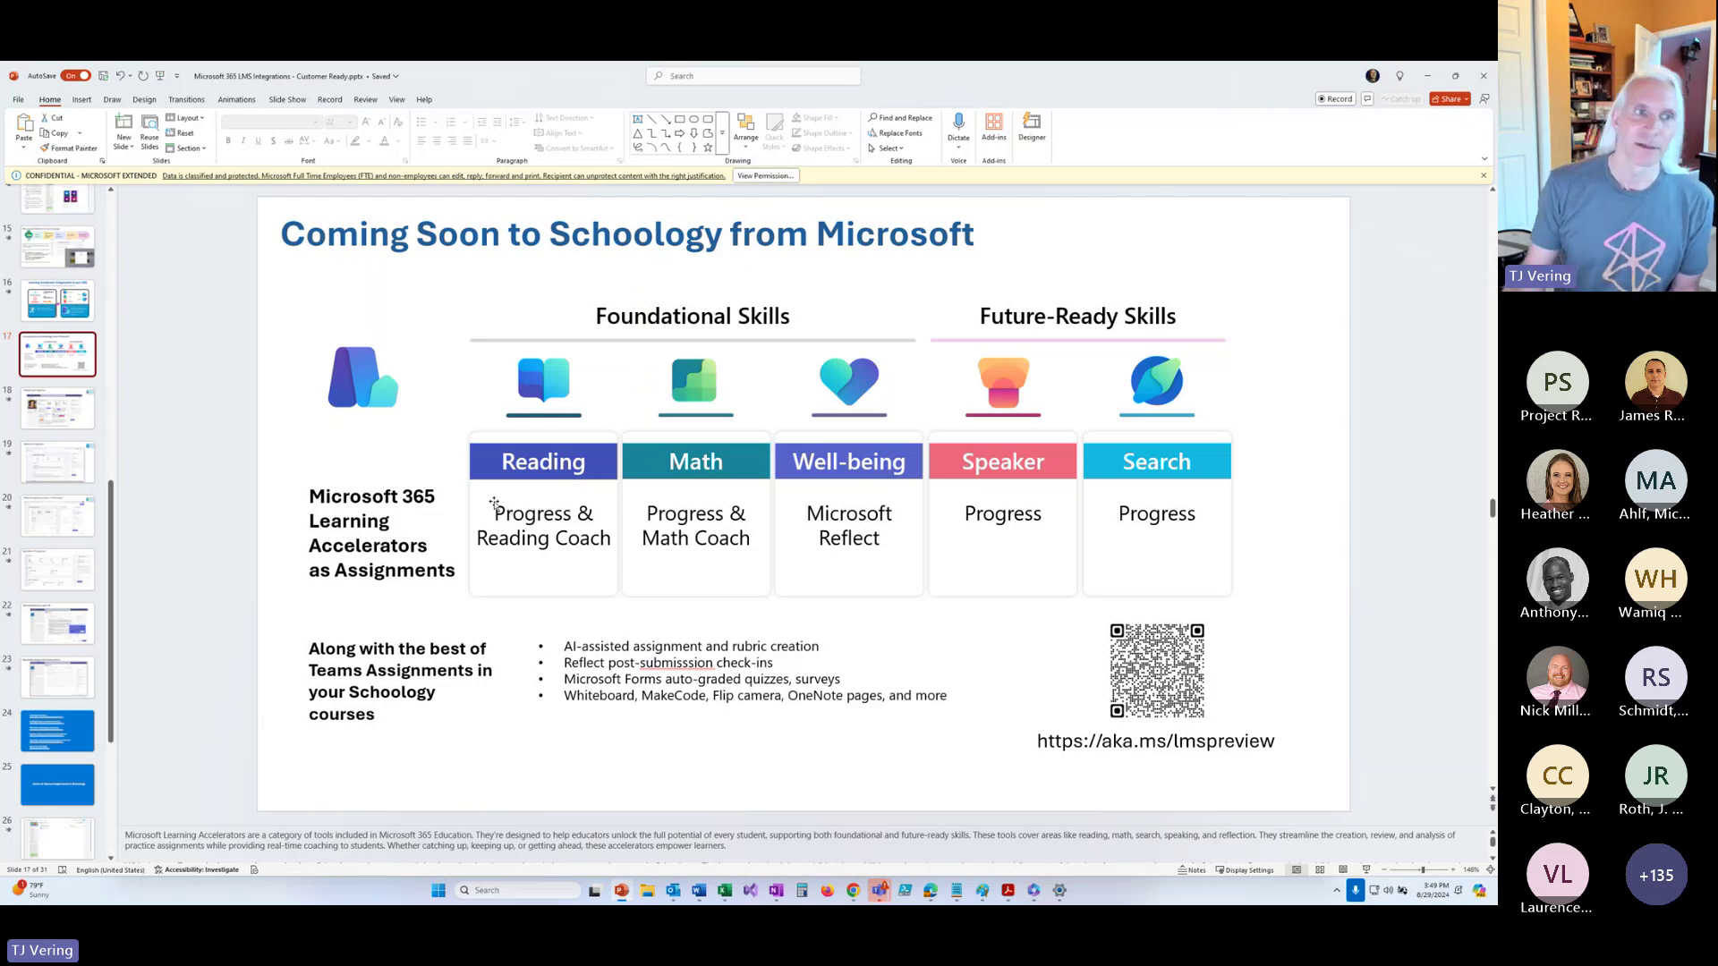
Scroll down the thumbnails and show slide 24 with the Learning Accelerators aka.ms links.
scroll(194, 679, down, 2)
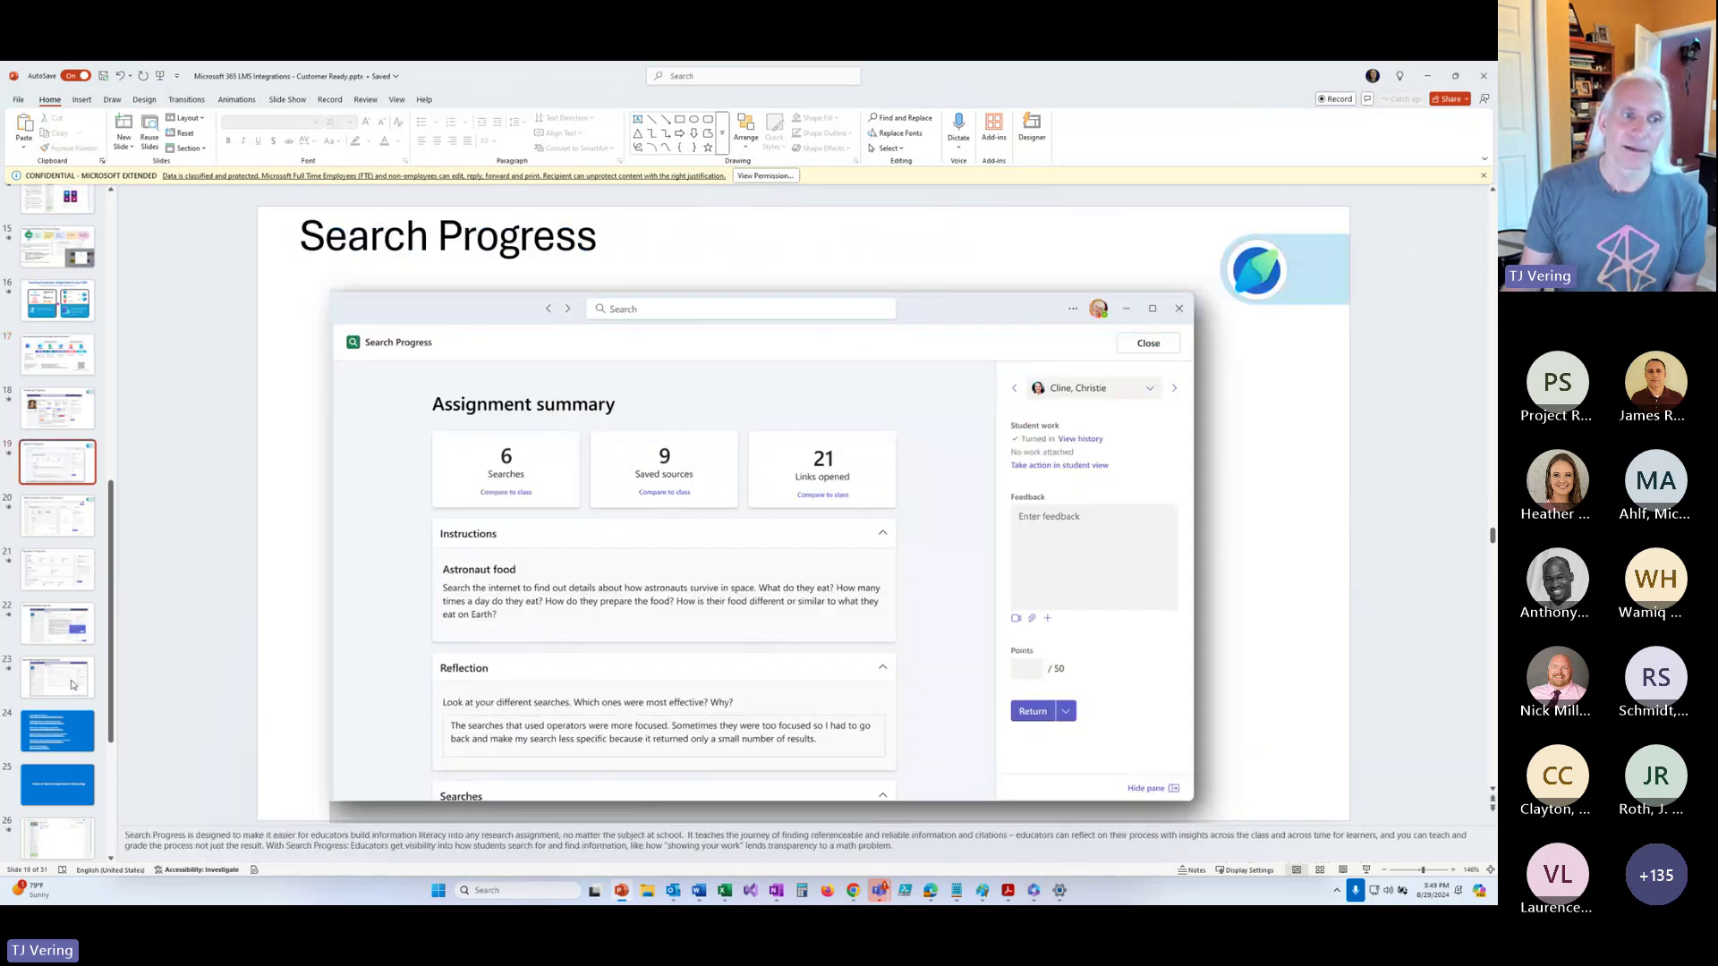
scroll(72, 684, down, 3)
scroll(72, 685, down, 1)
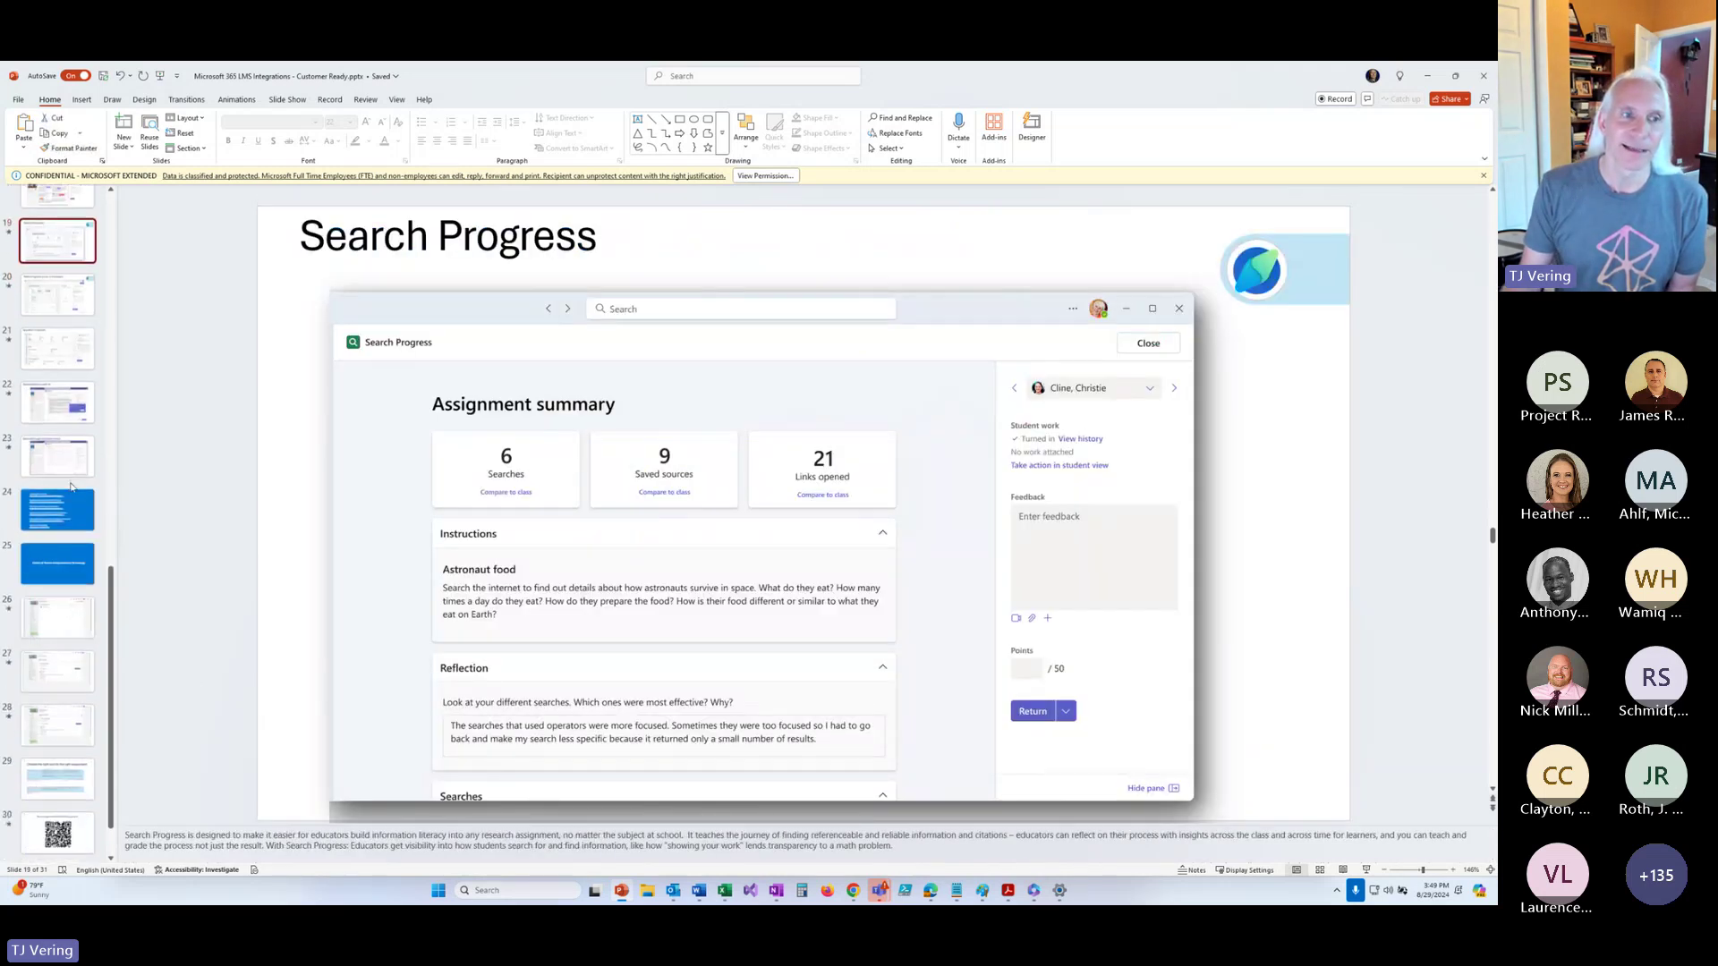
click(78, 513)
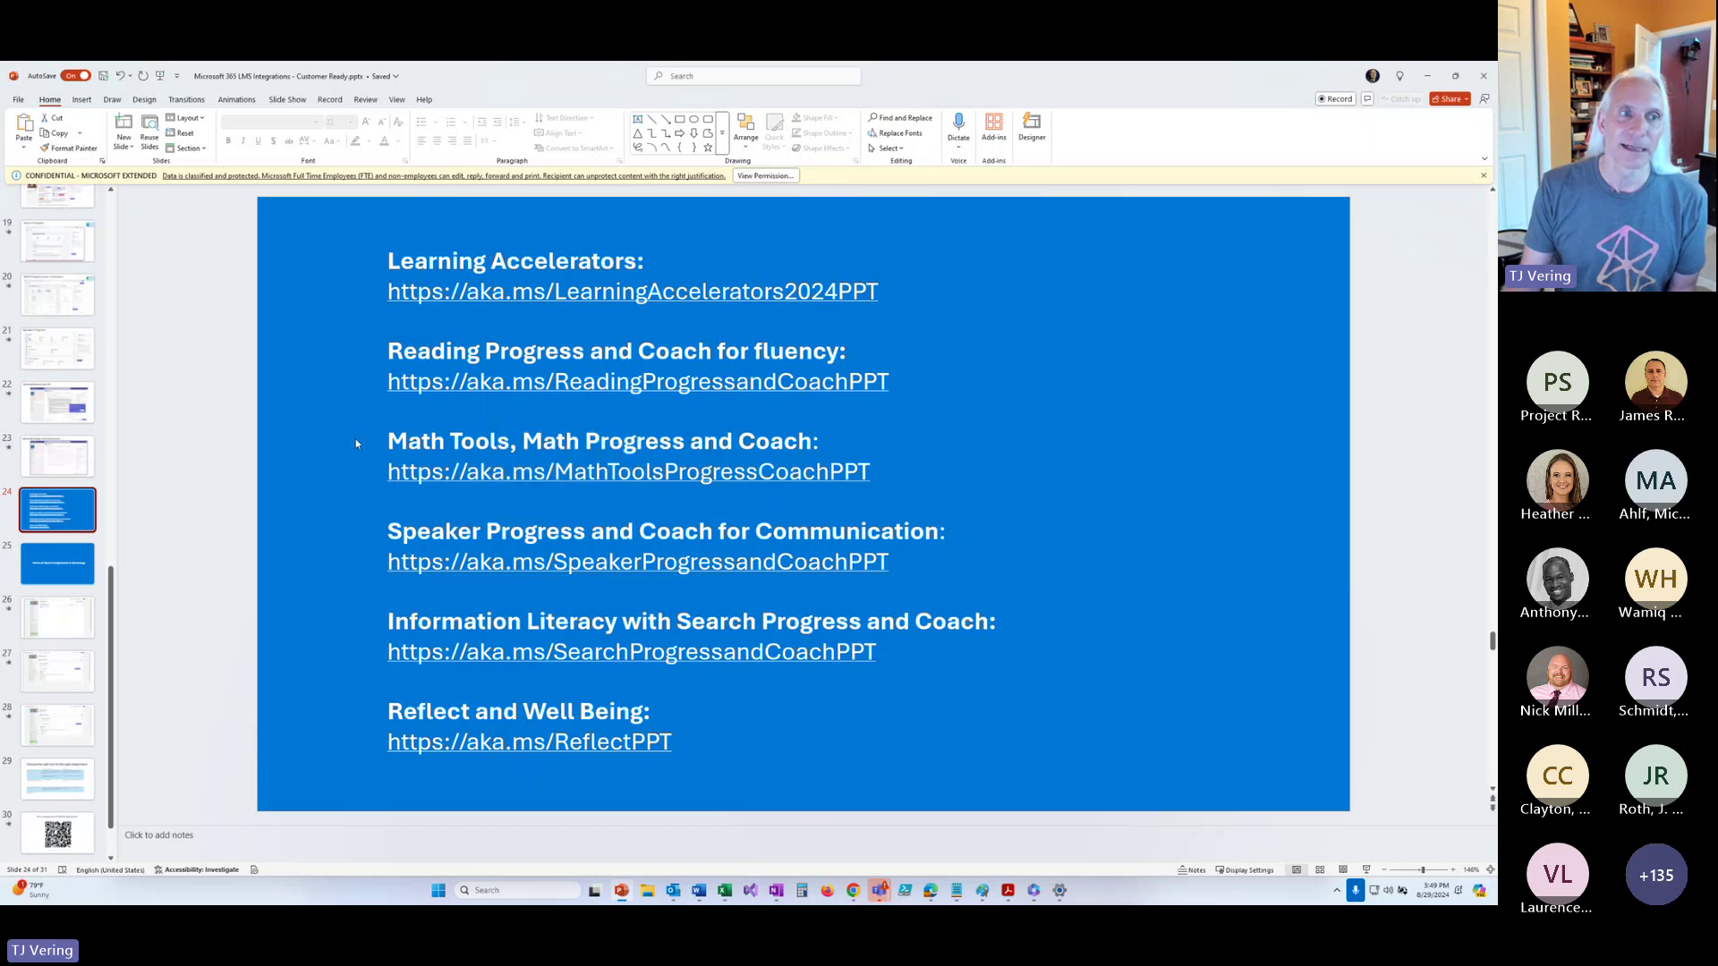
Peek at the Schoology screenshot slide, then return to slide 24's six aka.ms resource links.
key(Down)
key(Down)
click(93, 527)
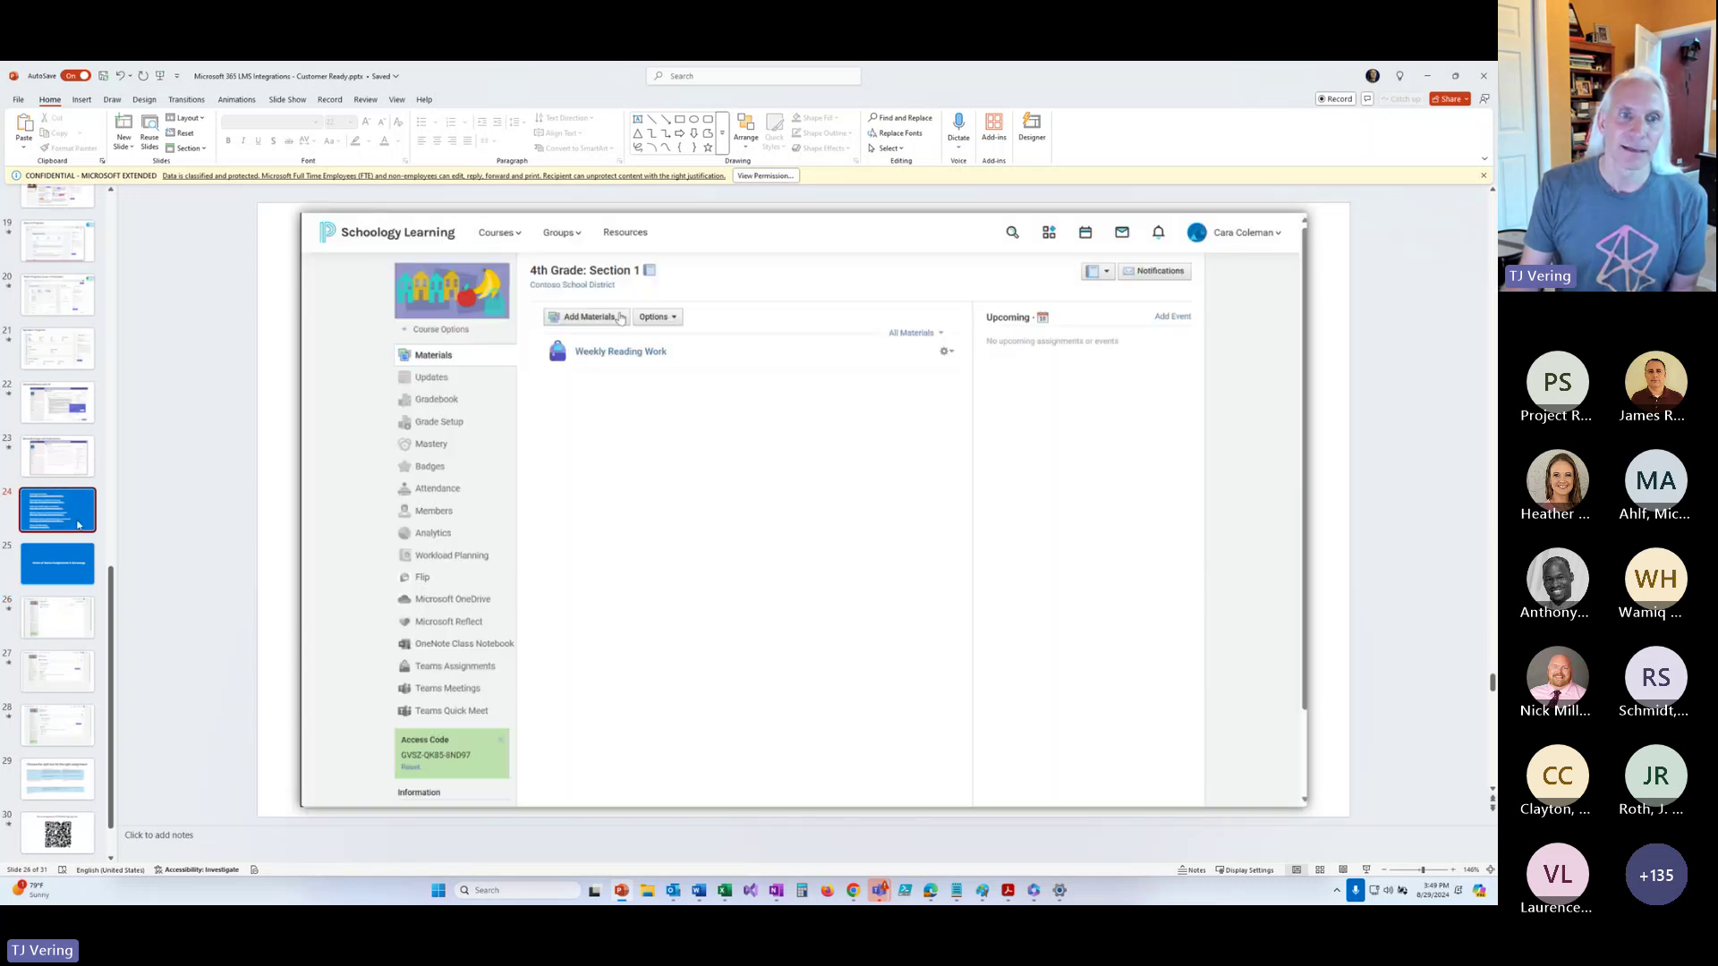
scroll(40, 592, down, 2)
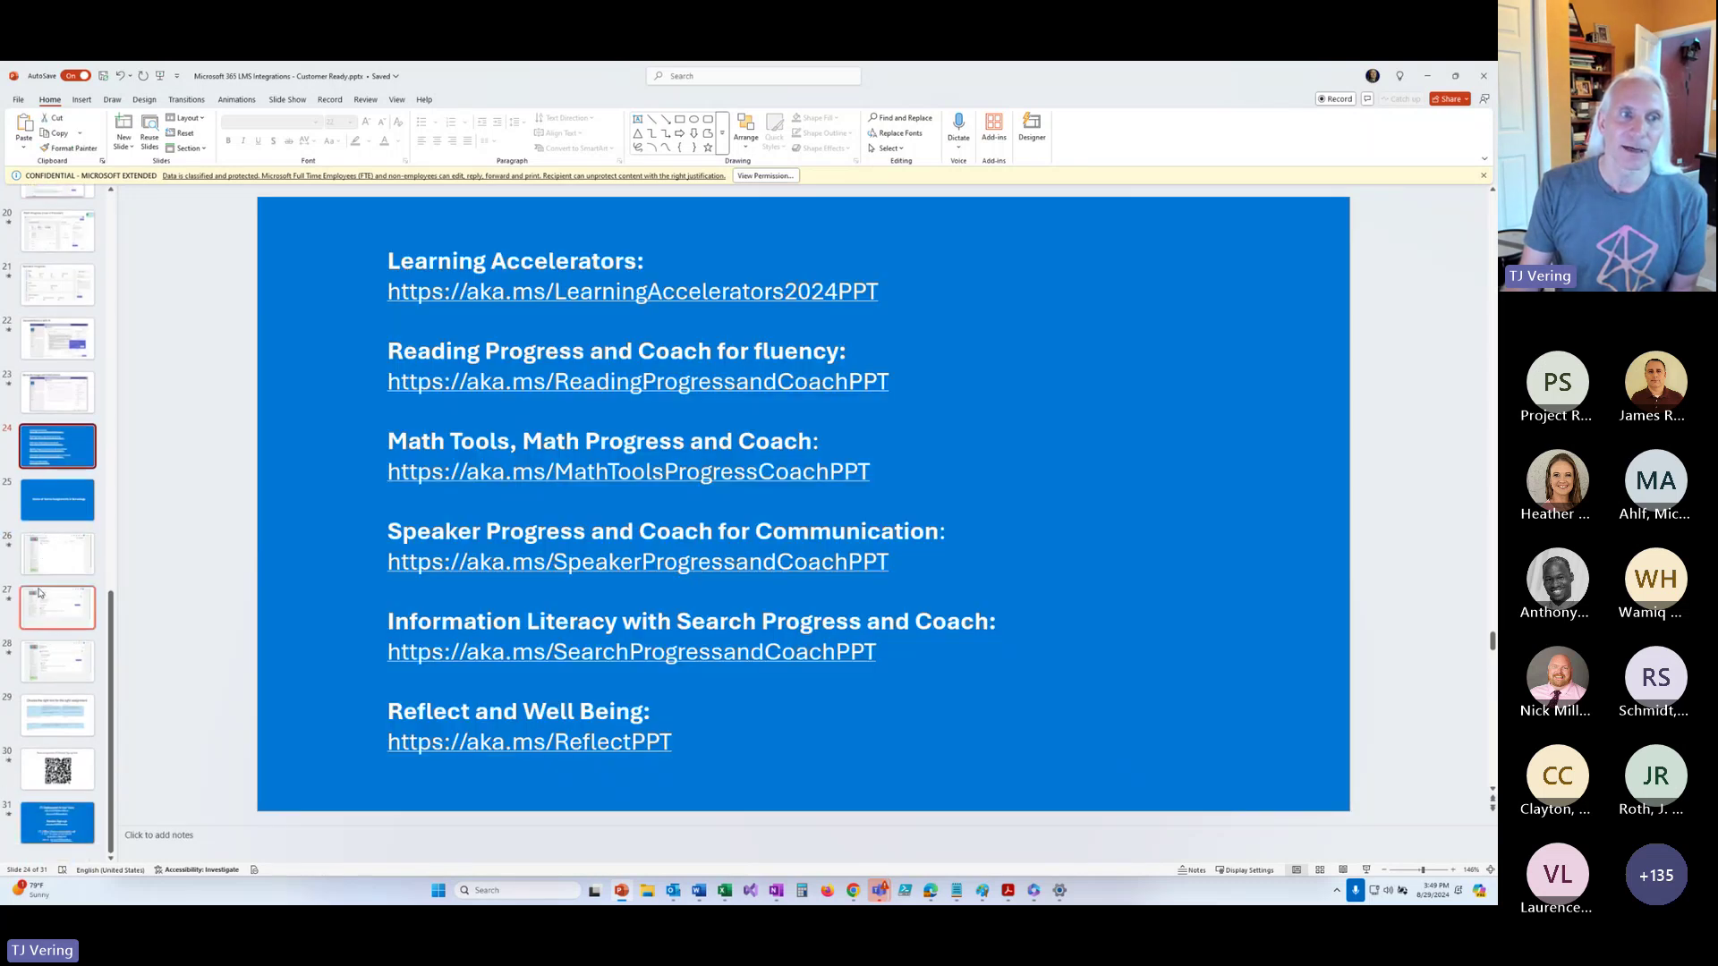
scroll(39, 593, up, 5)
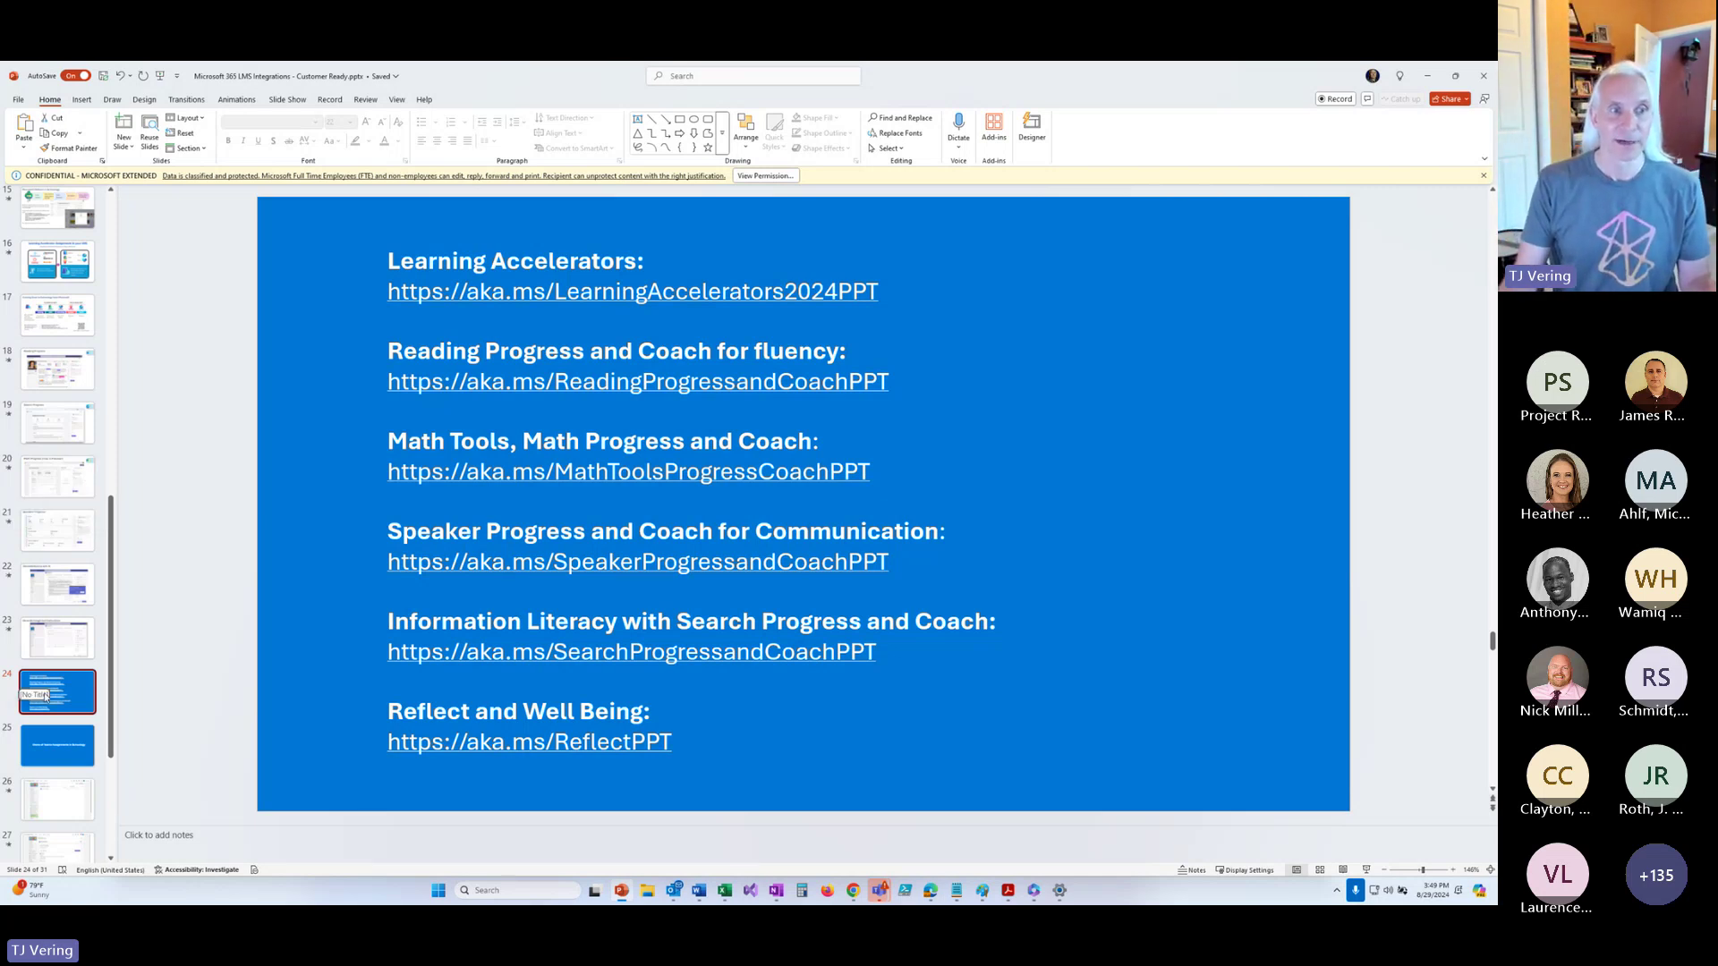
scroll(45, 697, down, 3)
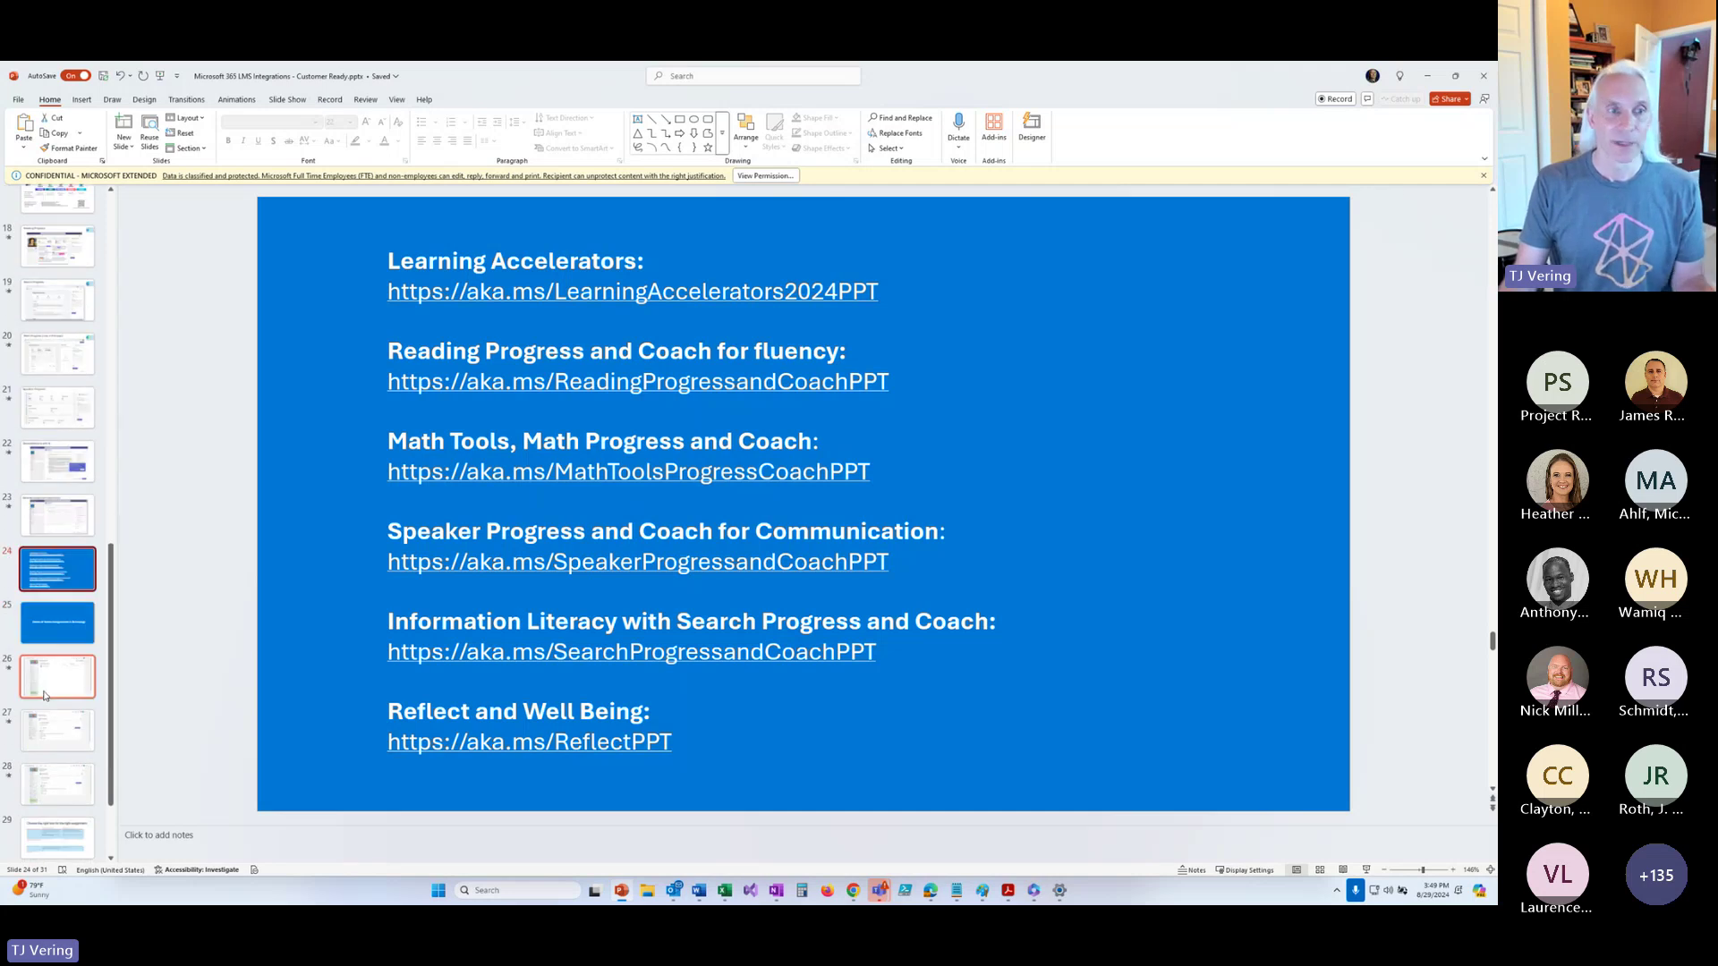
scroll(49, 671, down, 2)
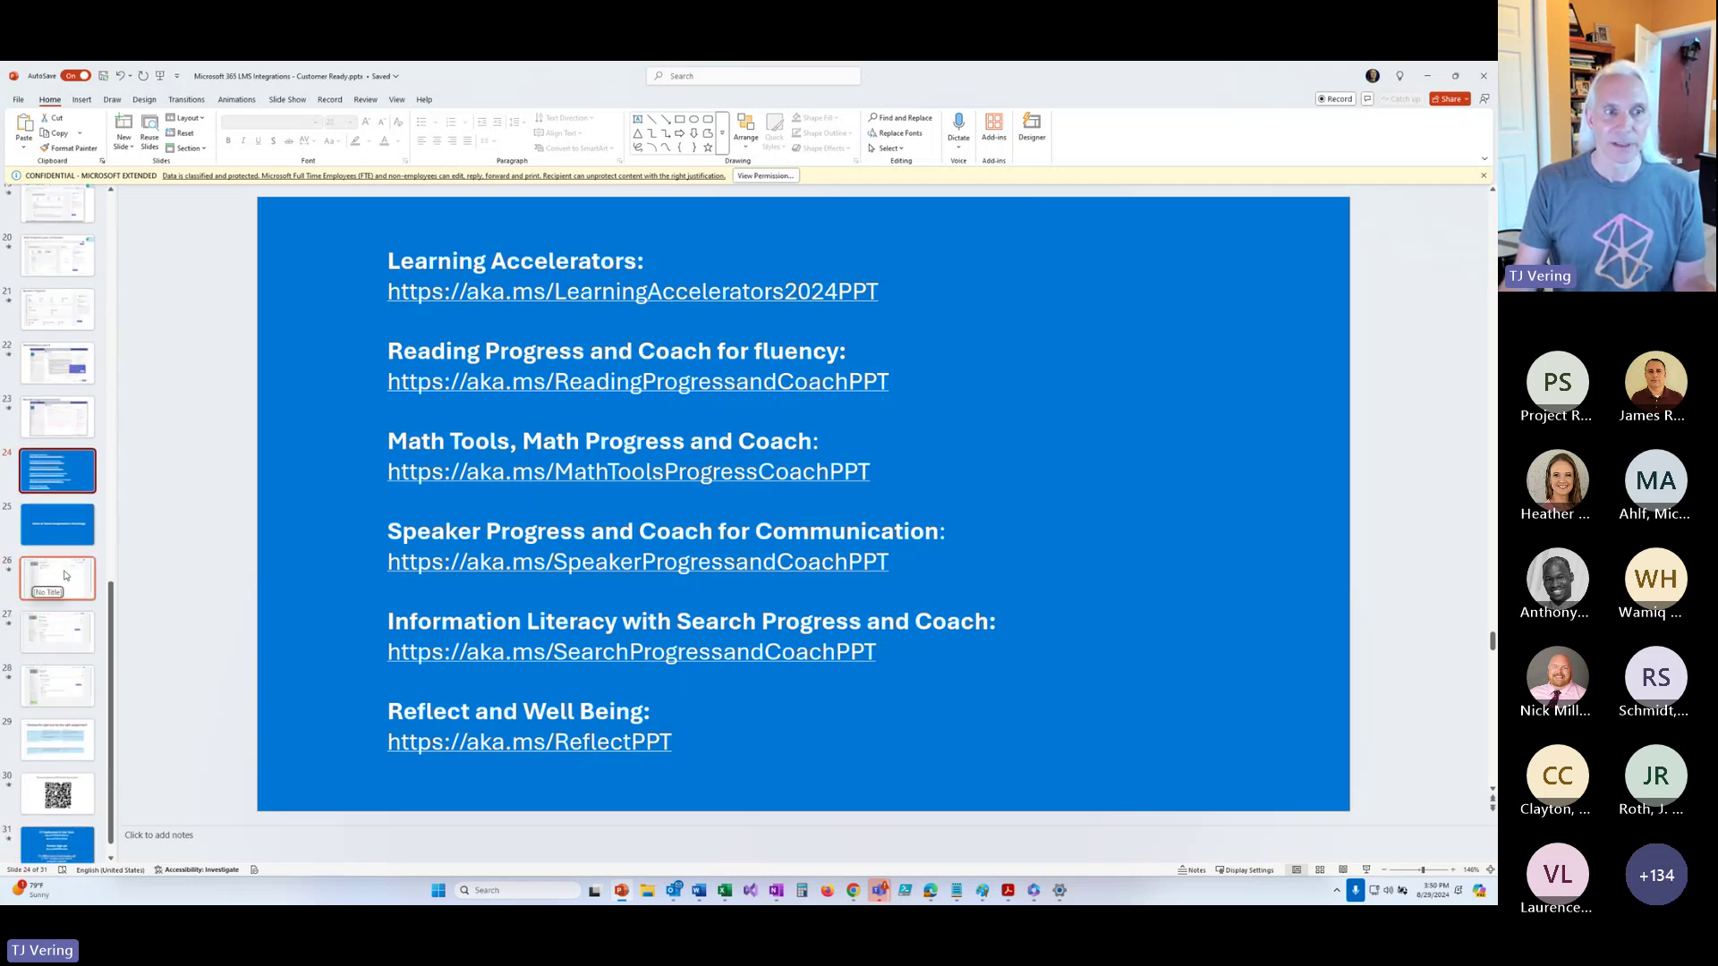
Bring back the Schoology window, maximize it on Materials, and choose Add Materials > Teams Assignments.
click(853, 890)
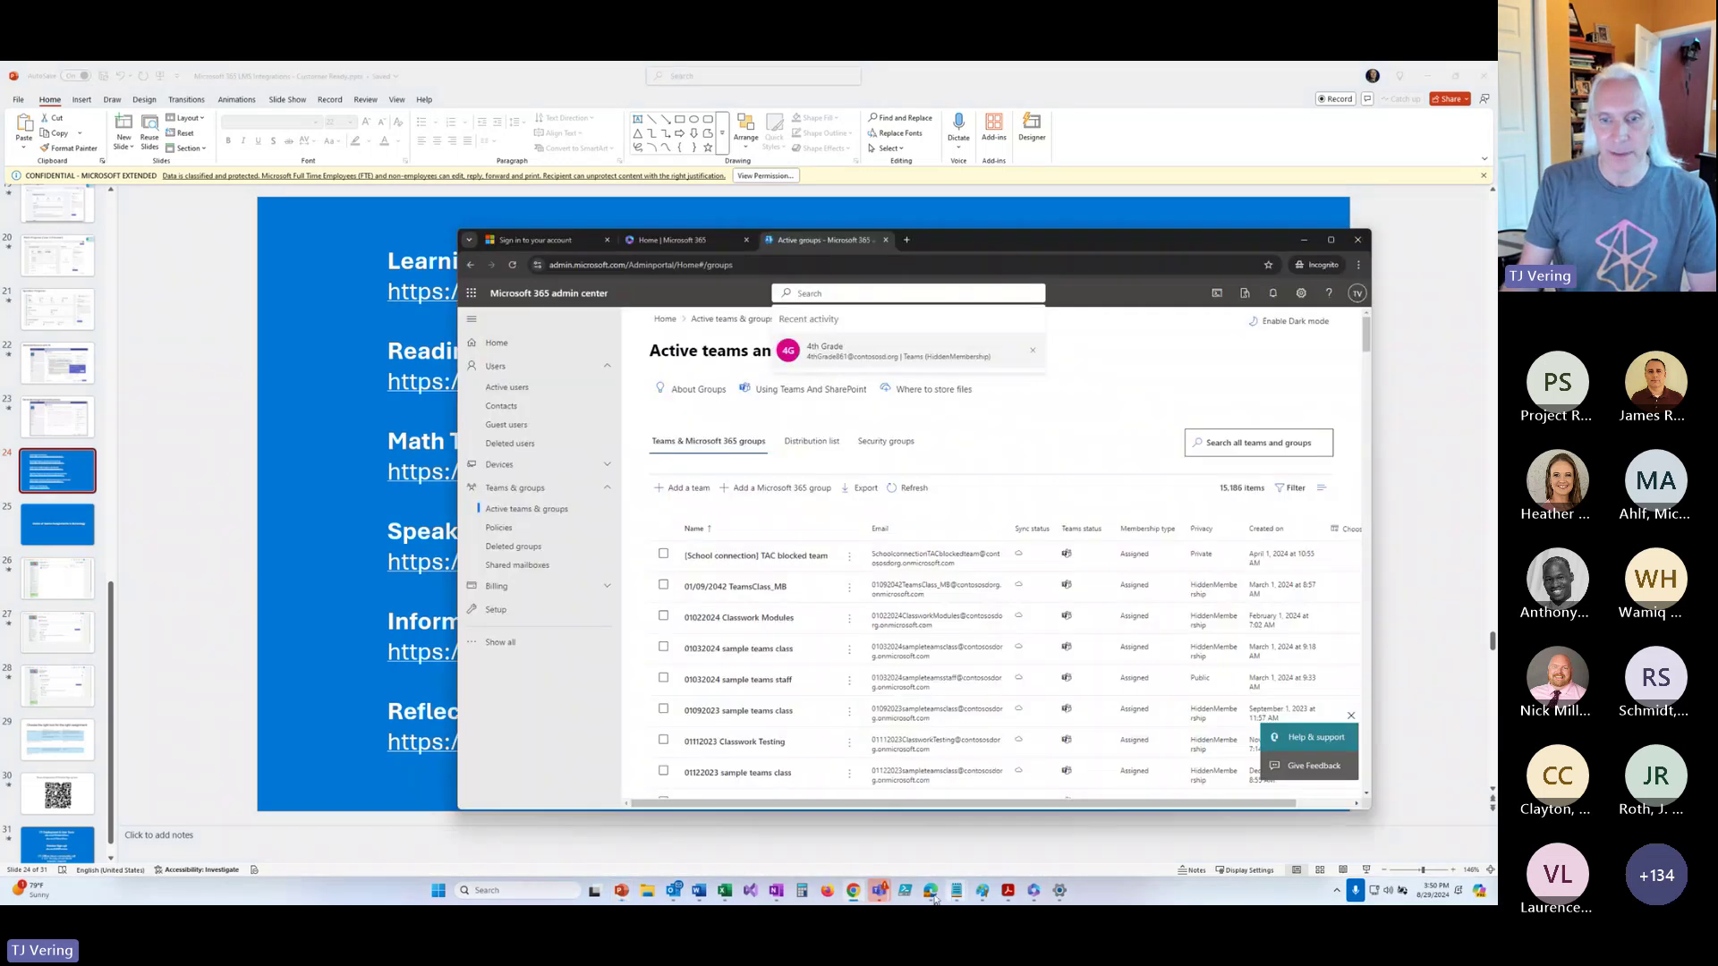
mouse_move(933, 895)
click(1056, 801)
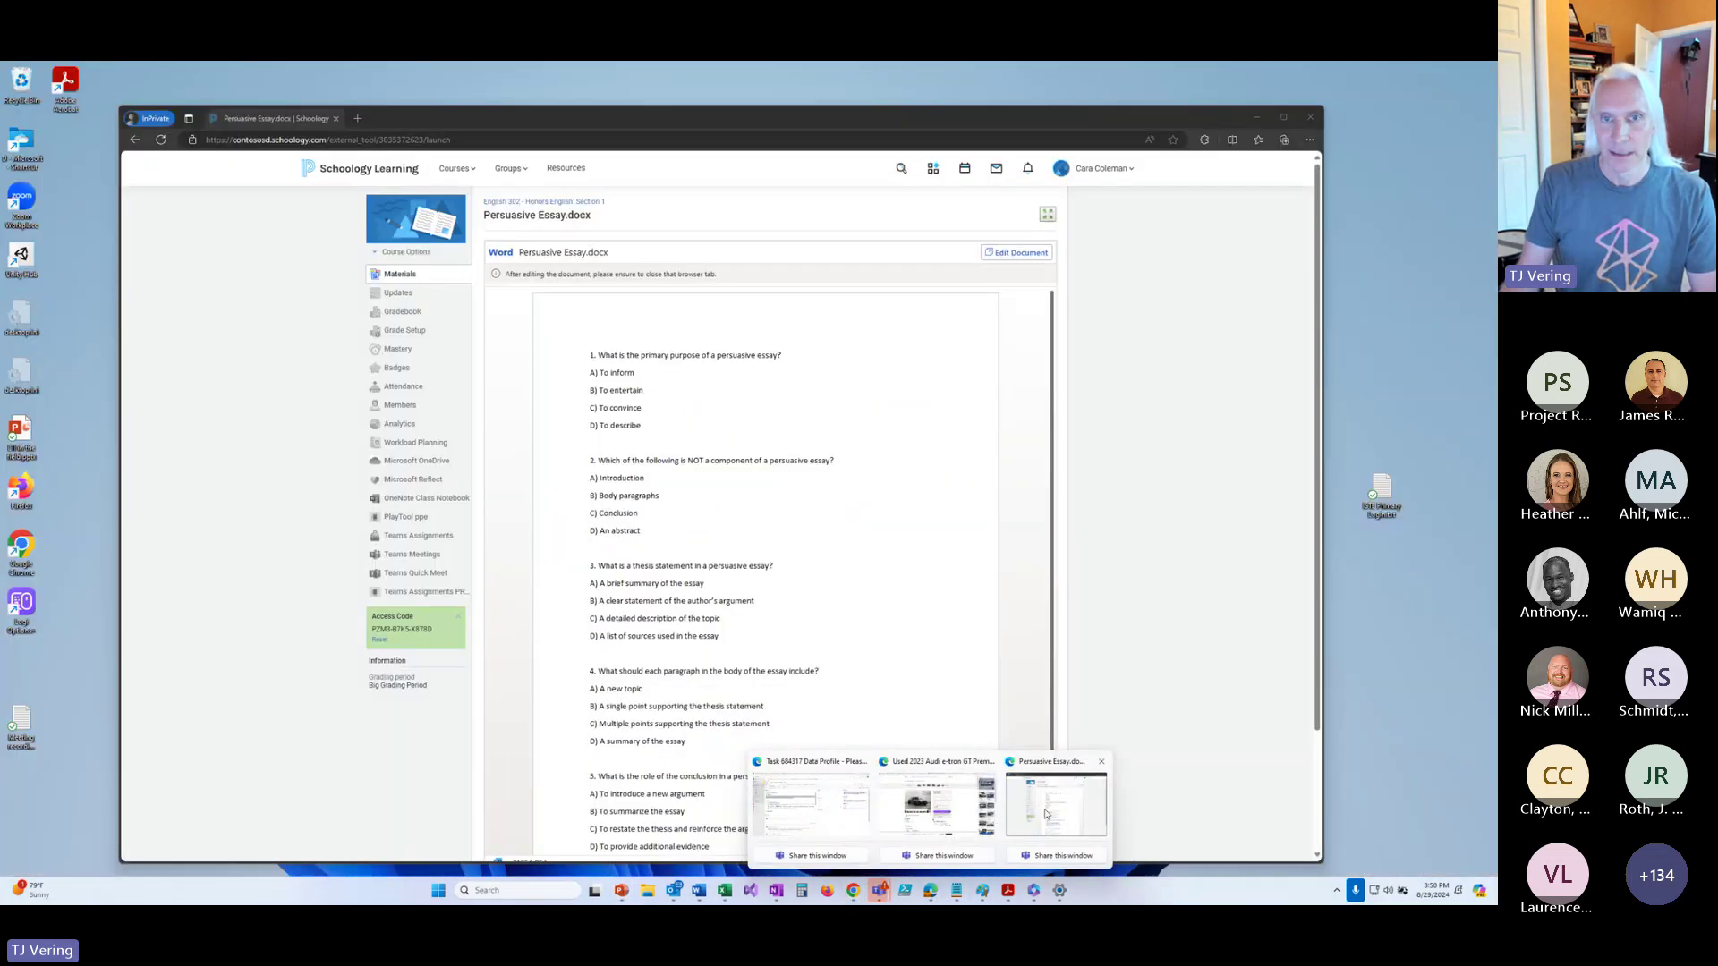
click(414, 274)
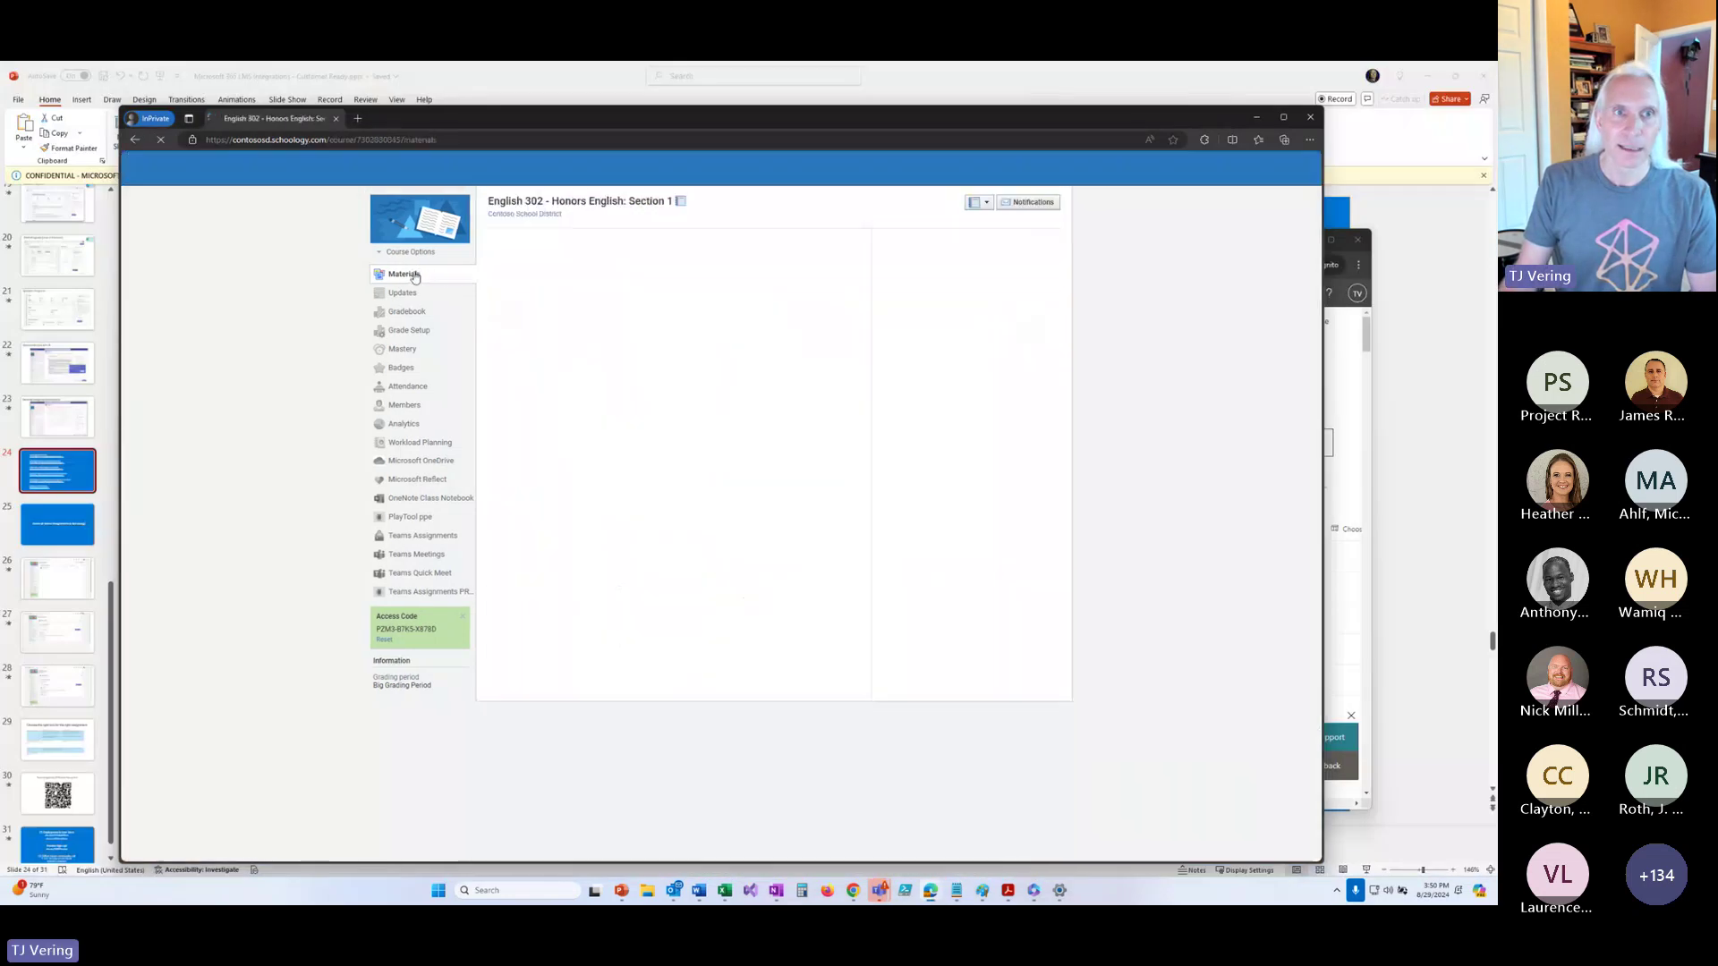
double_click(560, 126)
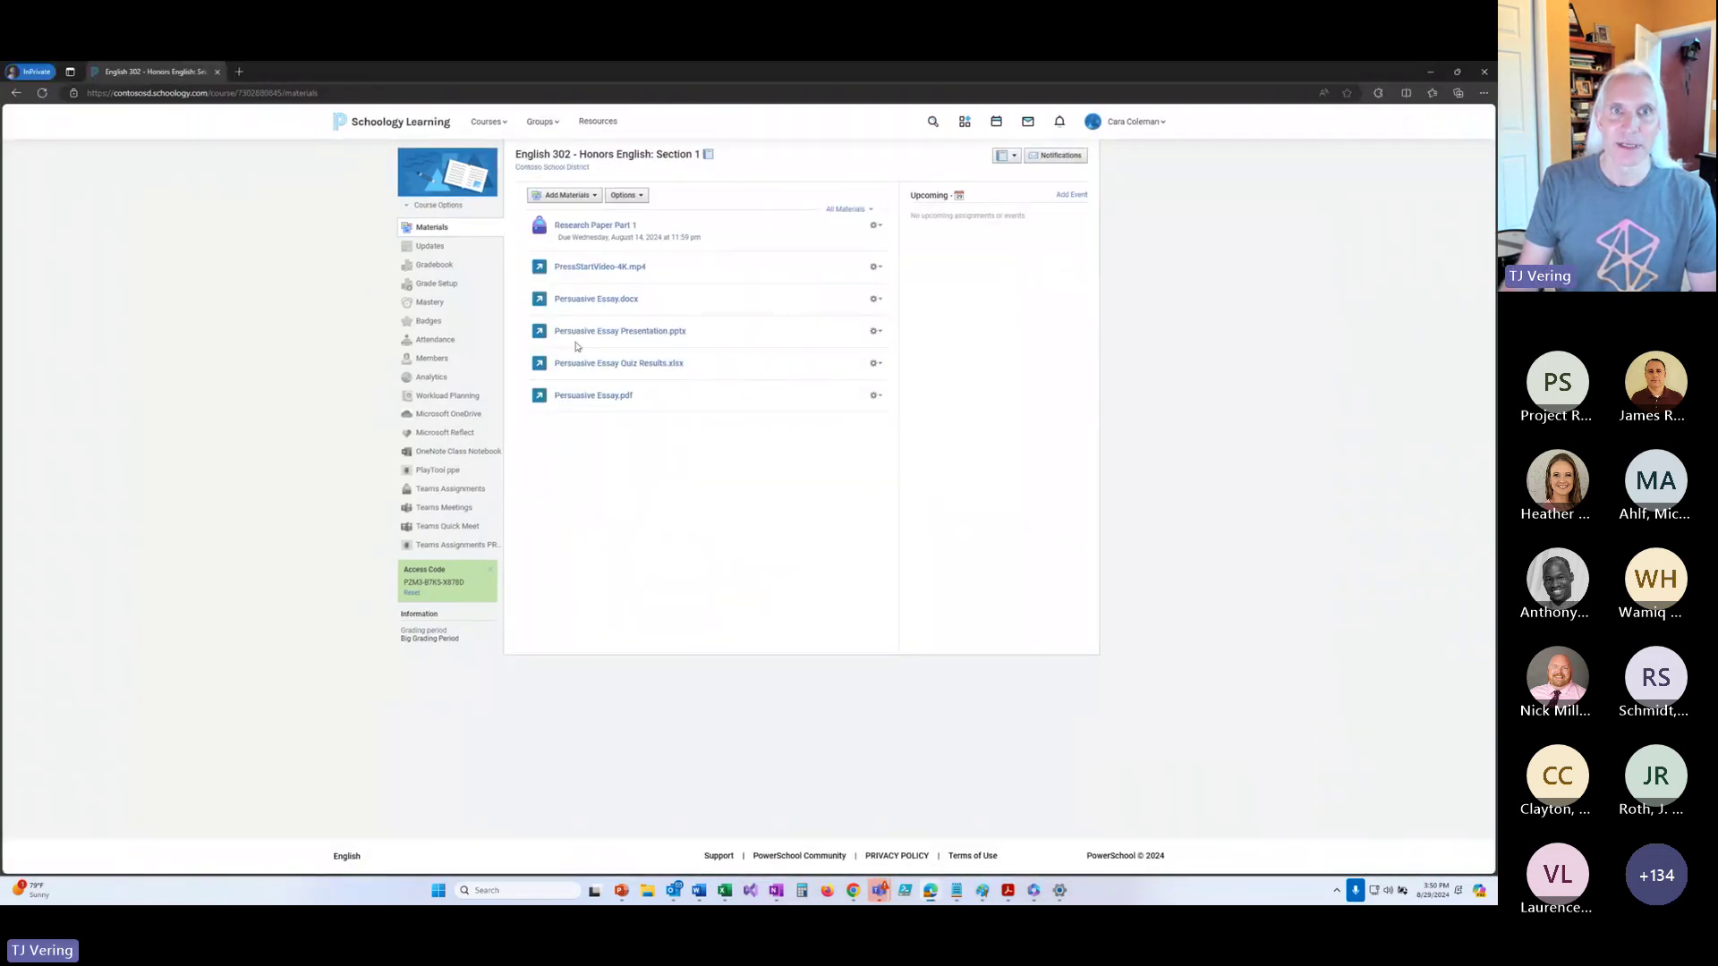
click(570, 197)
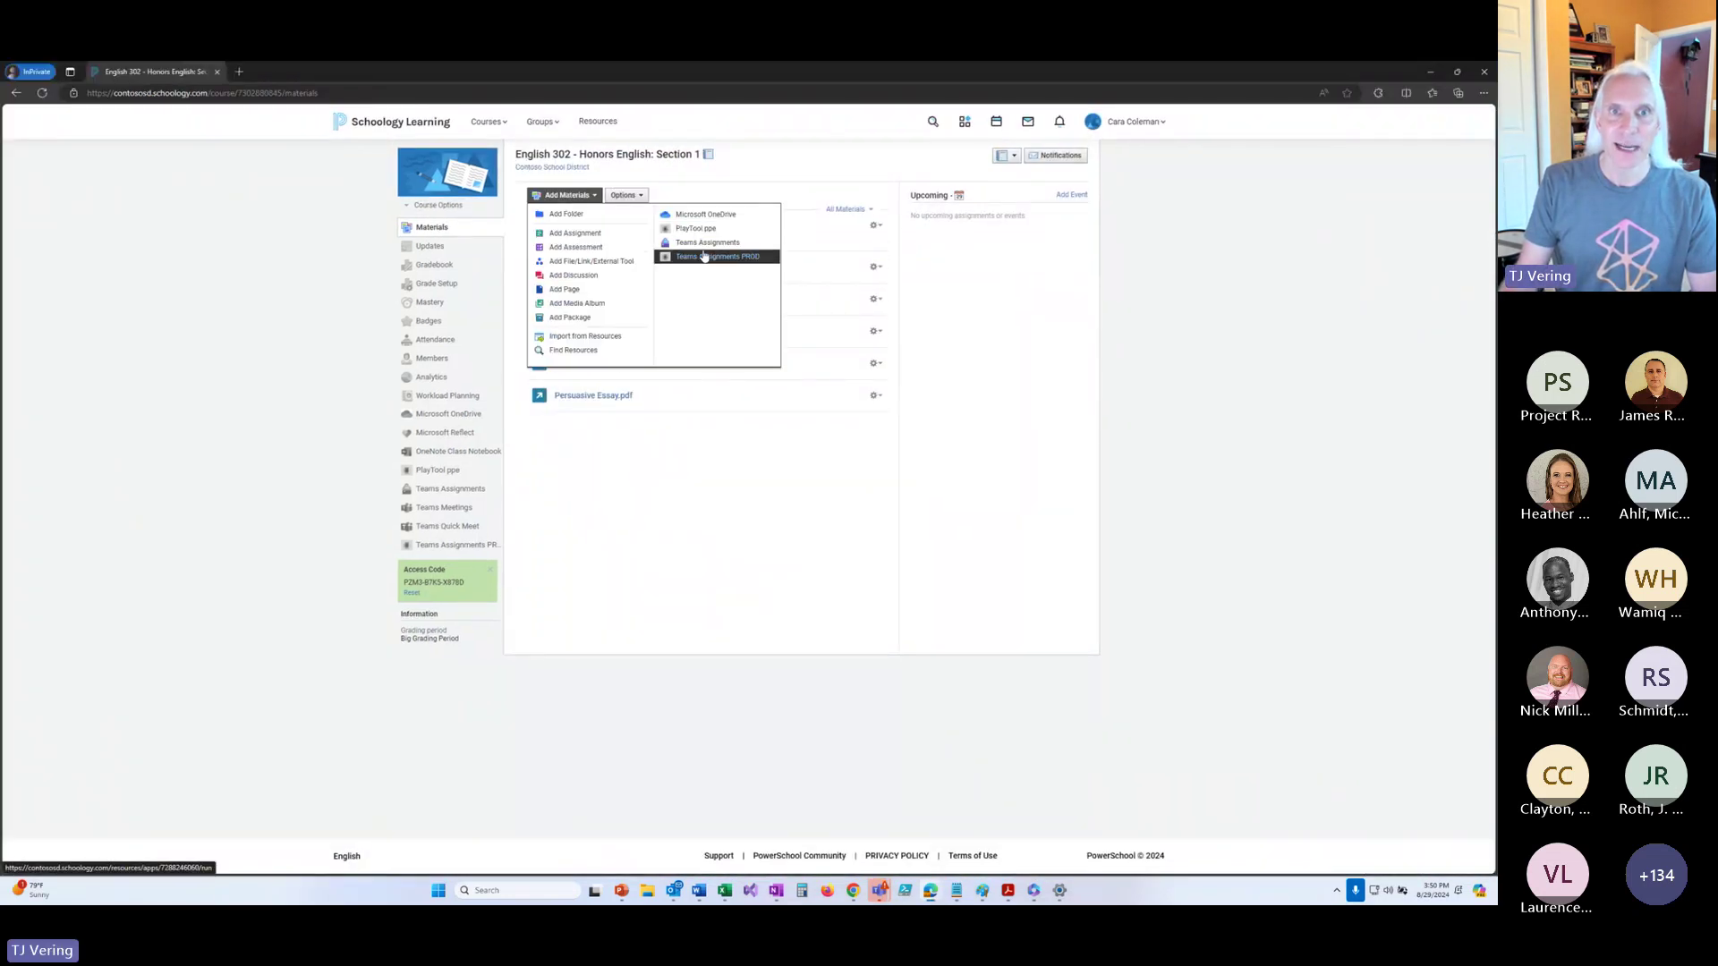
click(704, 243)
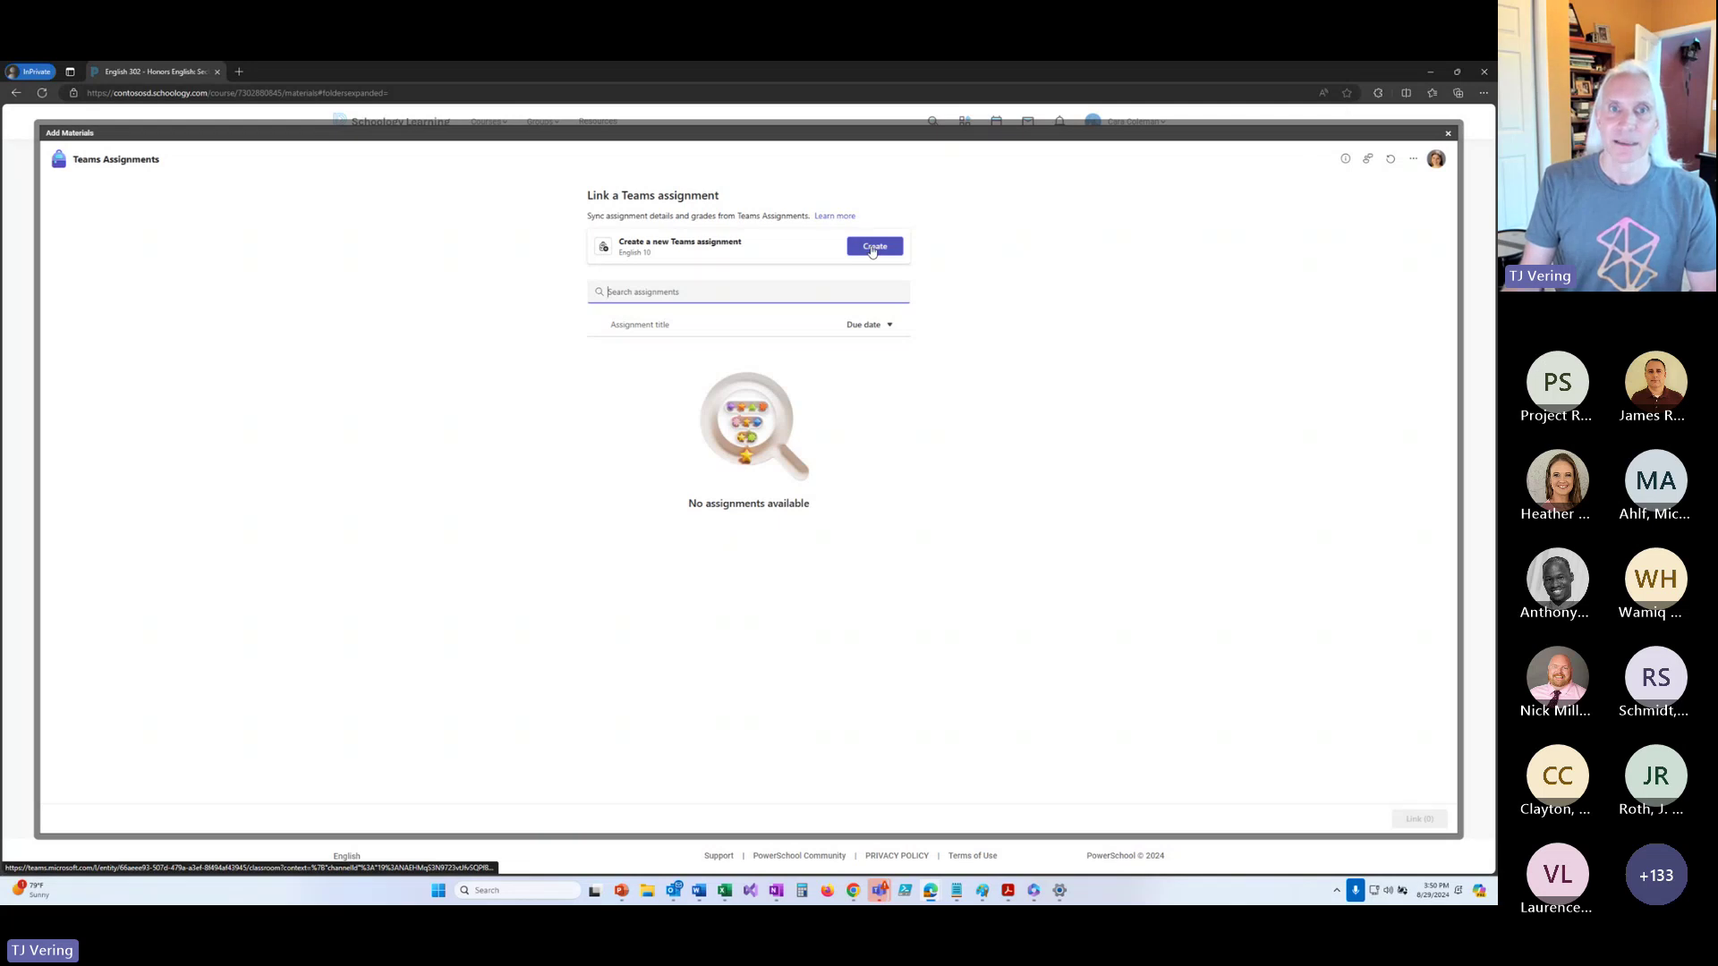
Start a blank assignment for English 10 from the Assignments tab, past the Speaker Progress tip.
click(872, 248)
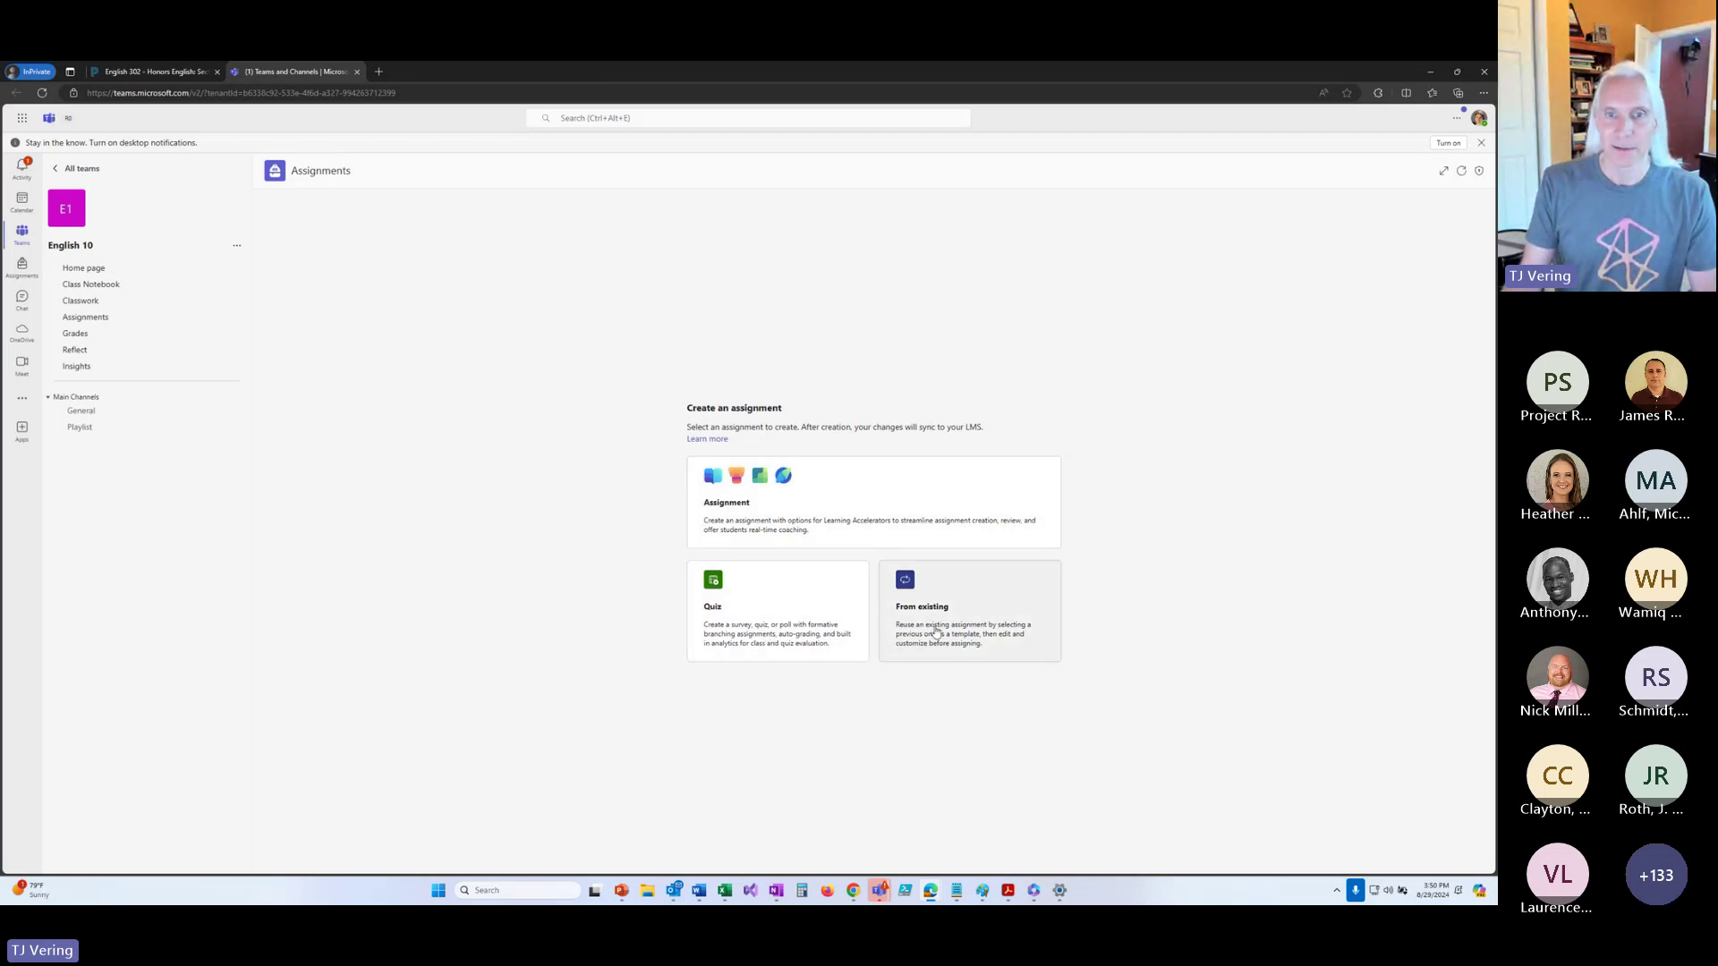
click(792, 496)
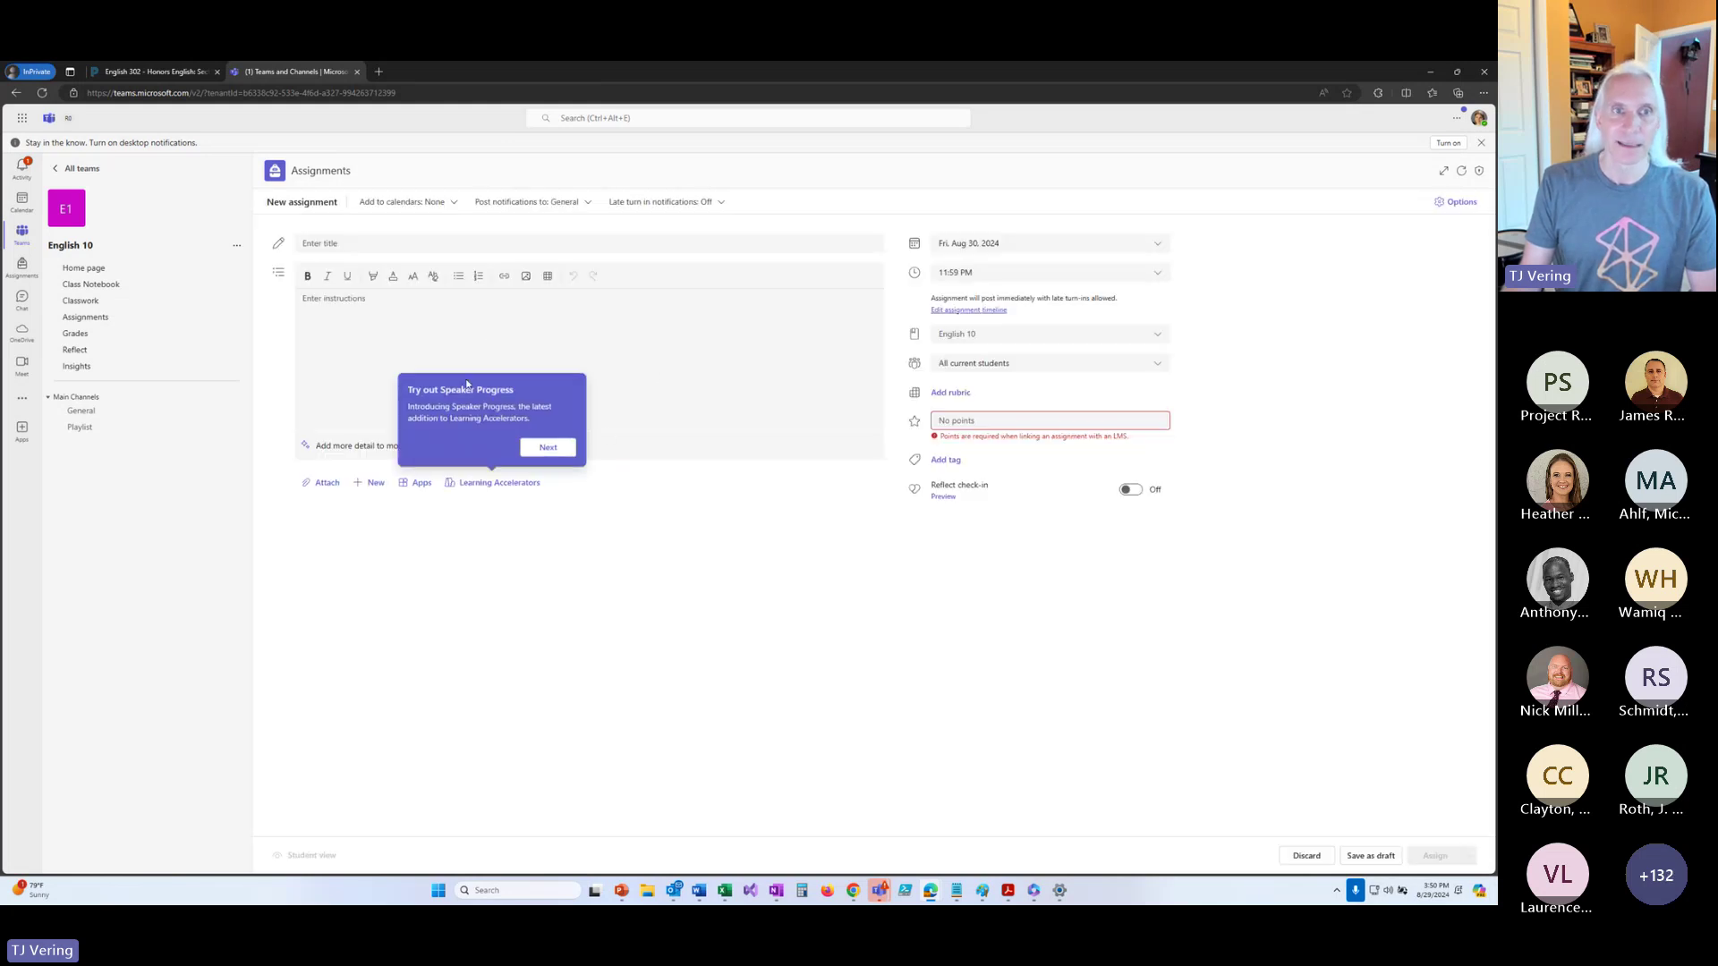
Dismiss the Speaker Progress tip and title the assignment 'Research Presentation Part 2'.
click(548, 450)
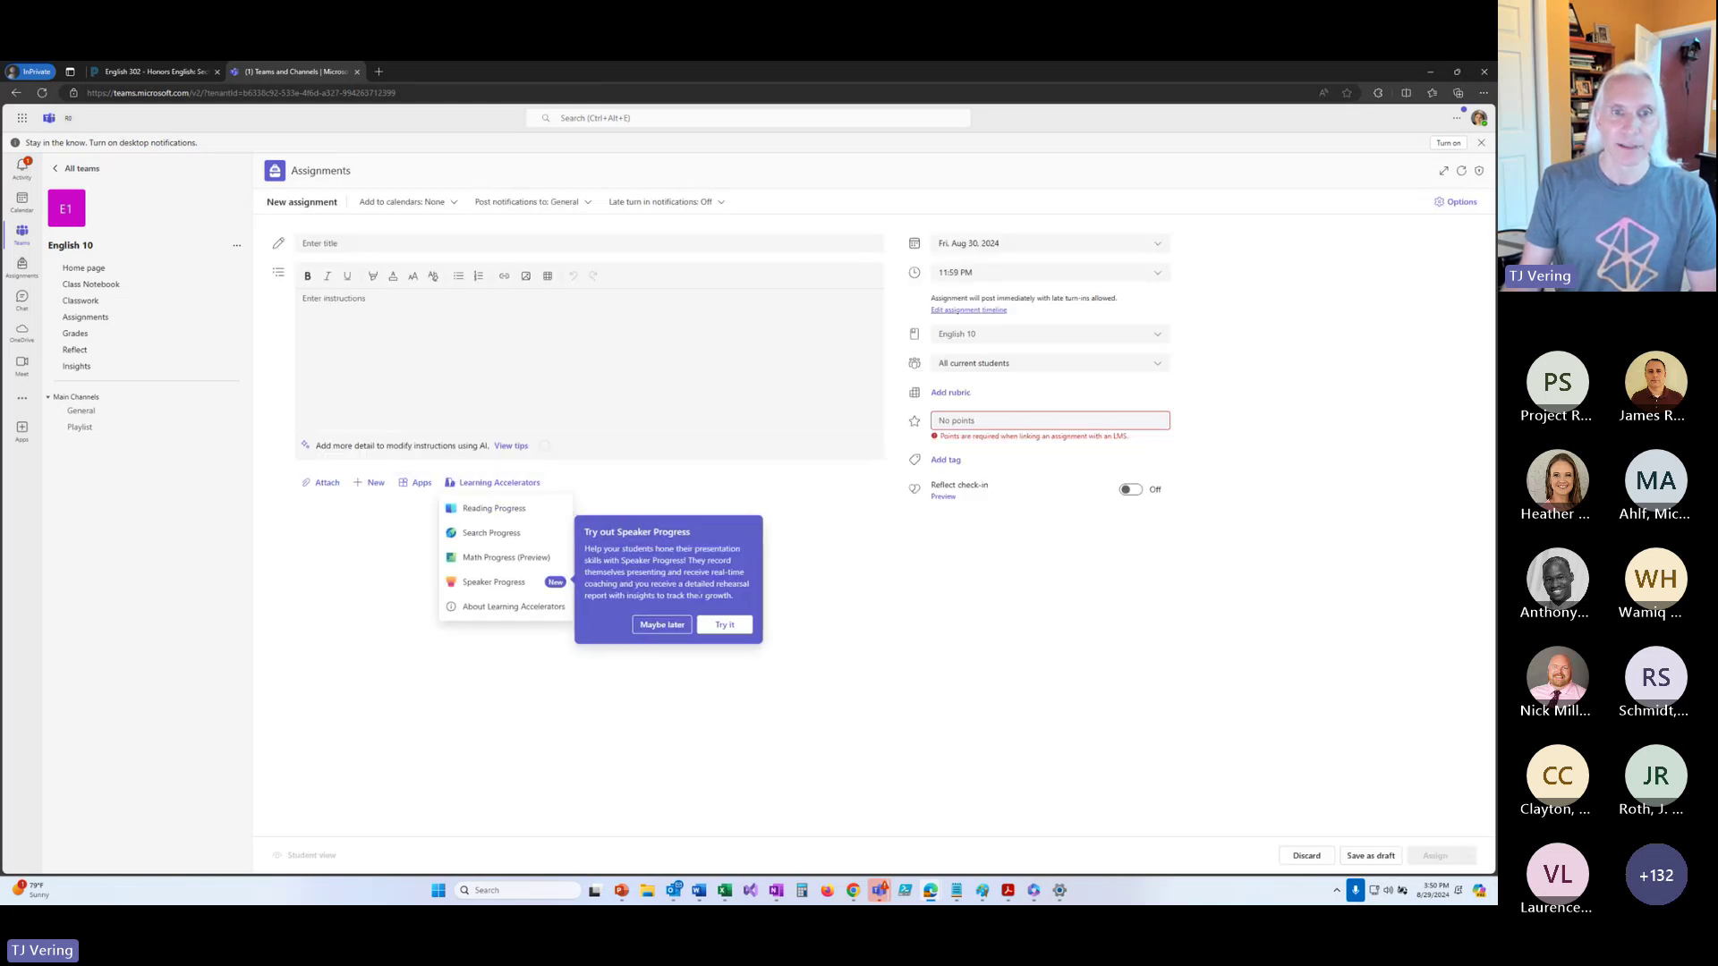
click(663, 626)
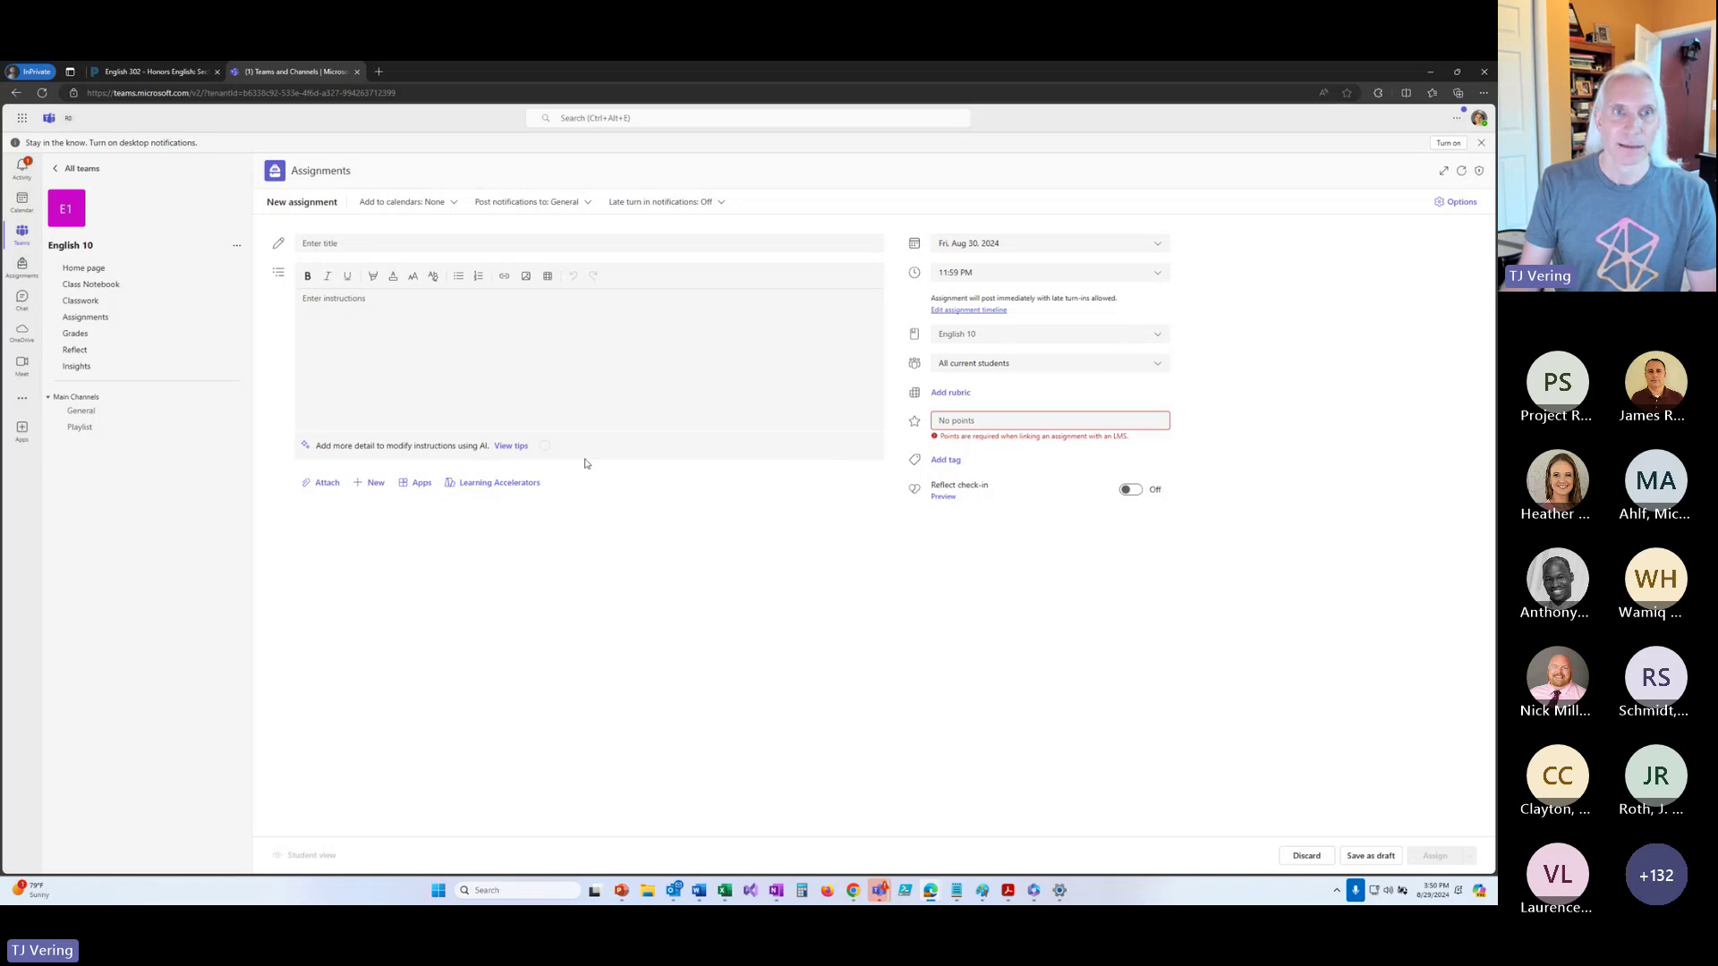
click(357, 237)
text(Reash)
key(BackSpace)
key(BackSpace)
text(ch)
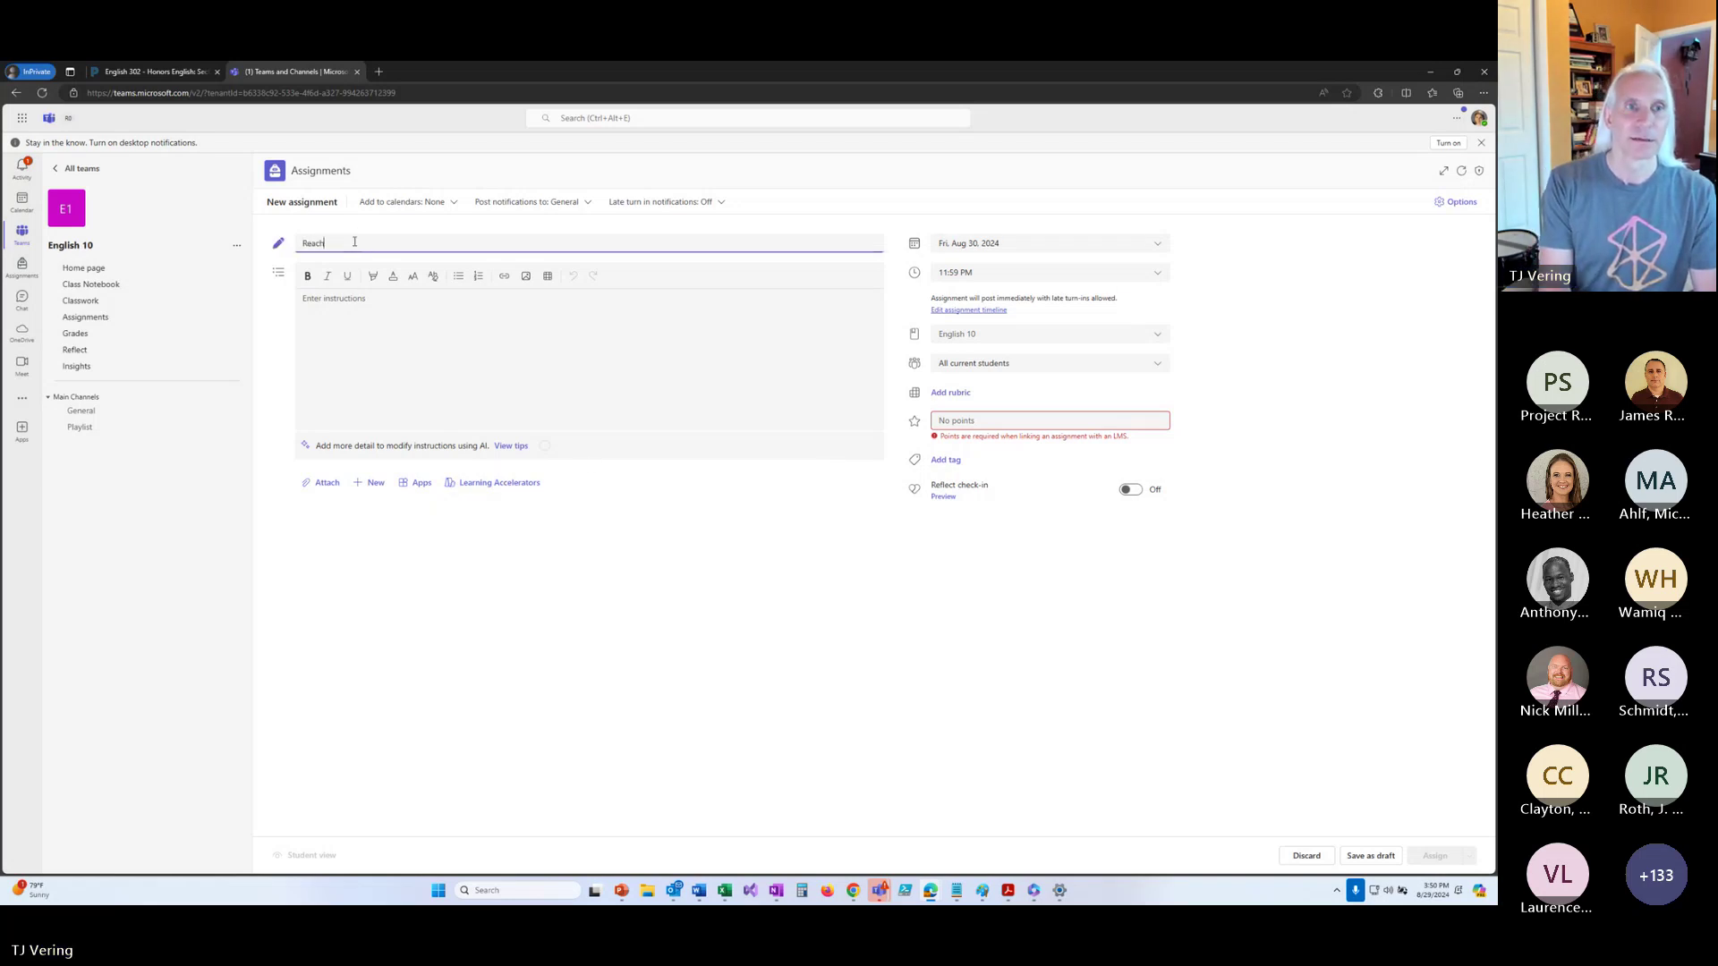
key(BackSpace)
key(BackSpace)
text(sear)
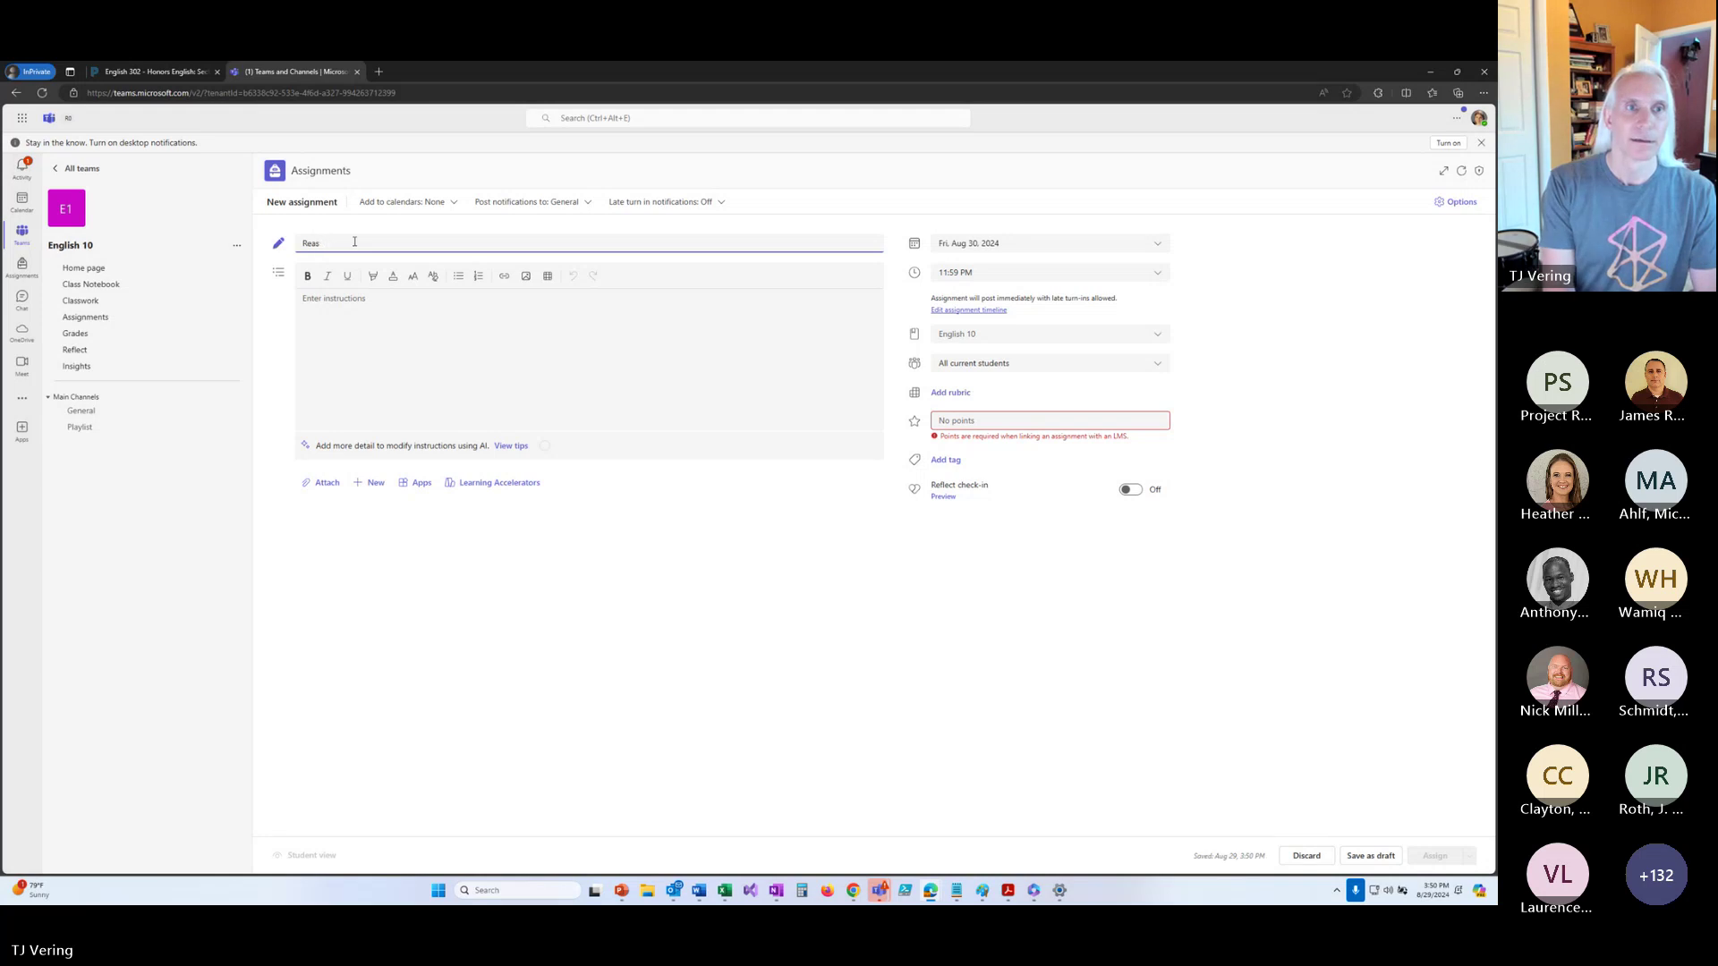
key(BackSpace)
key(BackSpace)
text(search Presentation Part 2)
Begin creating a new Word document to attach to the assignment.
click(527, 346)
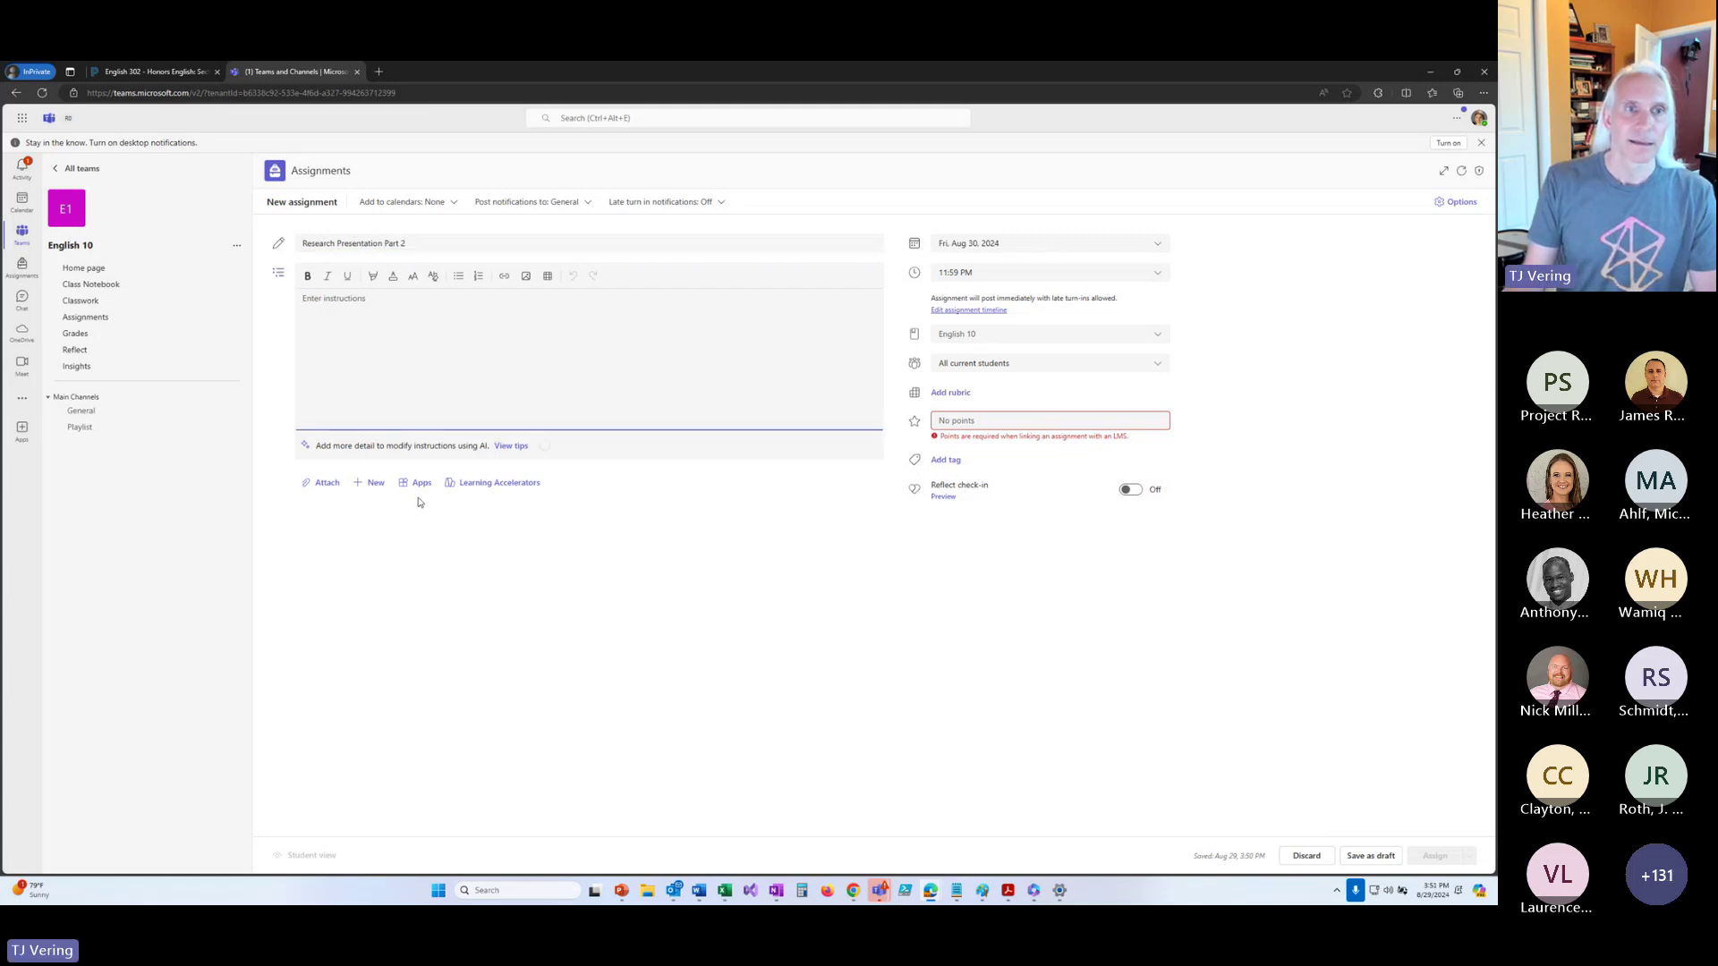
click(362, 485)
click(374, 512)
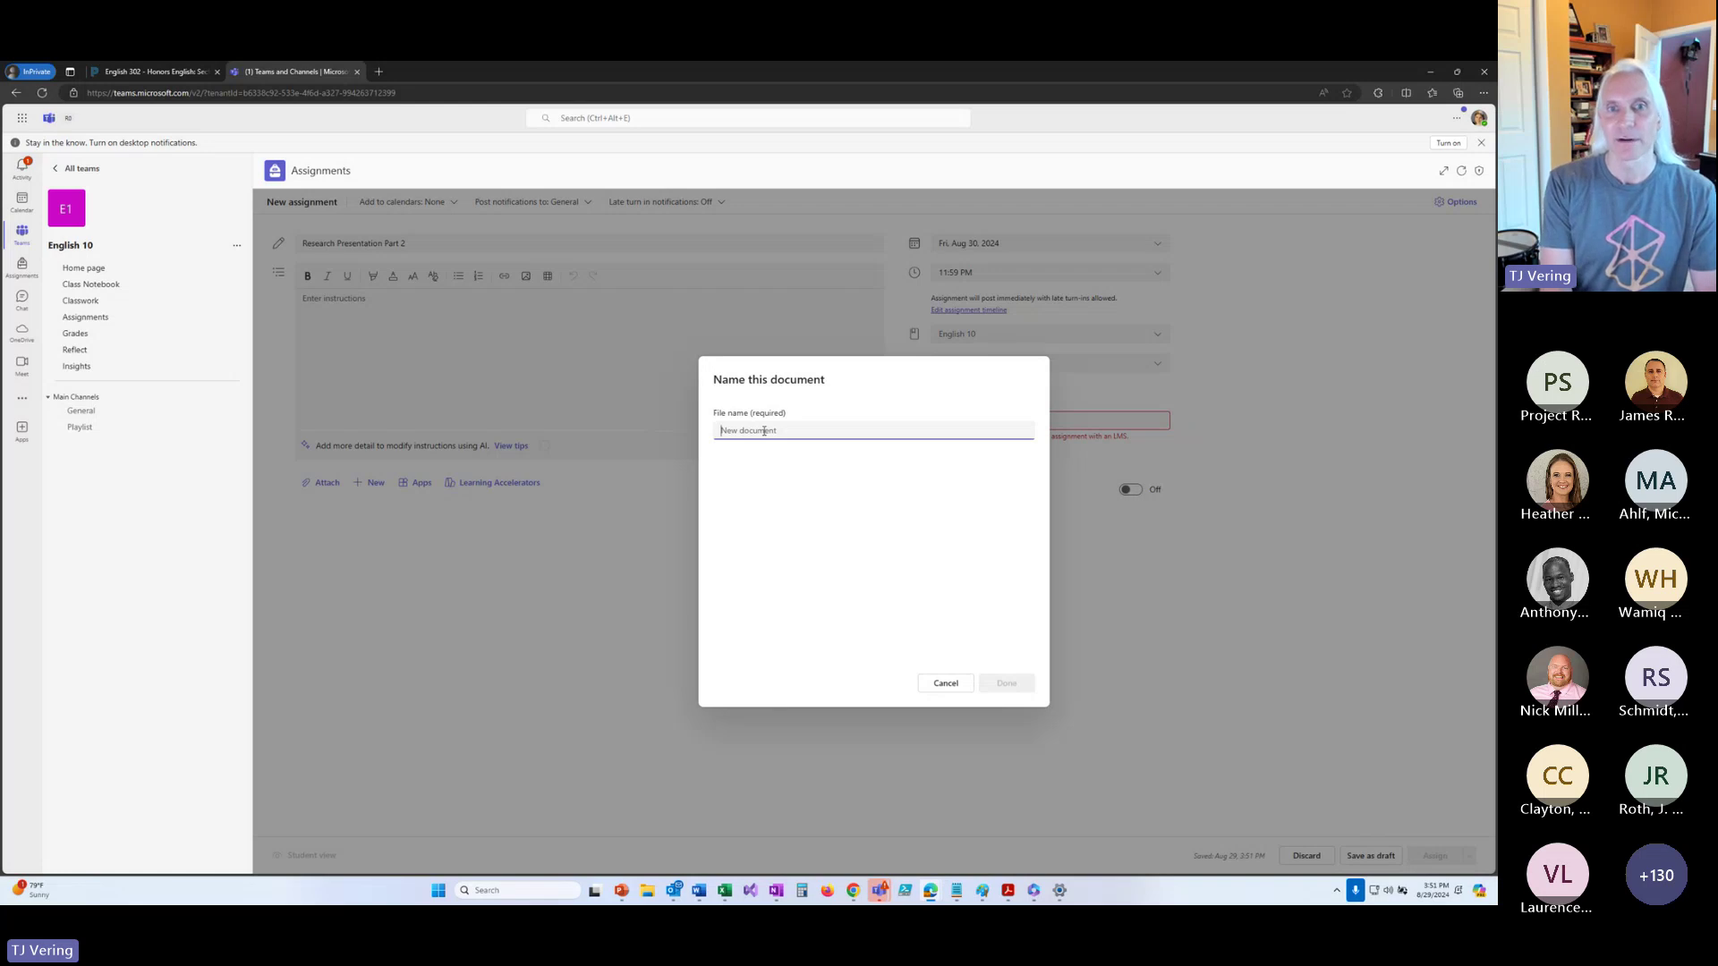
Name the new Word file 'My Script' and let students edit their own copy.
text(My)
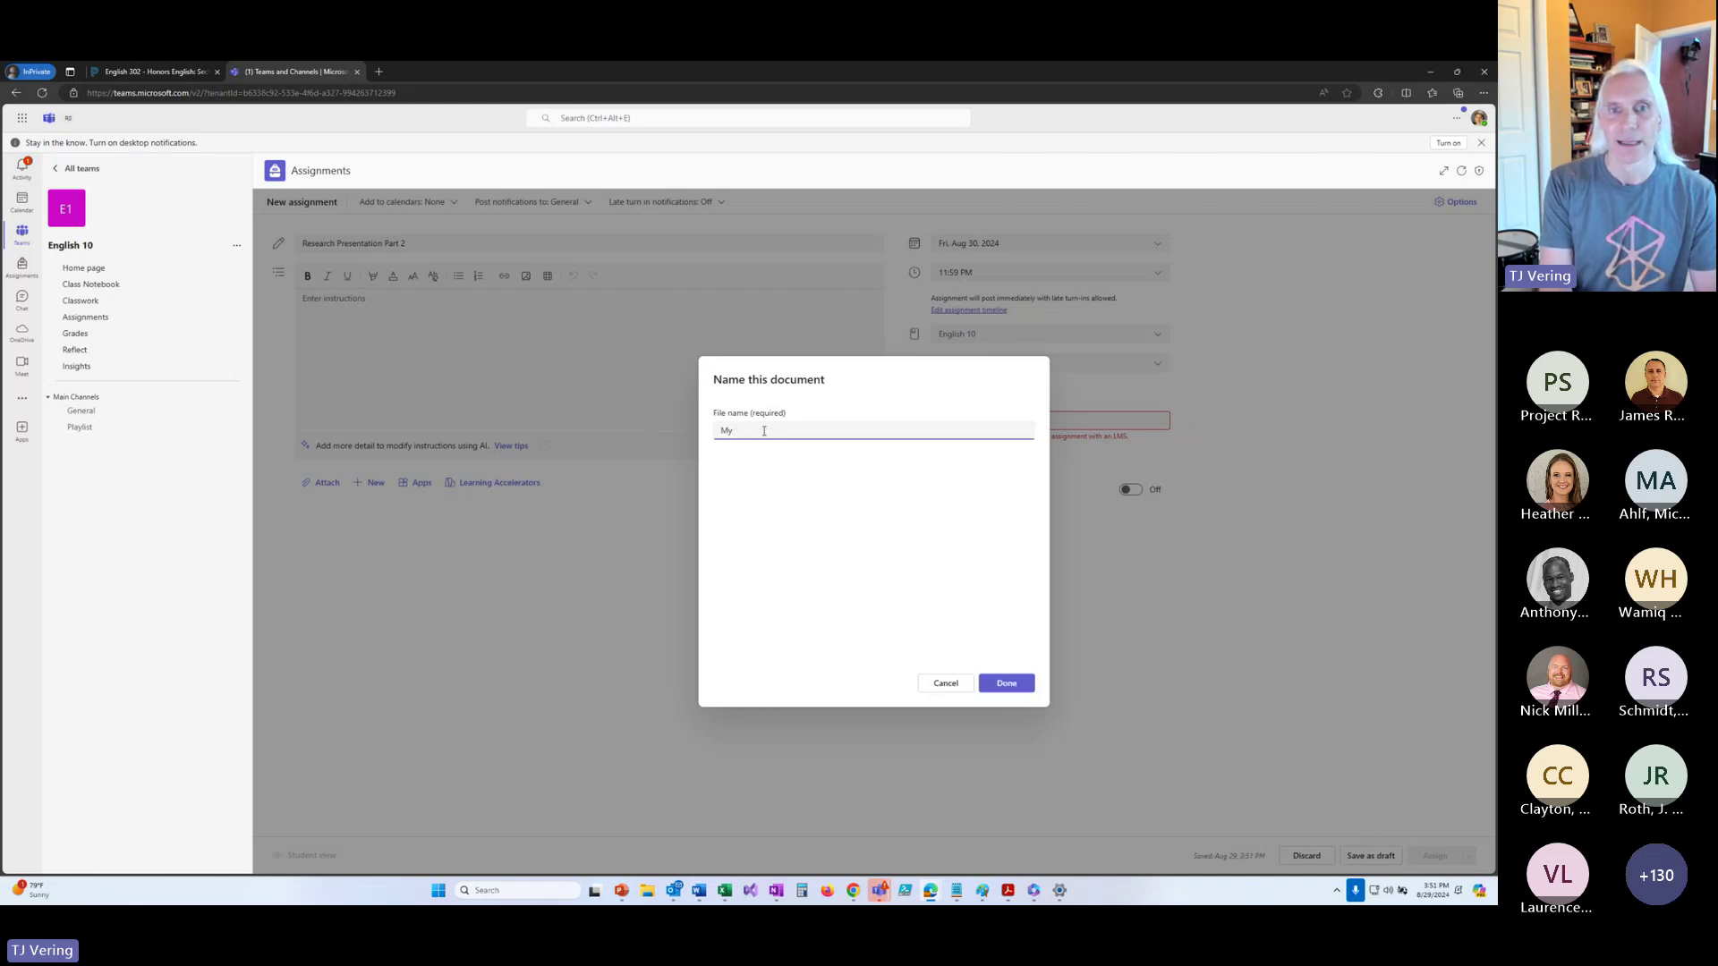
text( Script)
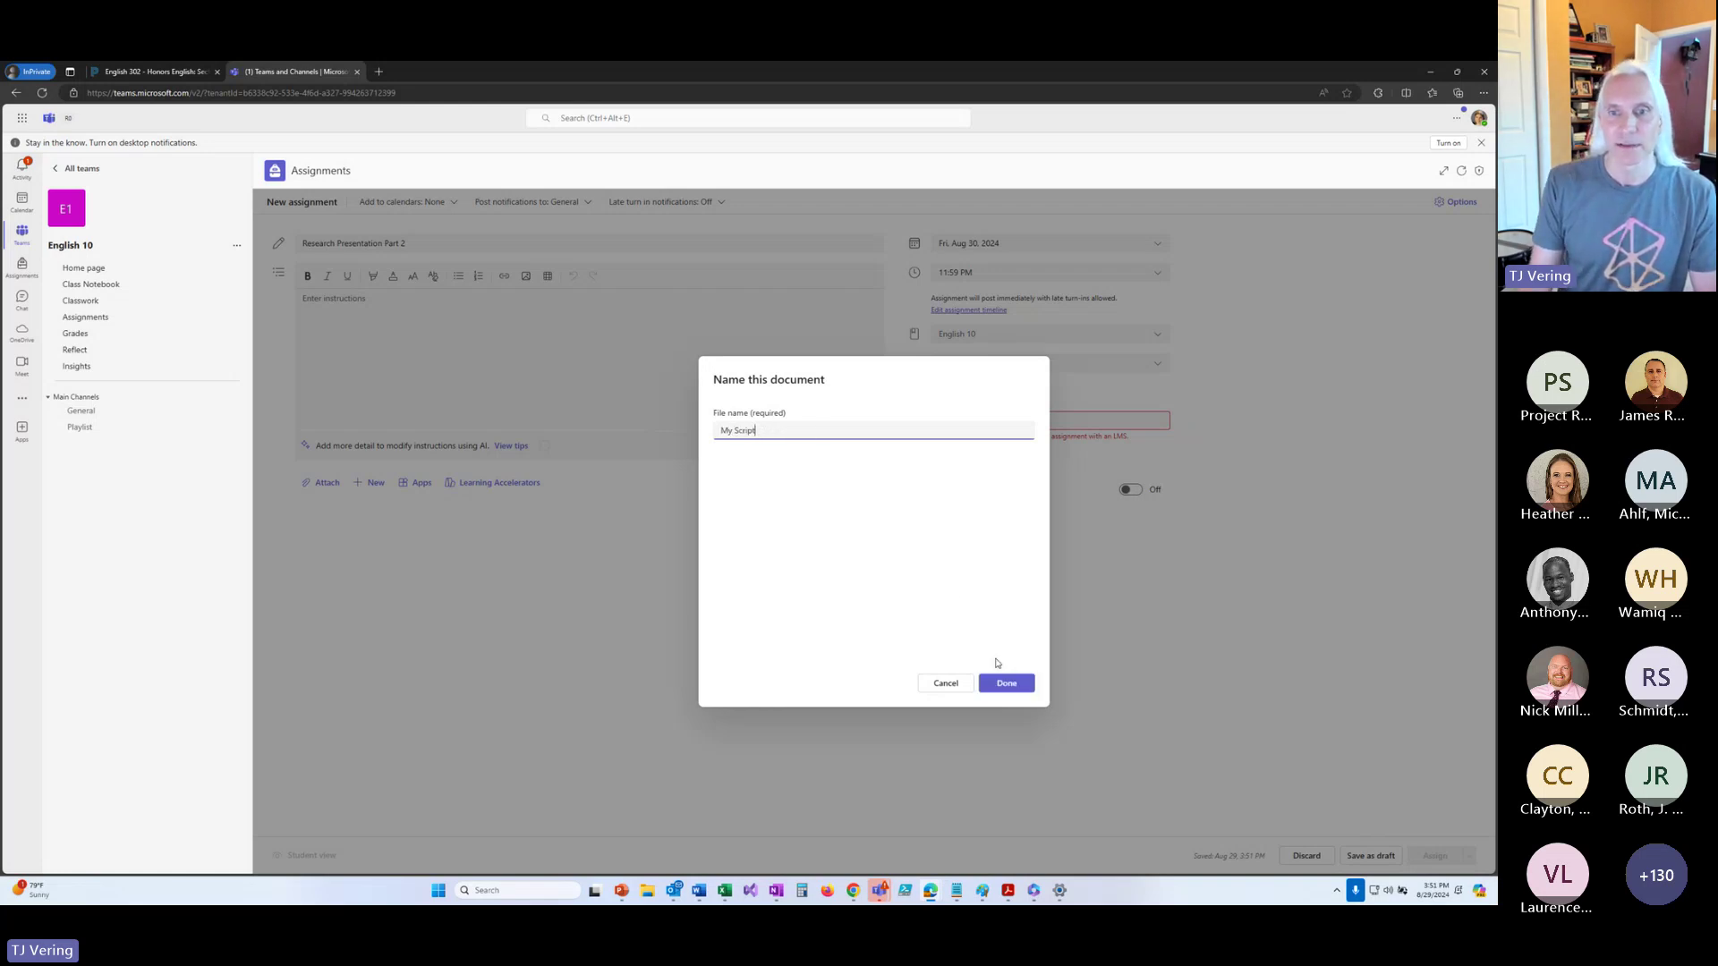
click(1005, 683)
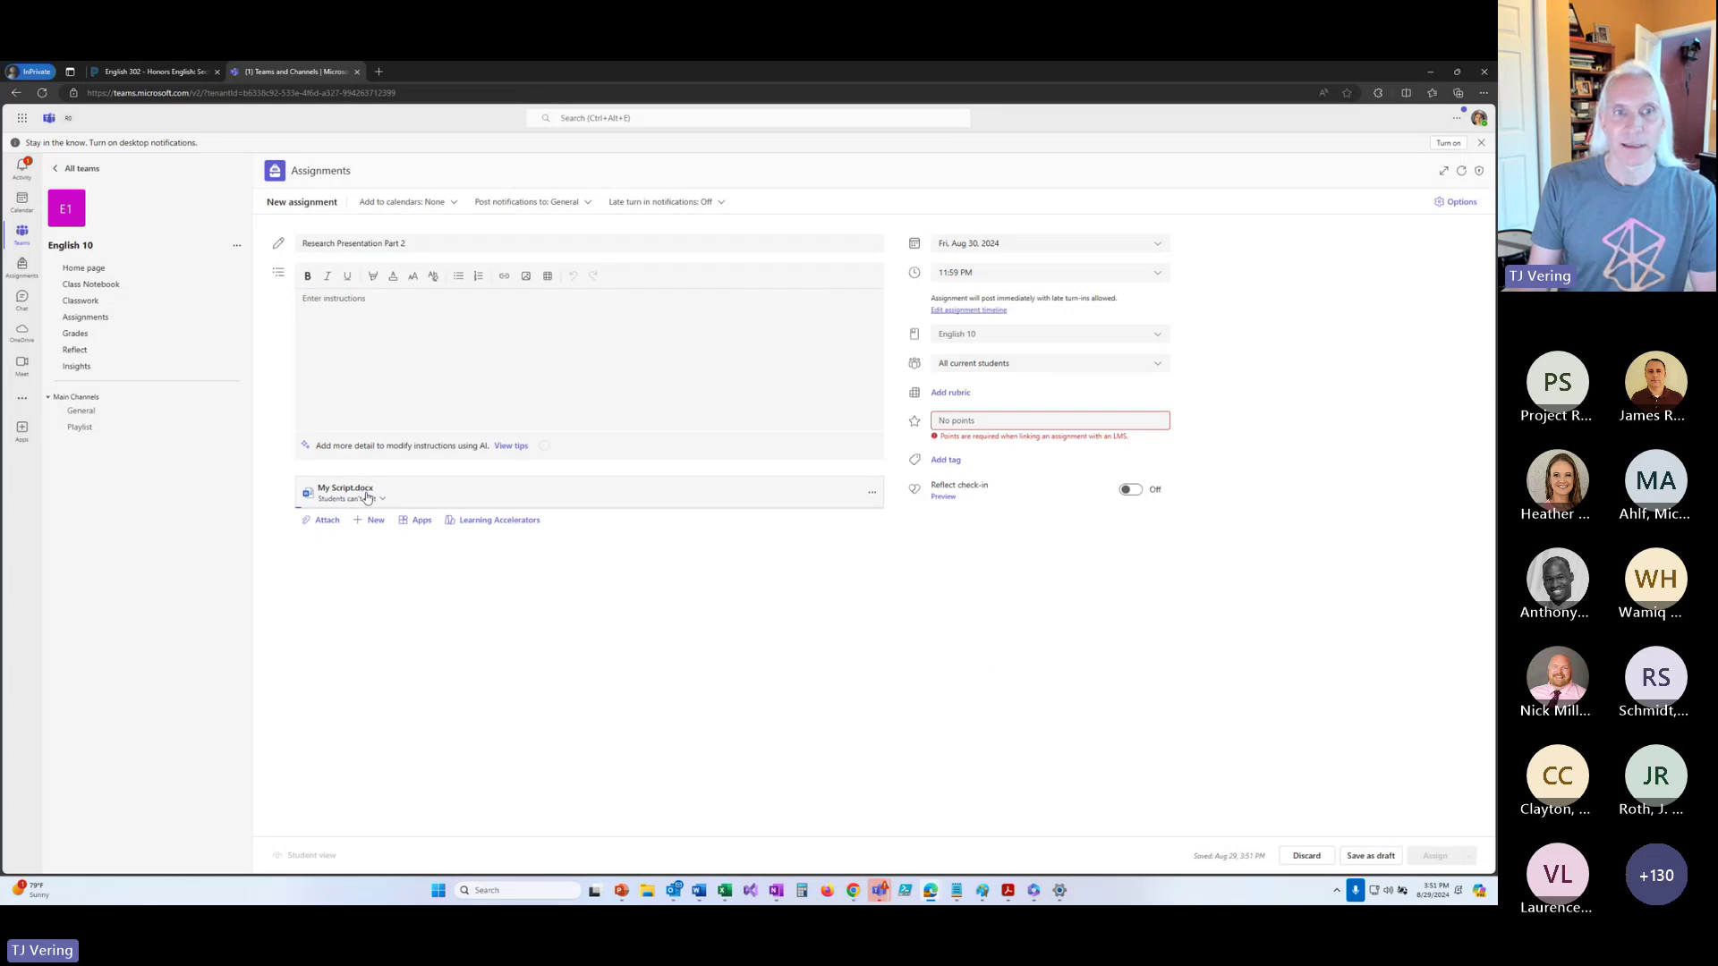
click(366, 497)
click(365, 526)
click(366, 500)
click(374, 542)
Attach a new PowerPoint 'My Presentation' that students each edit their own copy of.
click(374, 522)
click(390, 597)
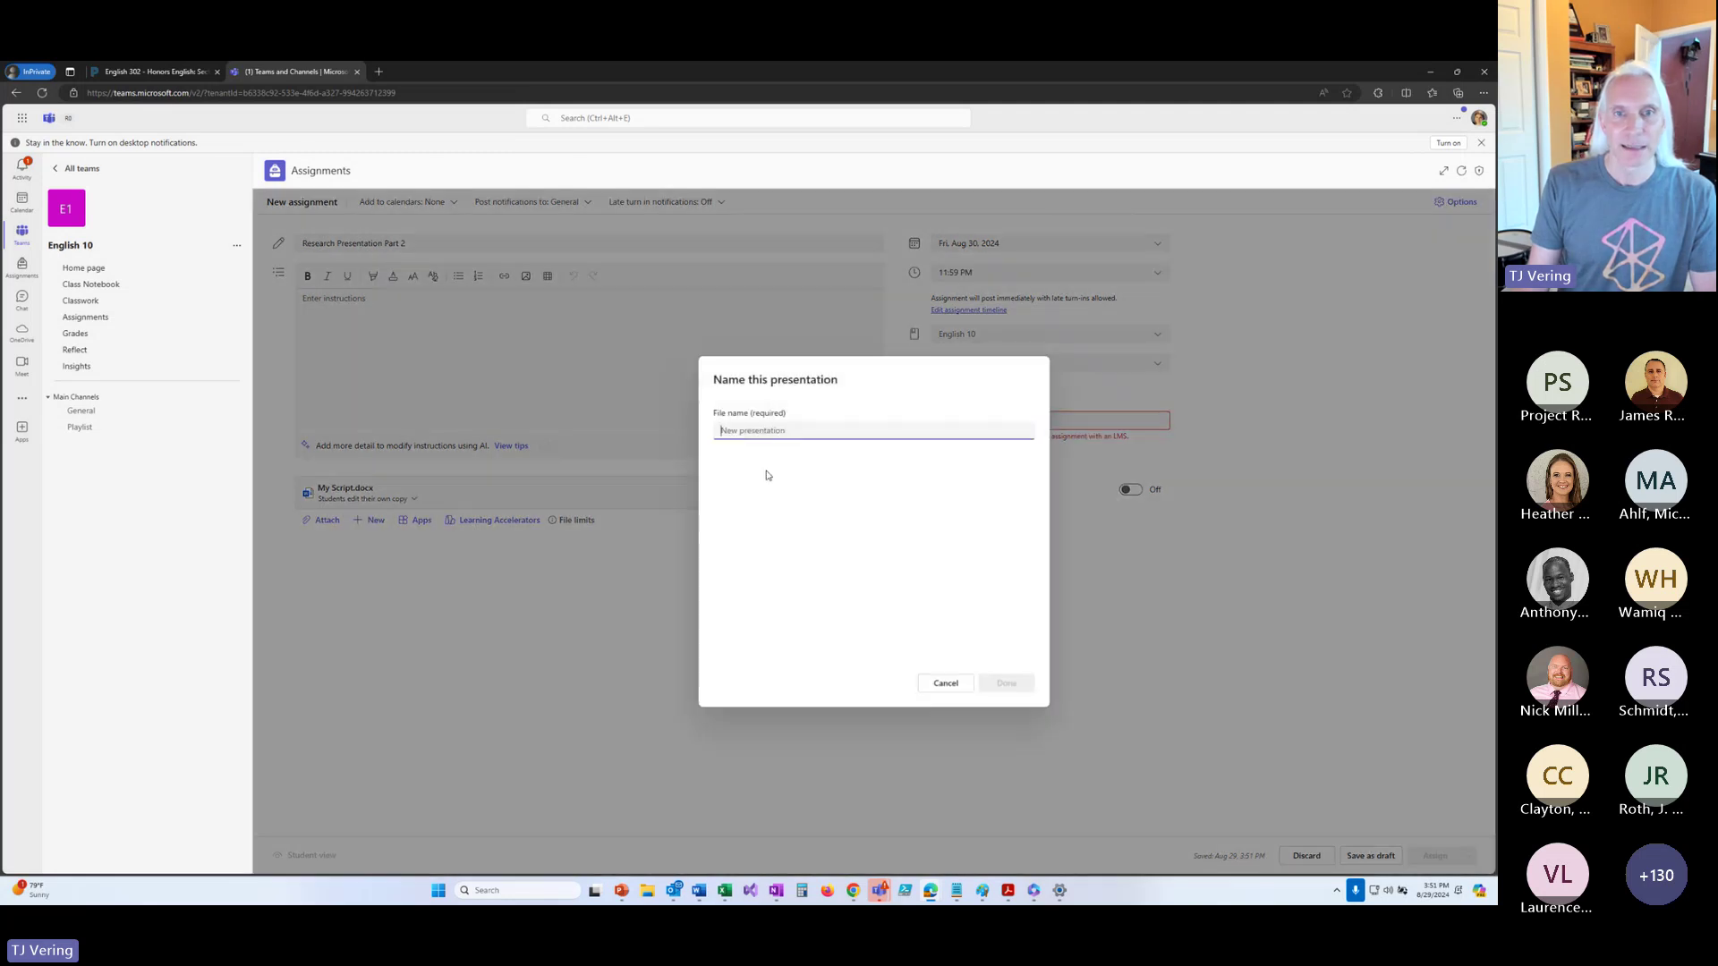
click(729, 433)
text(My Presentaion)
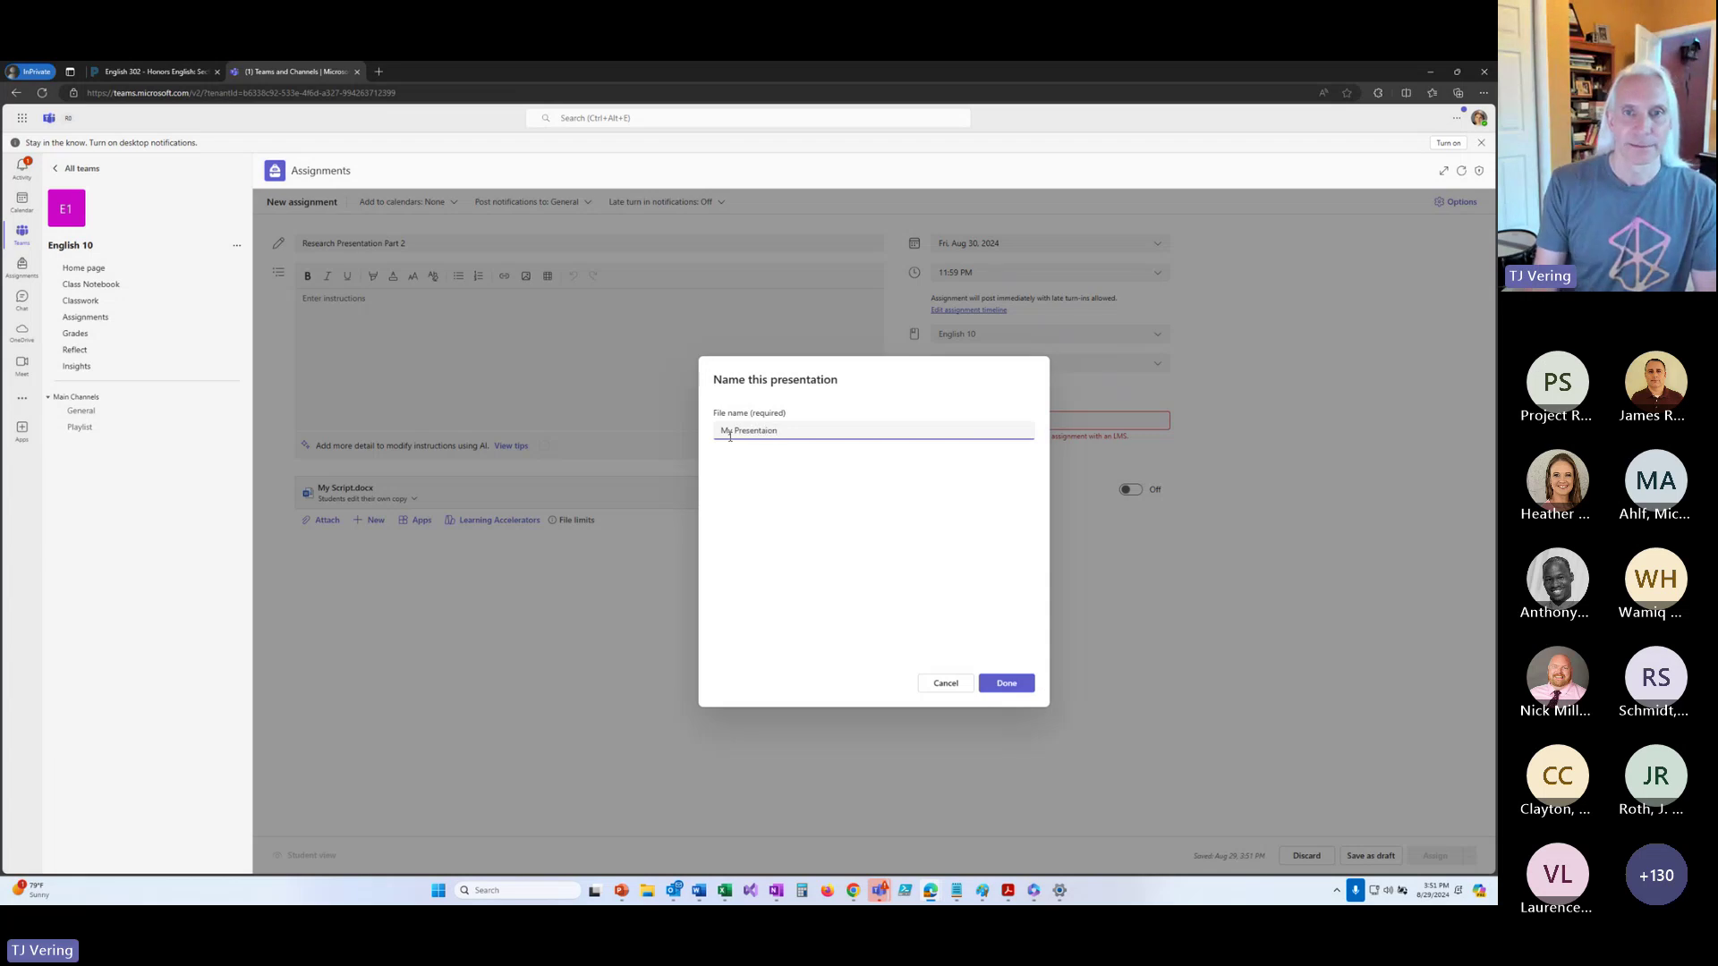
key(BackSpace)
key(BackSpace)
key(BackSpace)
key(BackSpace)
key(BackSpace)
text(tation)
click(1013, 686)
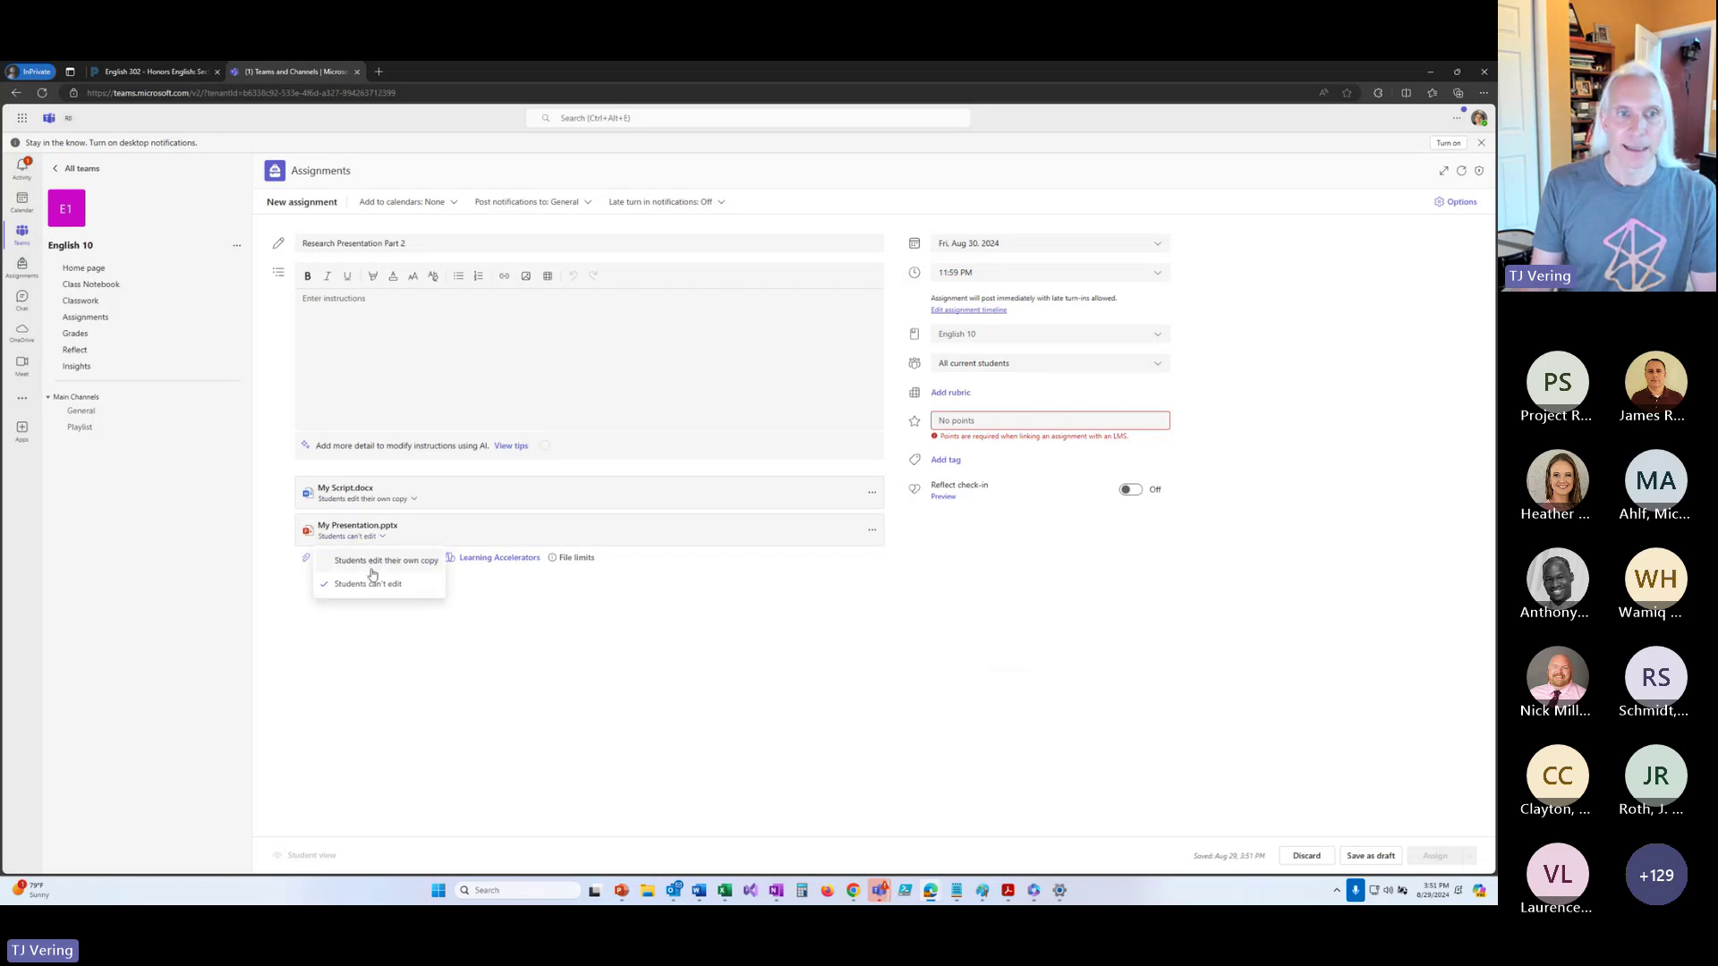
click(372, 570)
Add Speaker Progress from Learning Accelerators with all Speaker Coach feedback types selected.
click(500, 559)
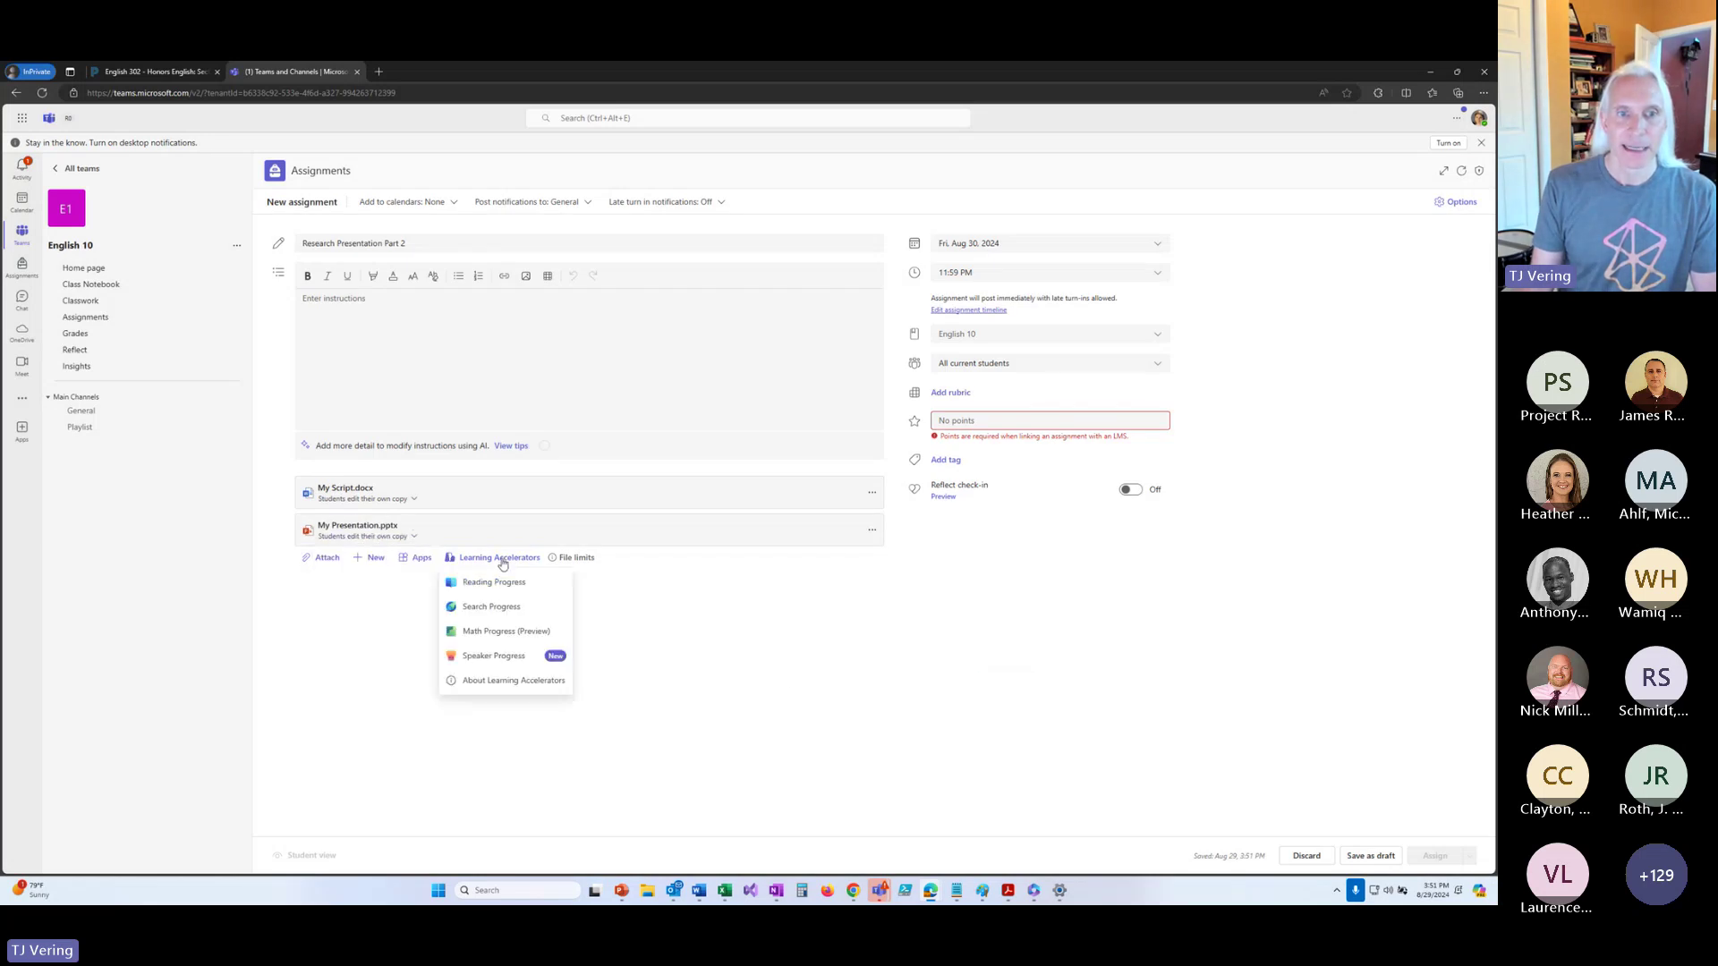
click(490, 658)
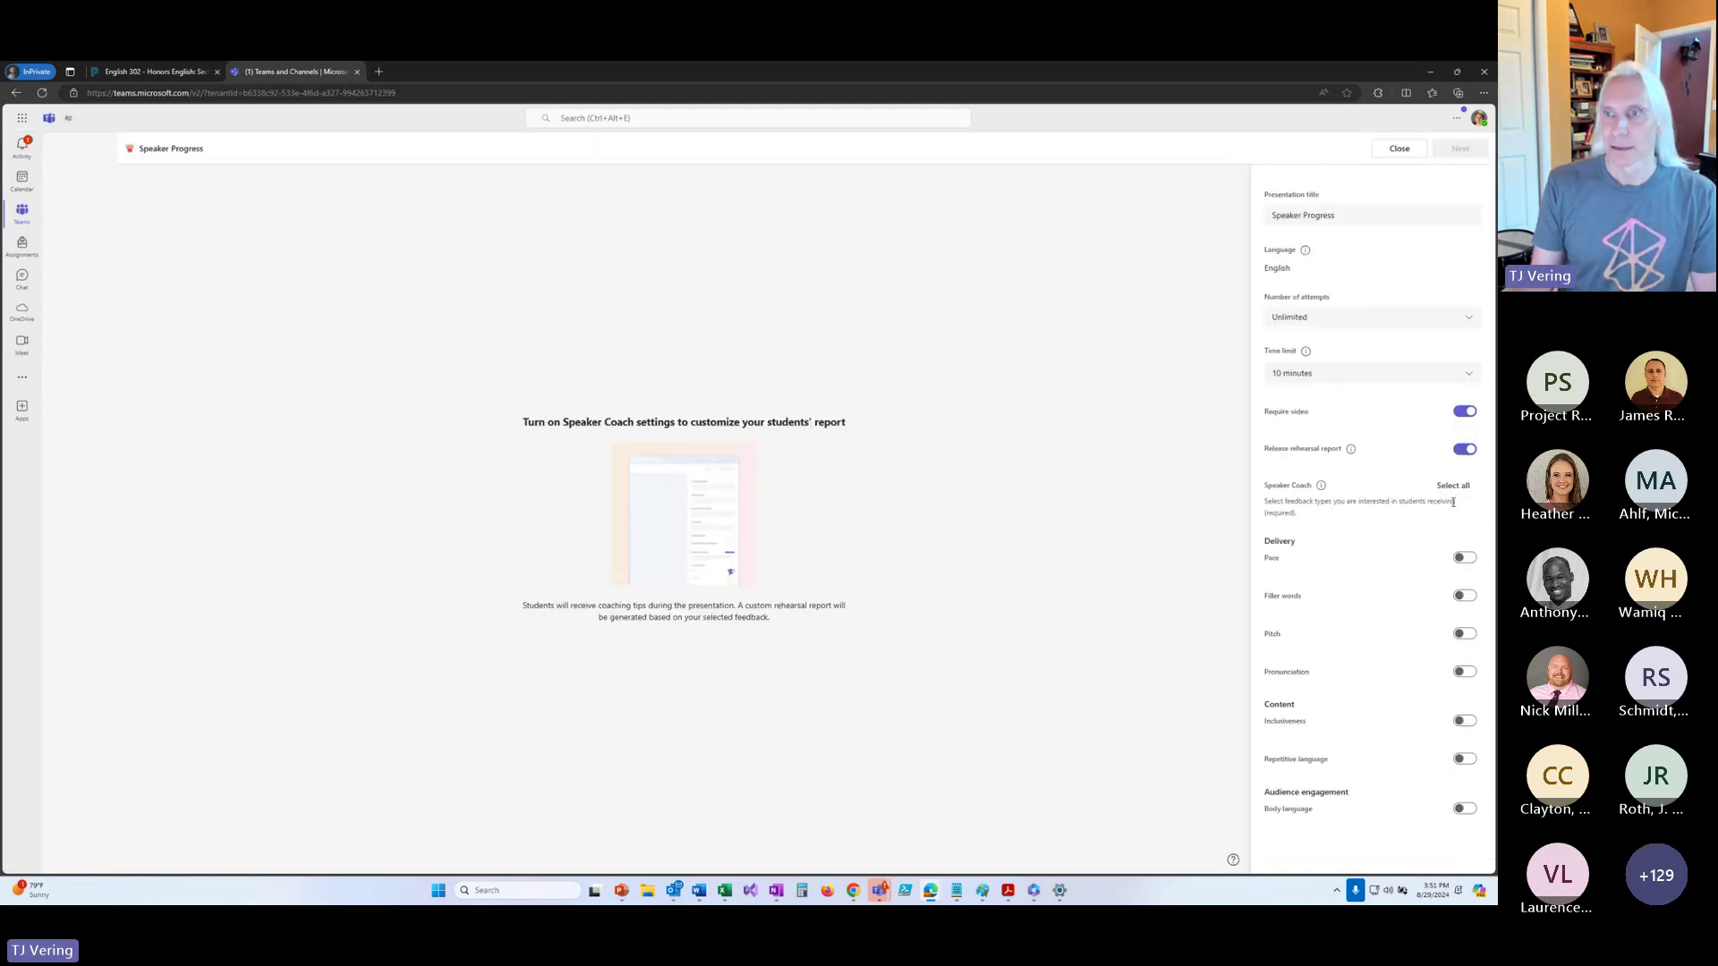
click(1451, 487)
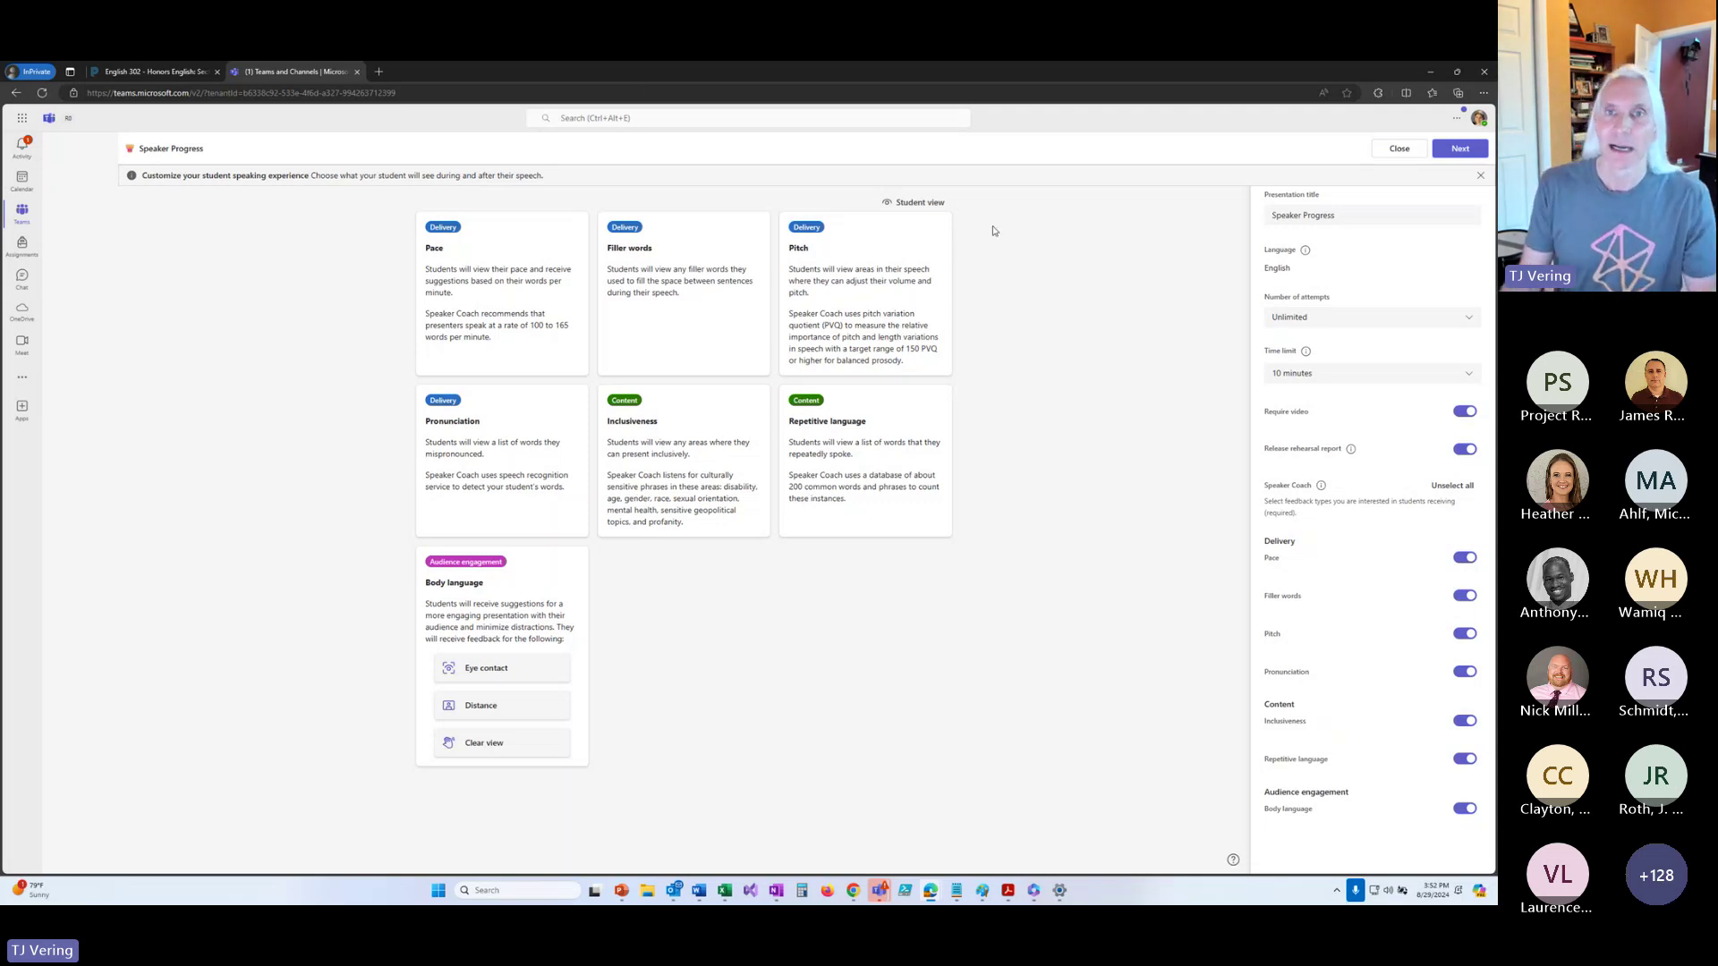
click(1451, 148)
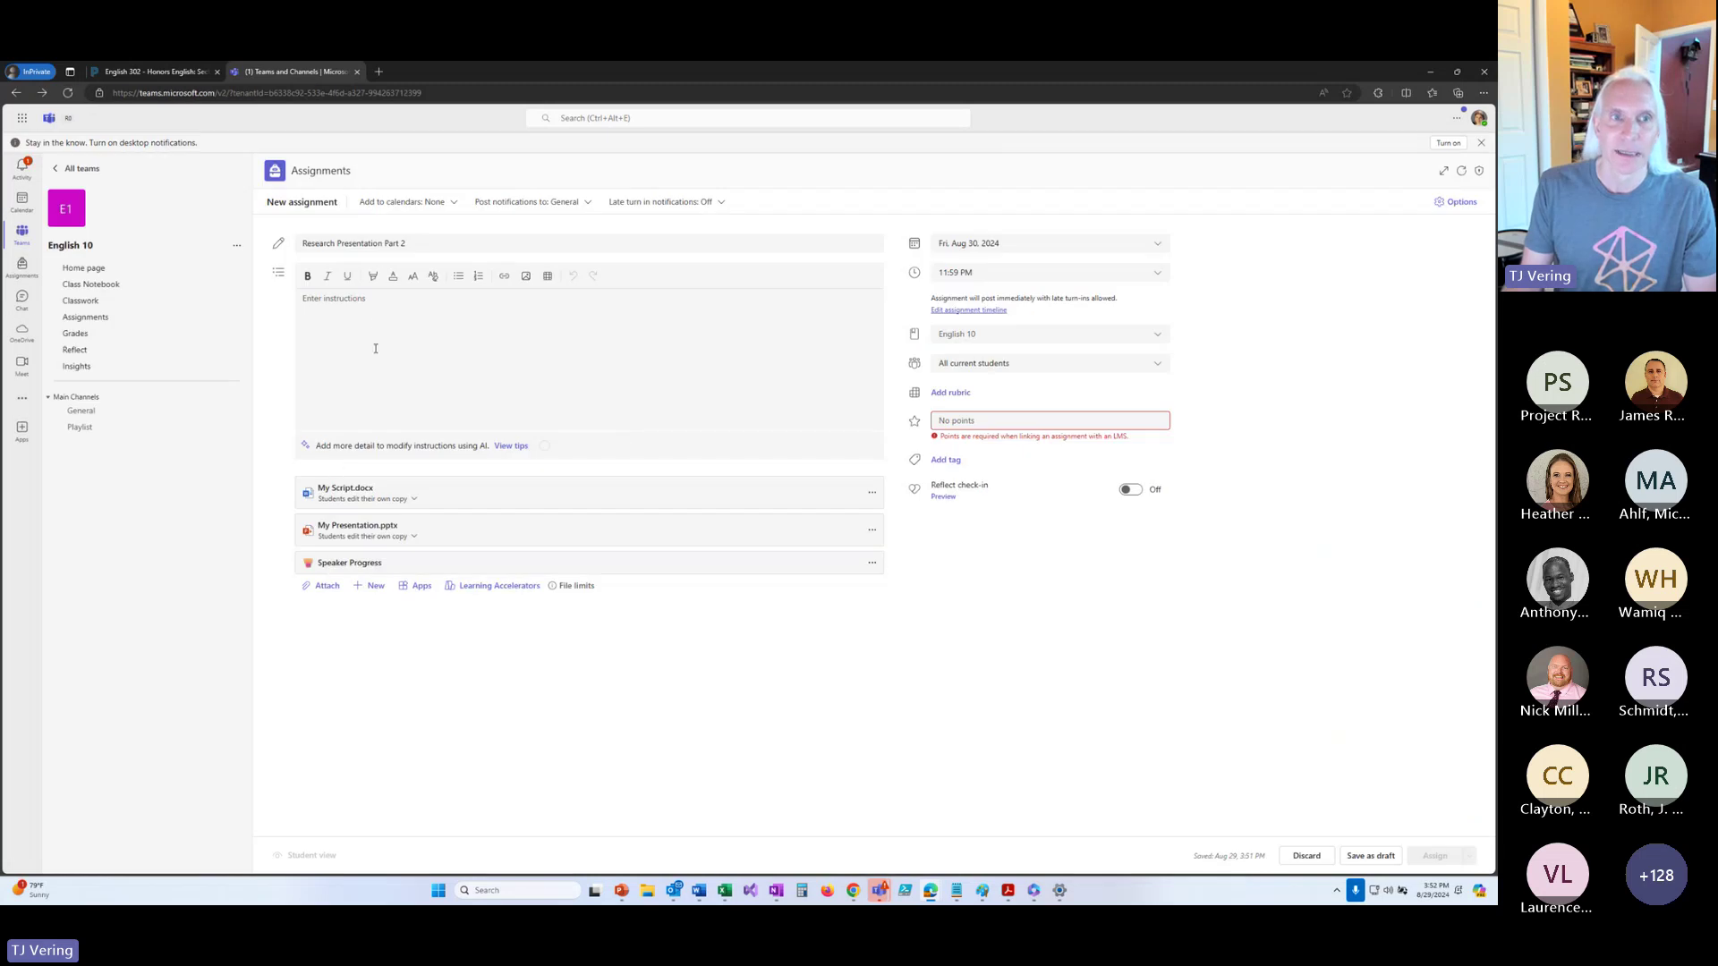
click(375, 322)
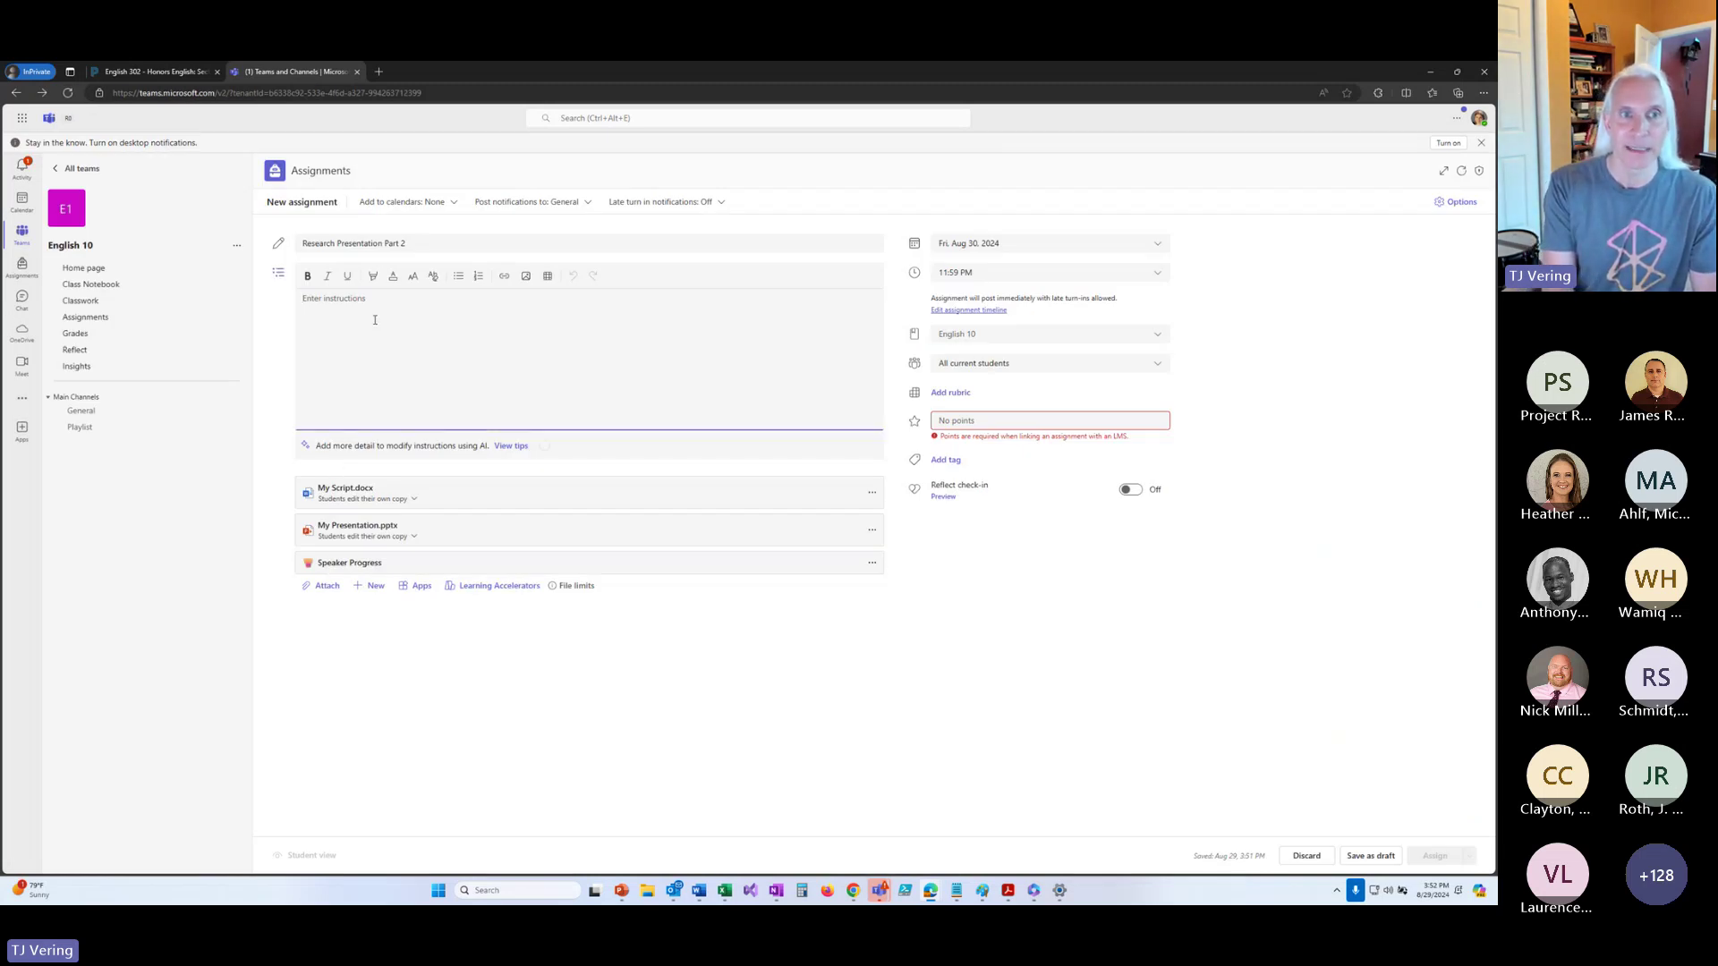
Type the instructions 'srite a script. create your deck, use' and reload the Assignments app after its error.
text(s)
text(rite a script. )
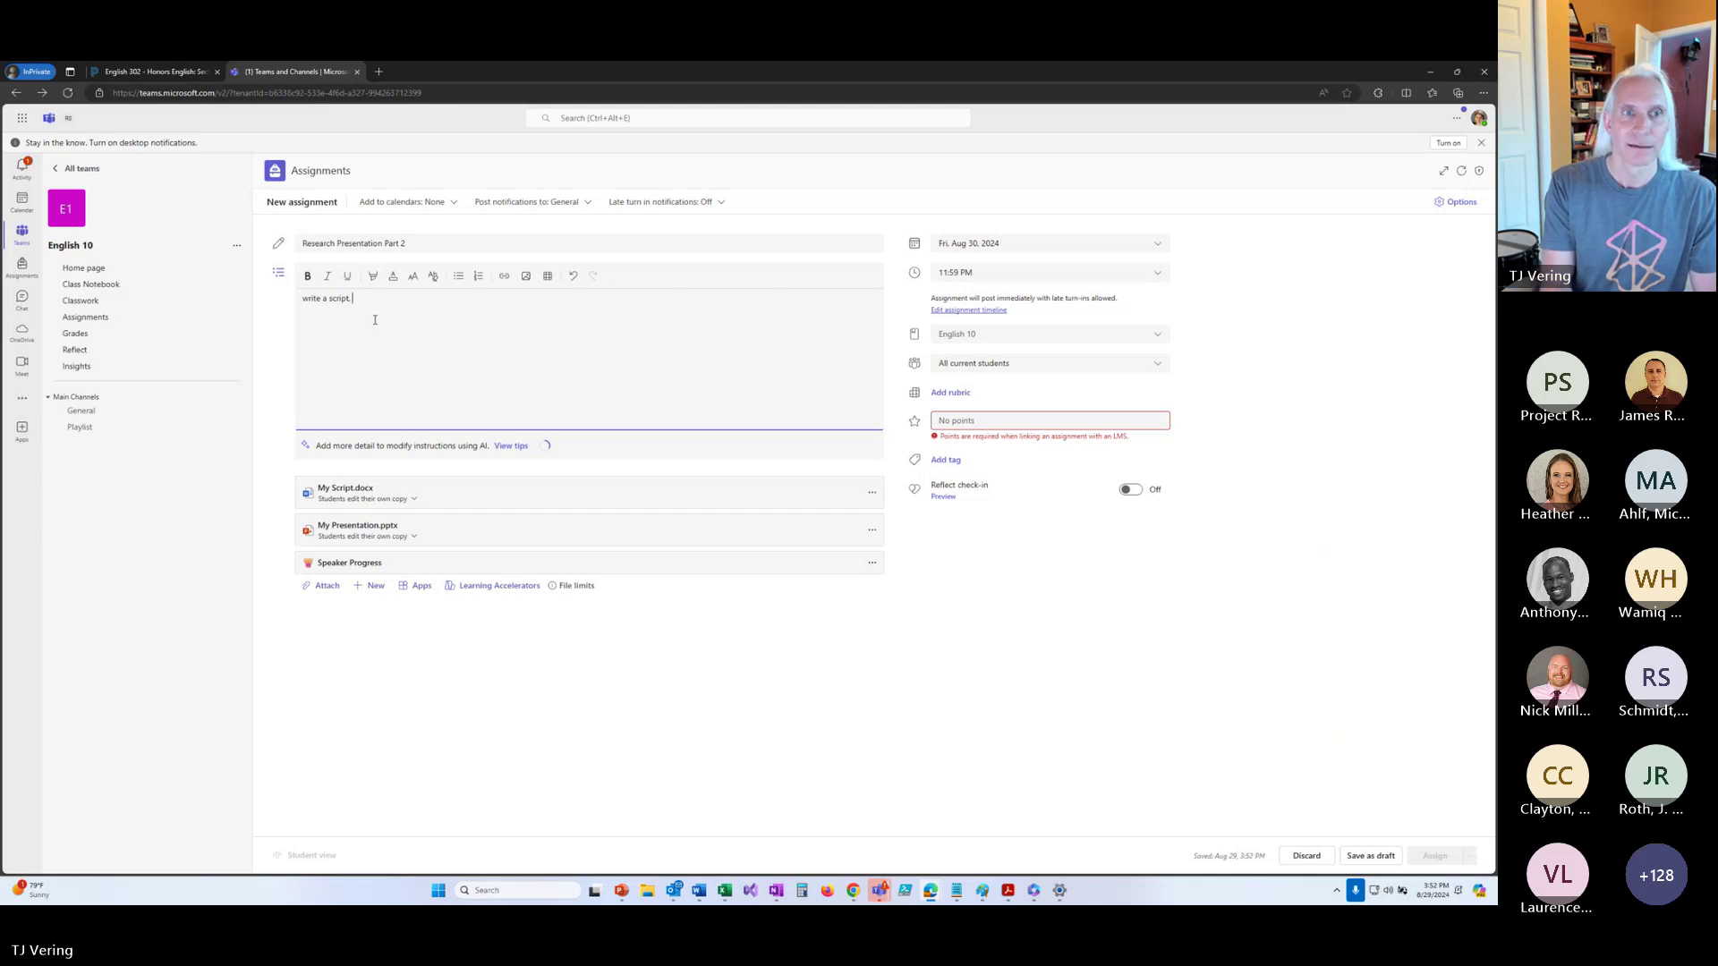
text(create your)
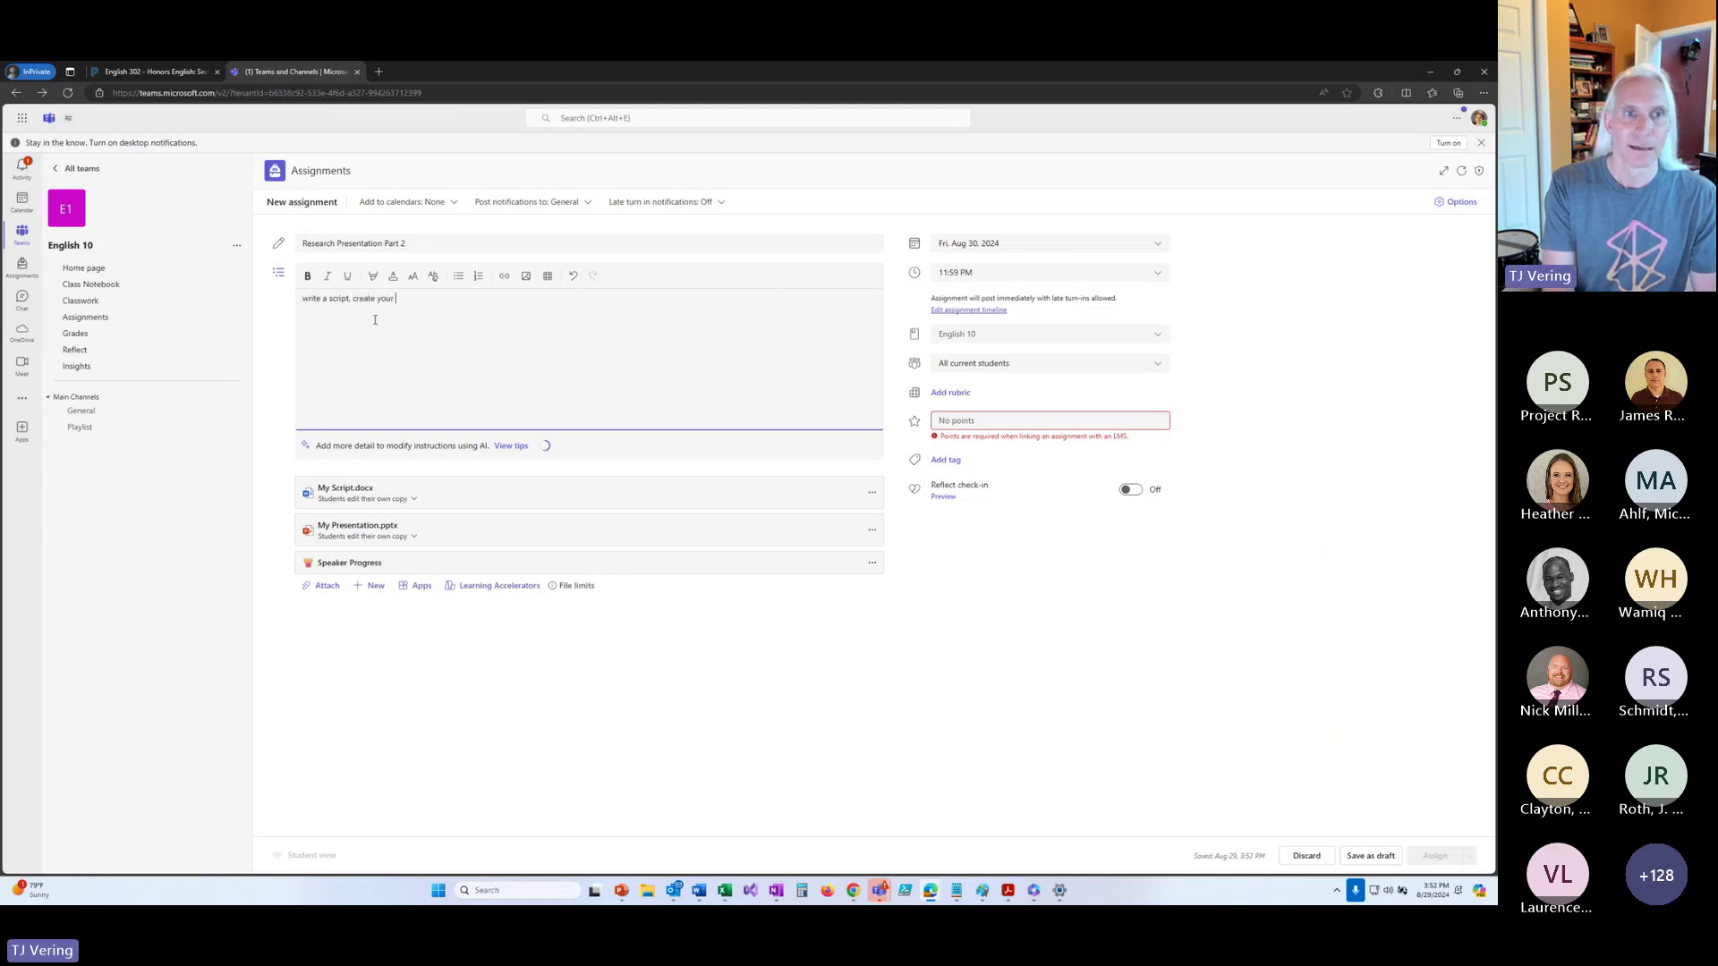
text( deck, use)
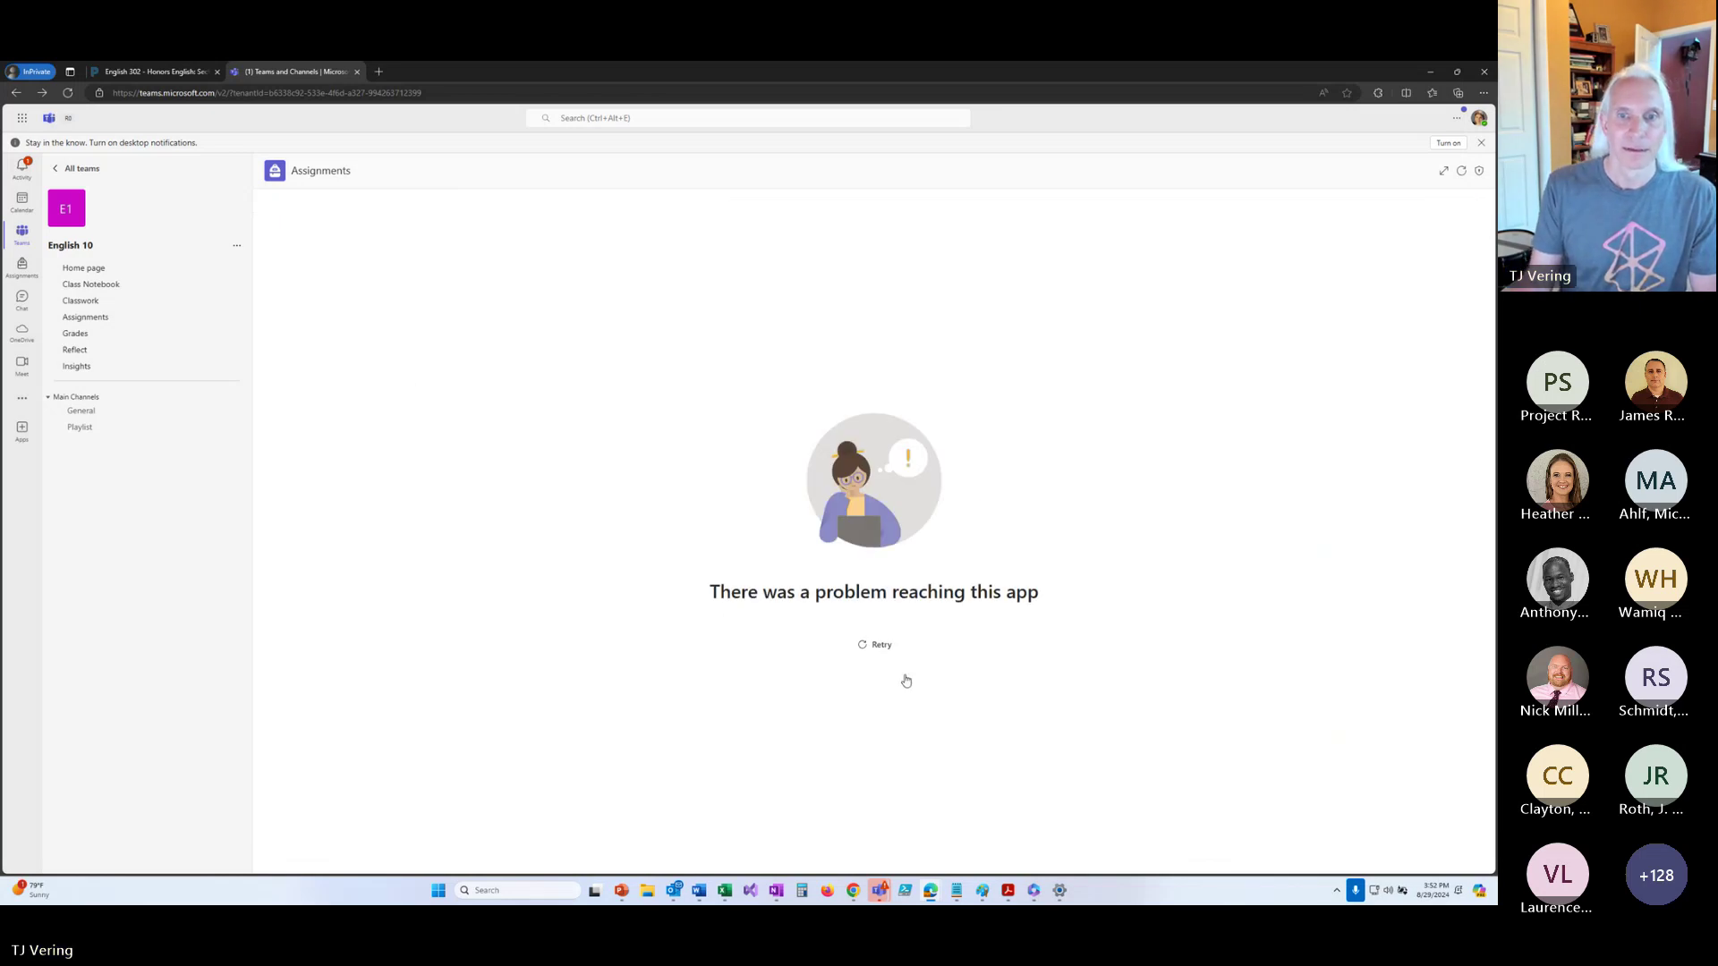
click(860, 646)
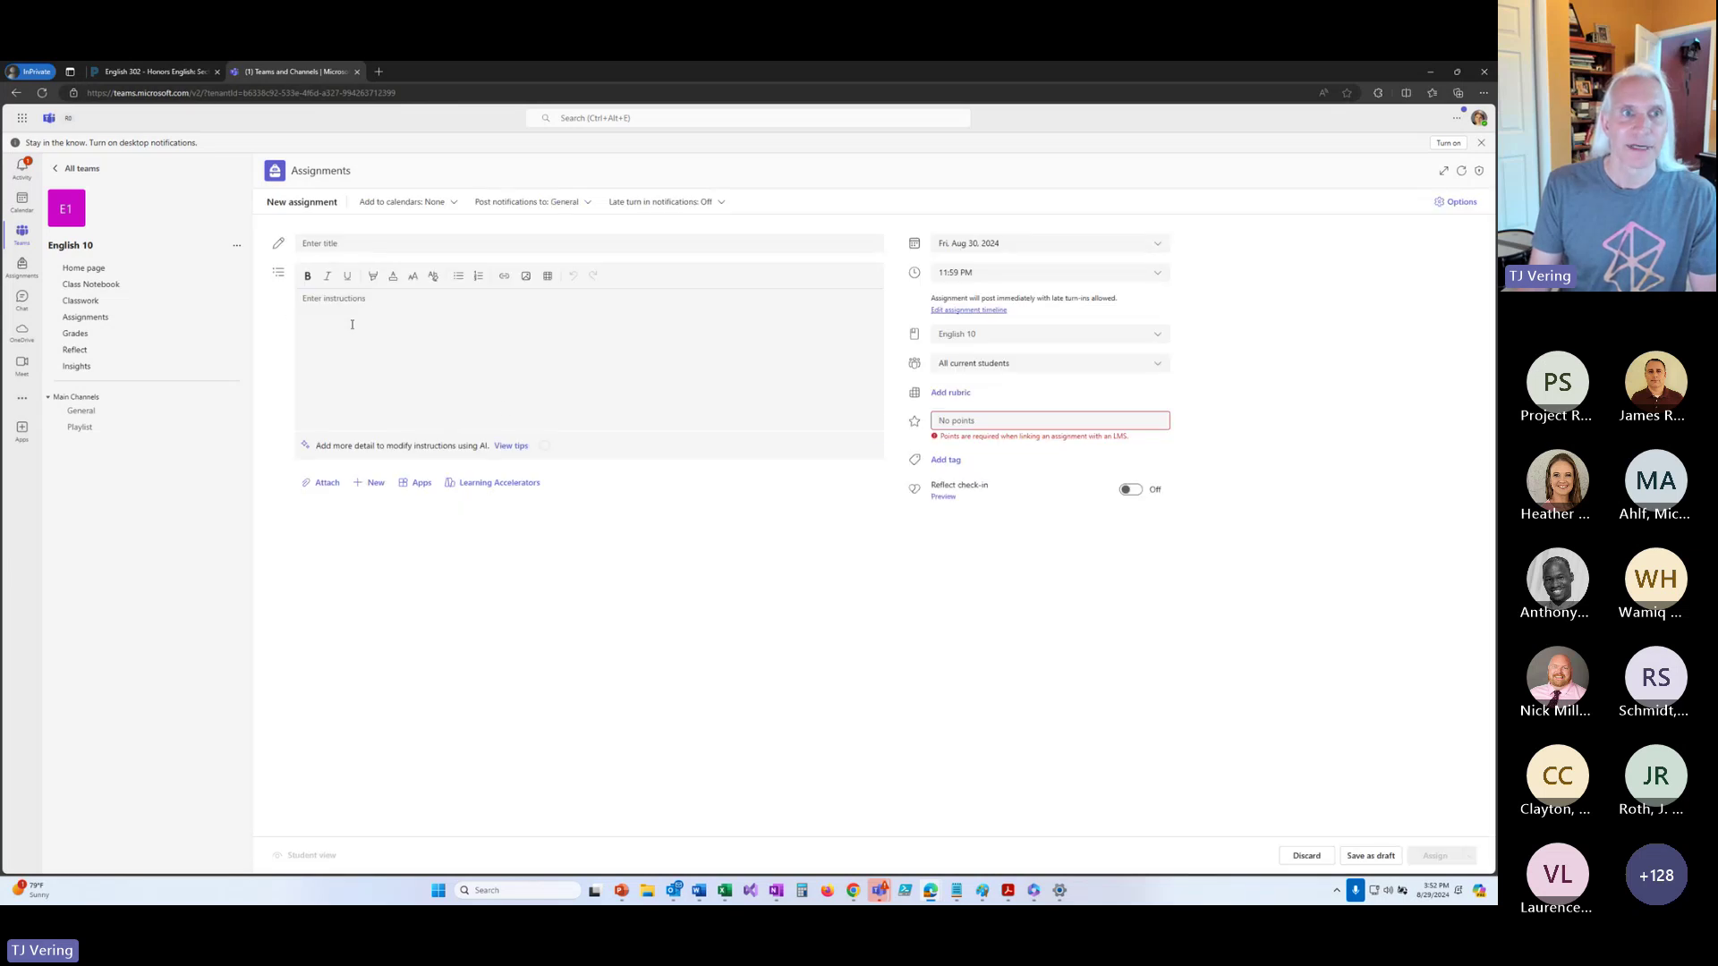
click(352, 324)
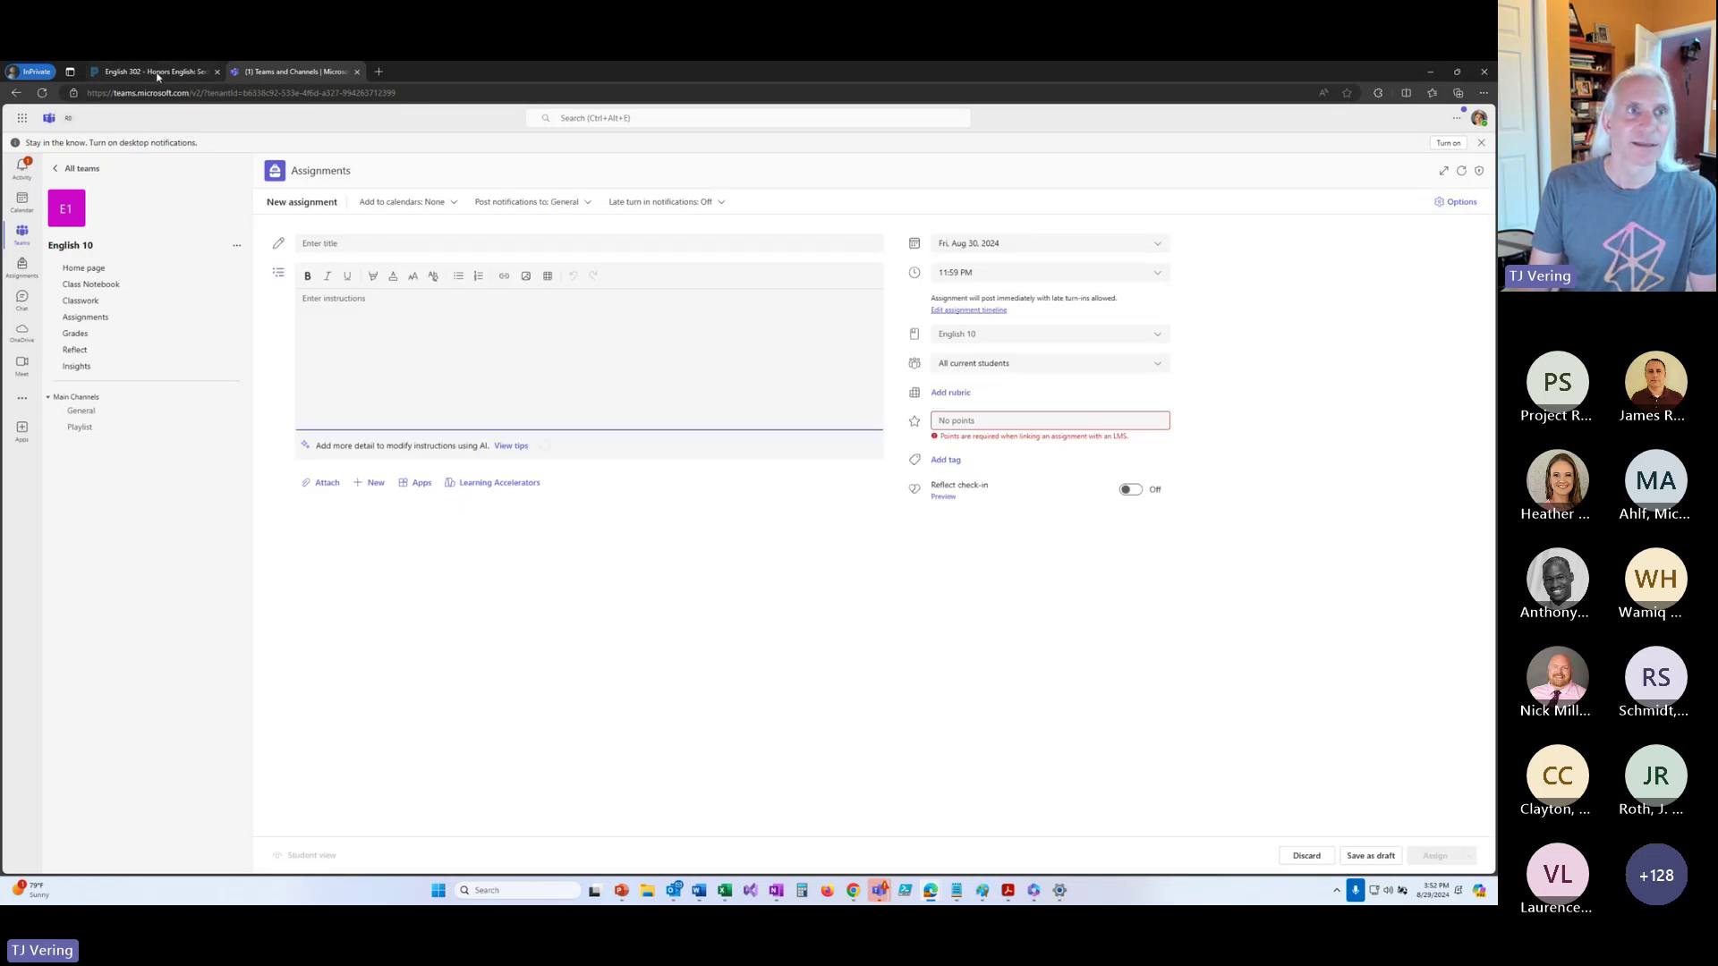
Return to Schoology, refresh the linked Teams assignments, and close the Add Materials dialog.
click(157, 73)
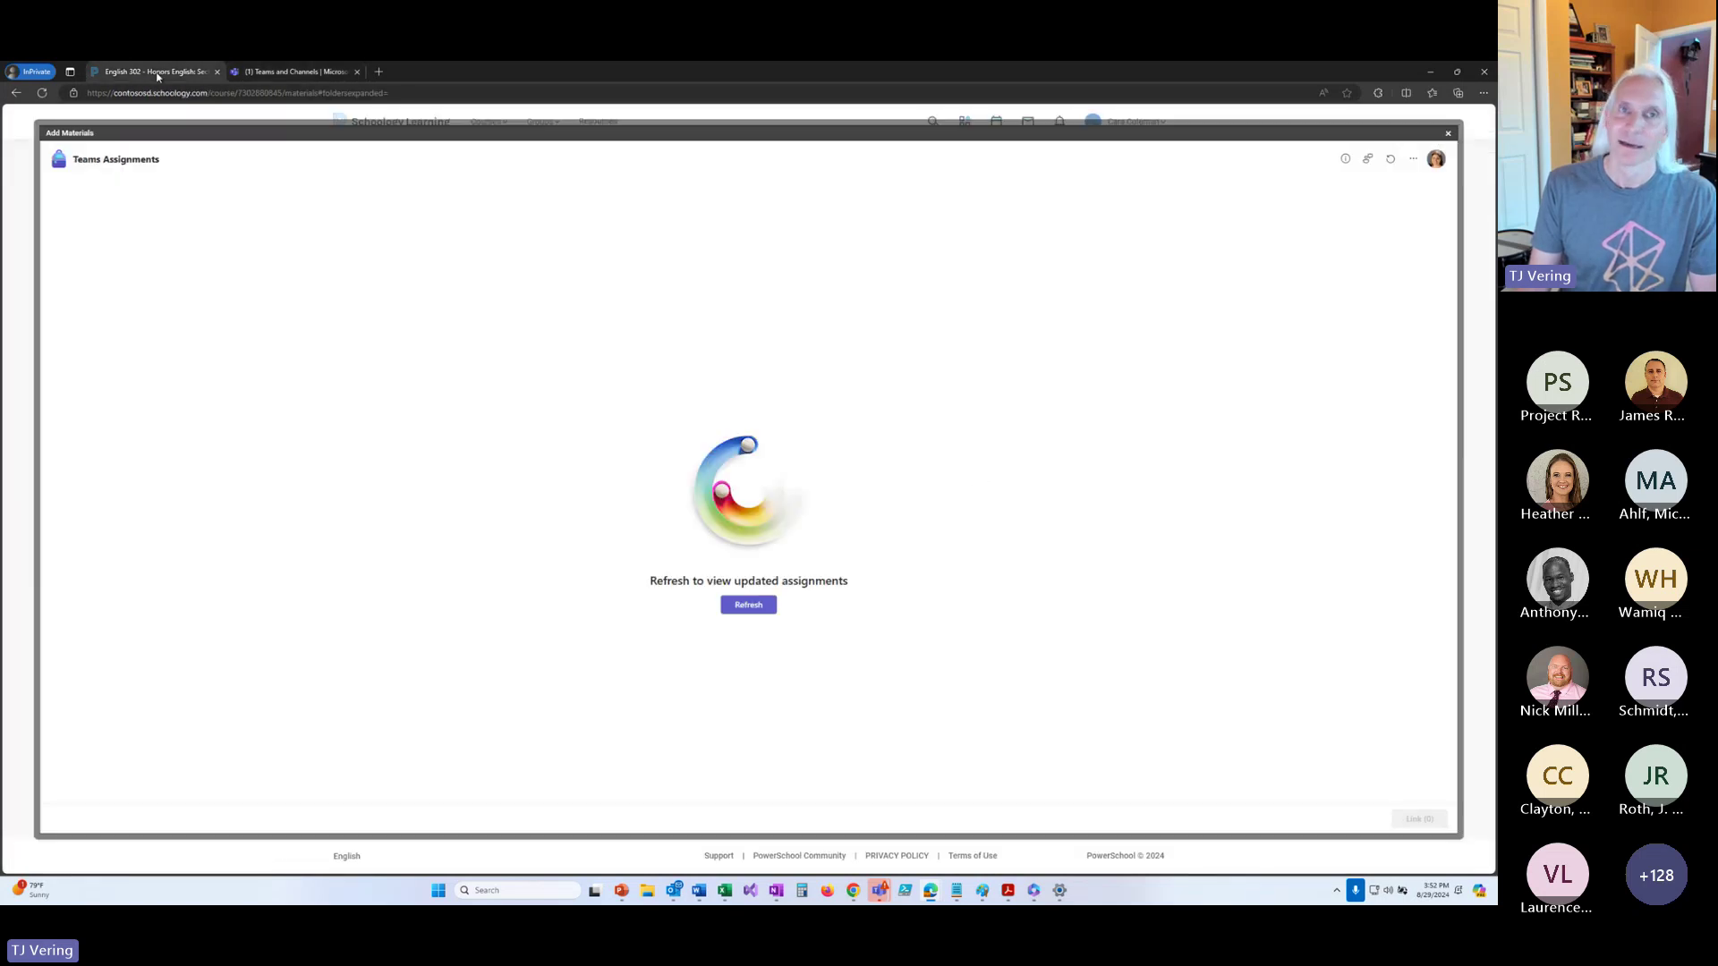
click(753, 605)
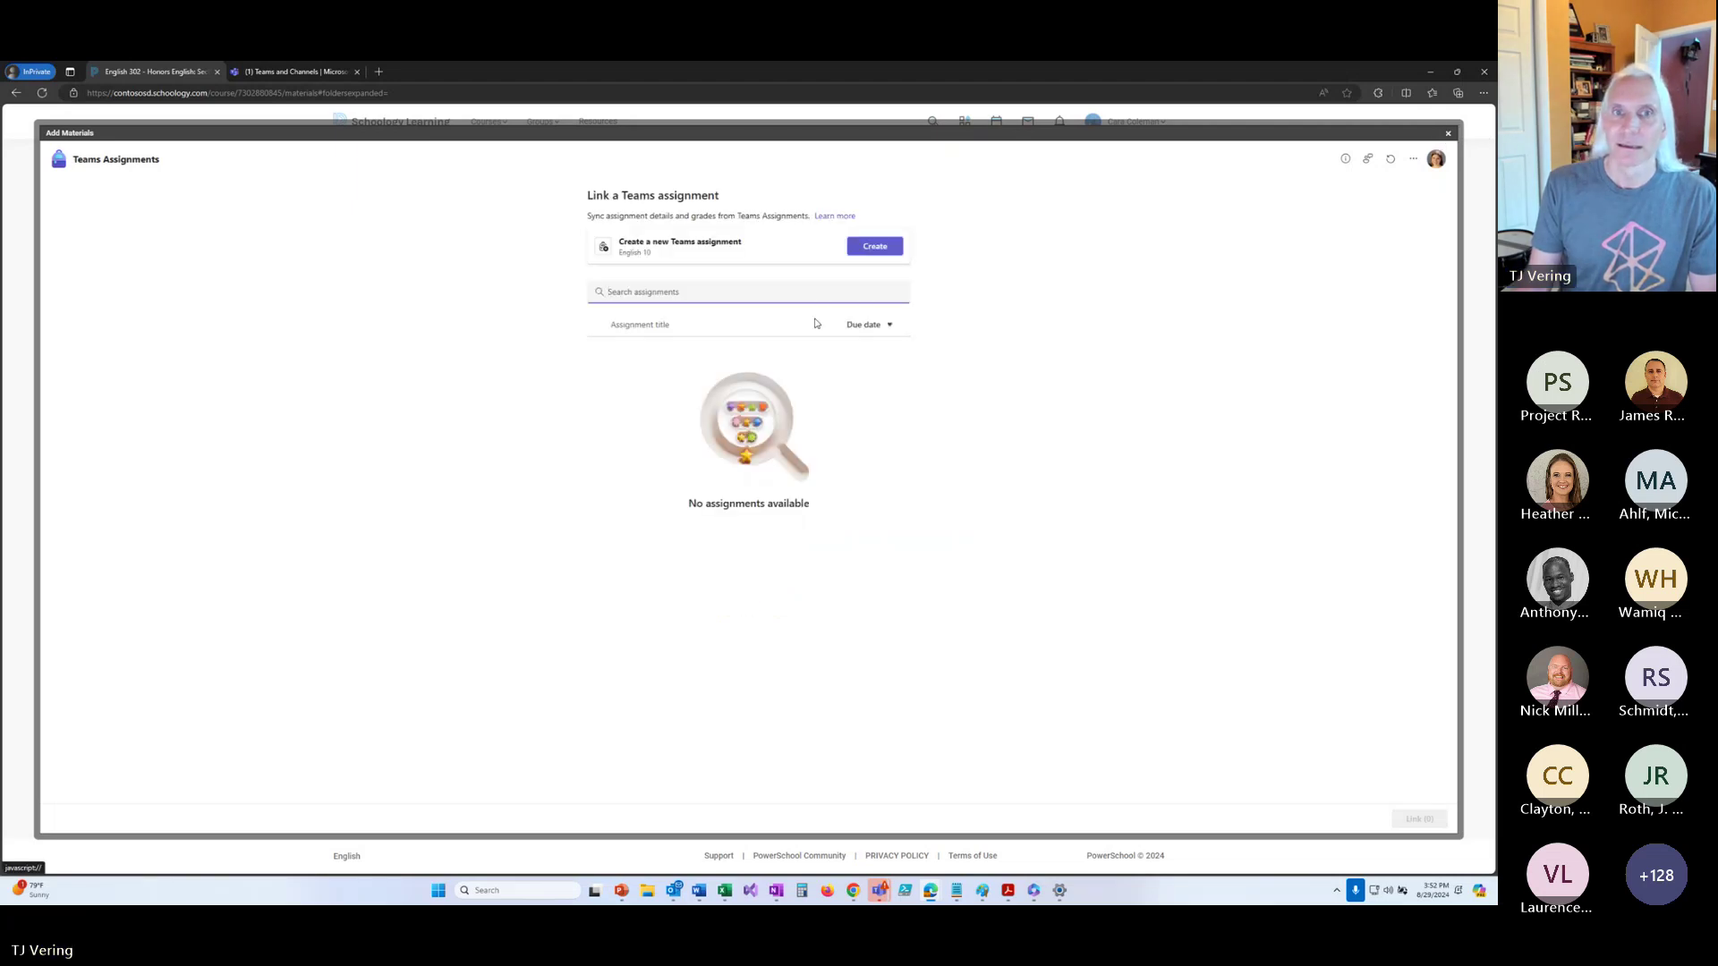
click(1450, 134)
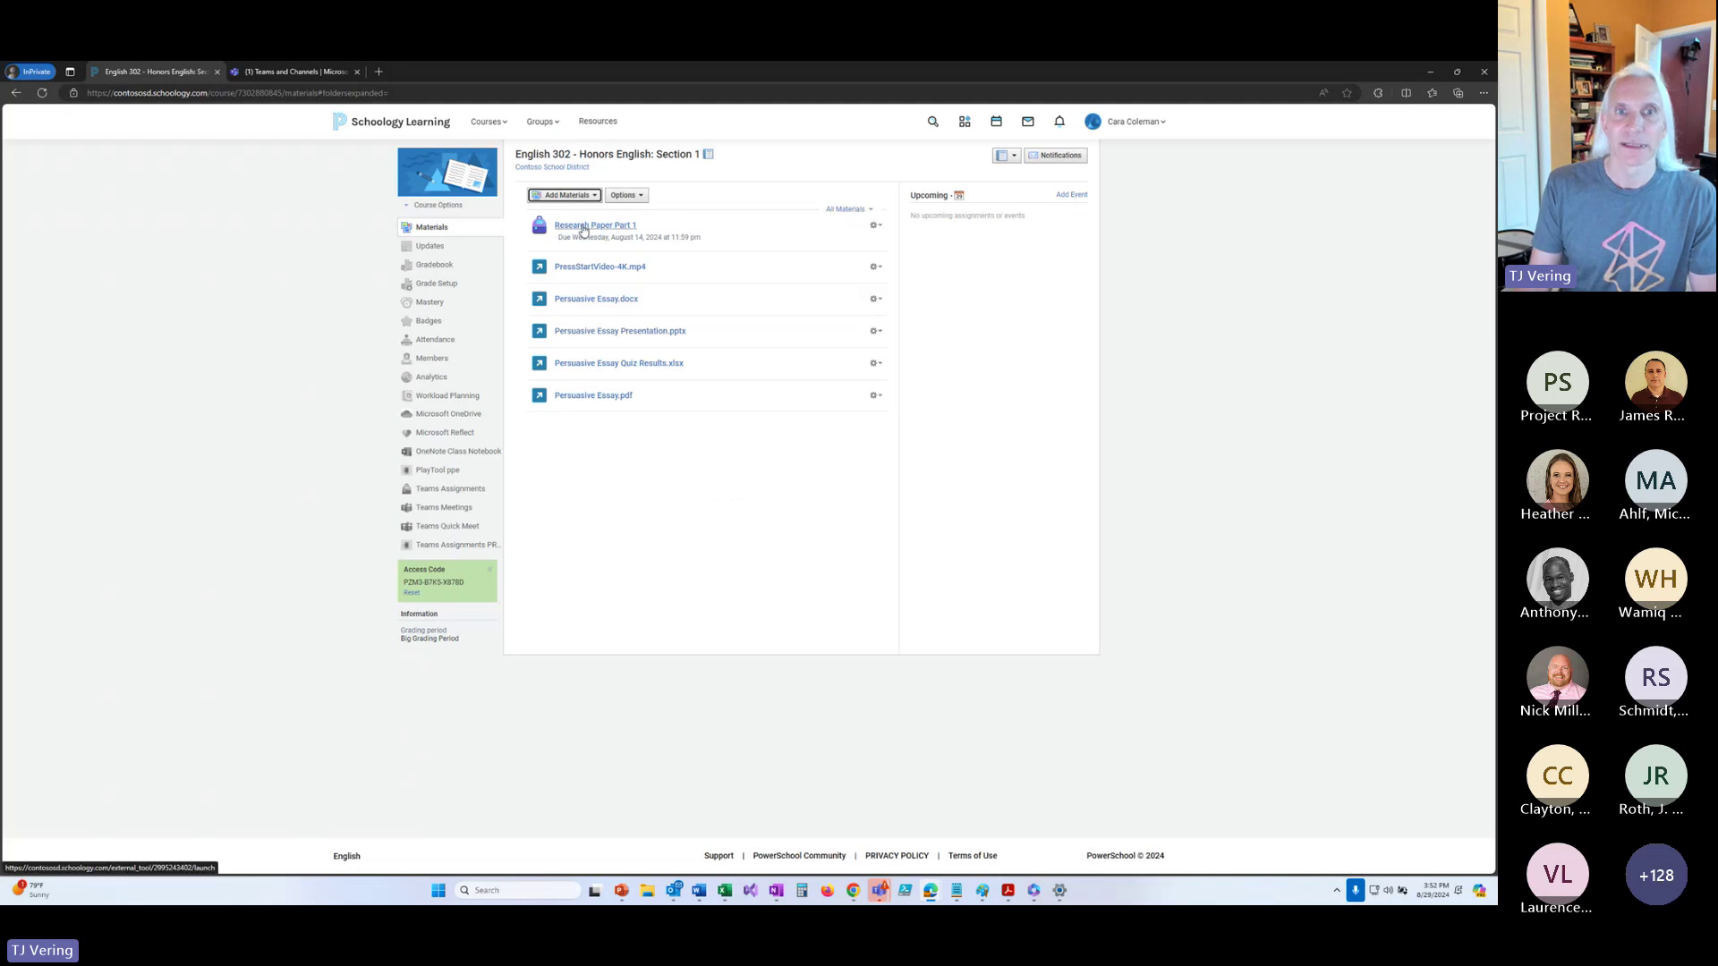
Open Research Paper Part 1 and review its instructions and reference materials.
click(584, 226)
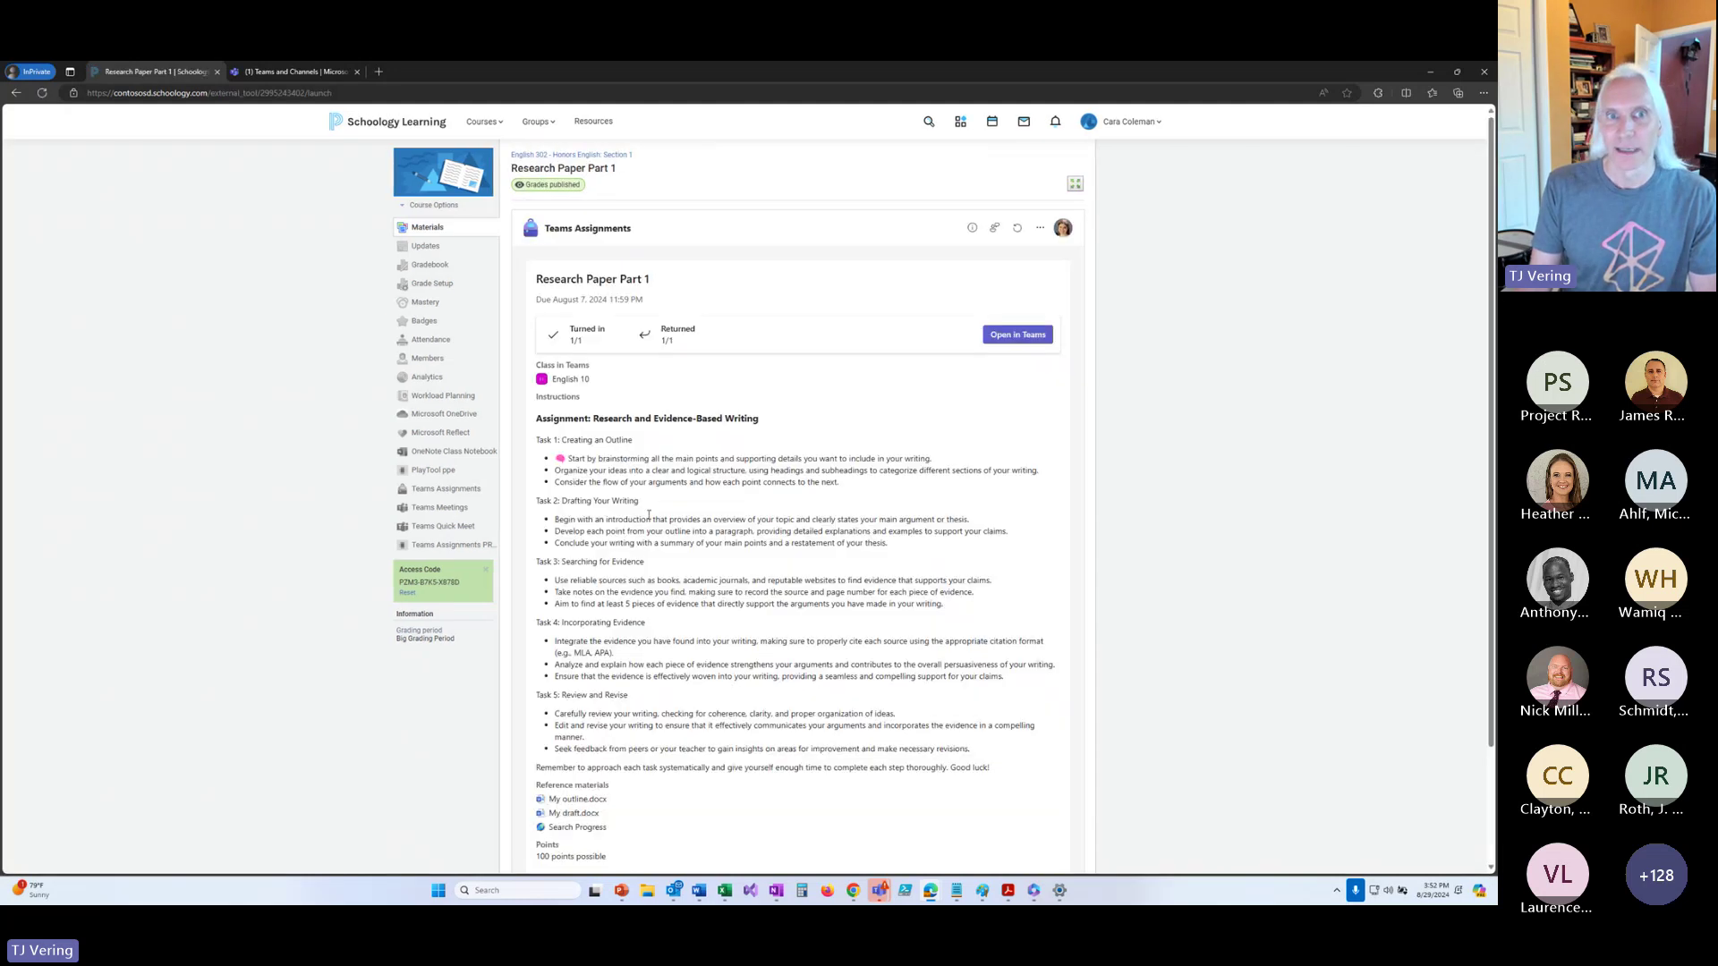
scroll(627, 609, down, 2)
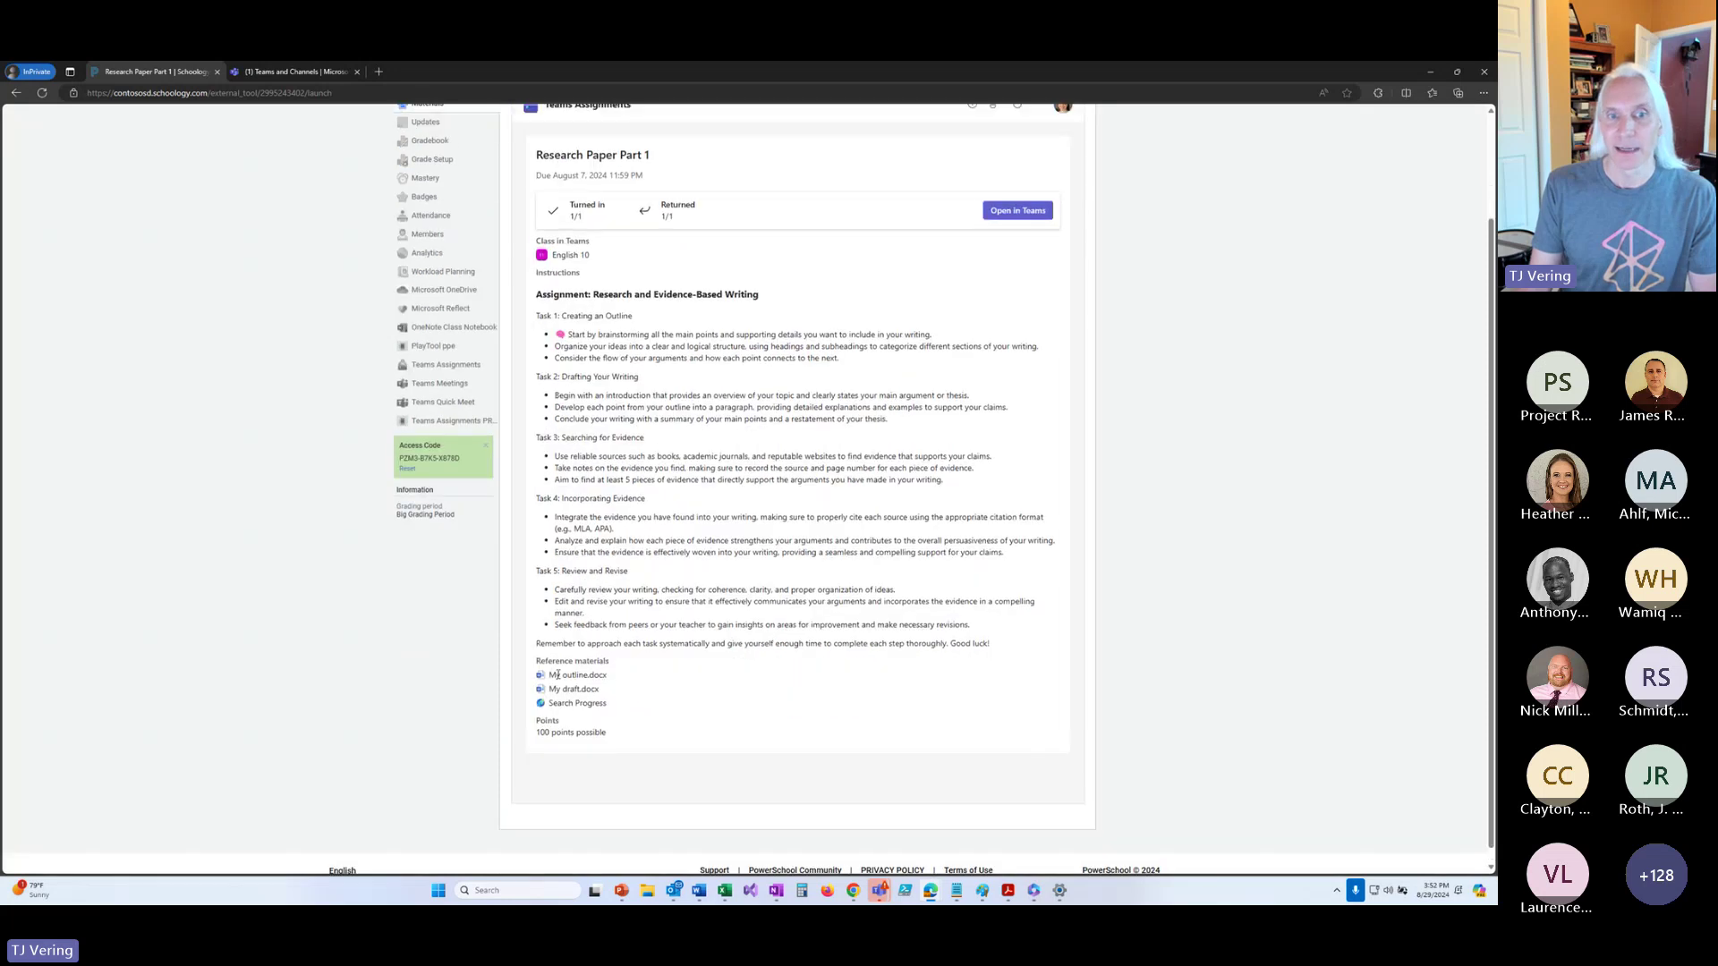
drag(550, 684, 621, 713)
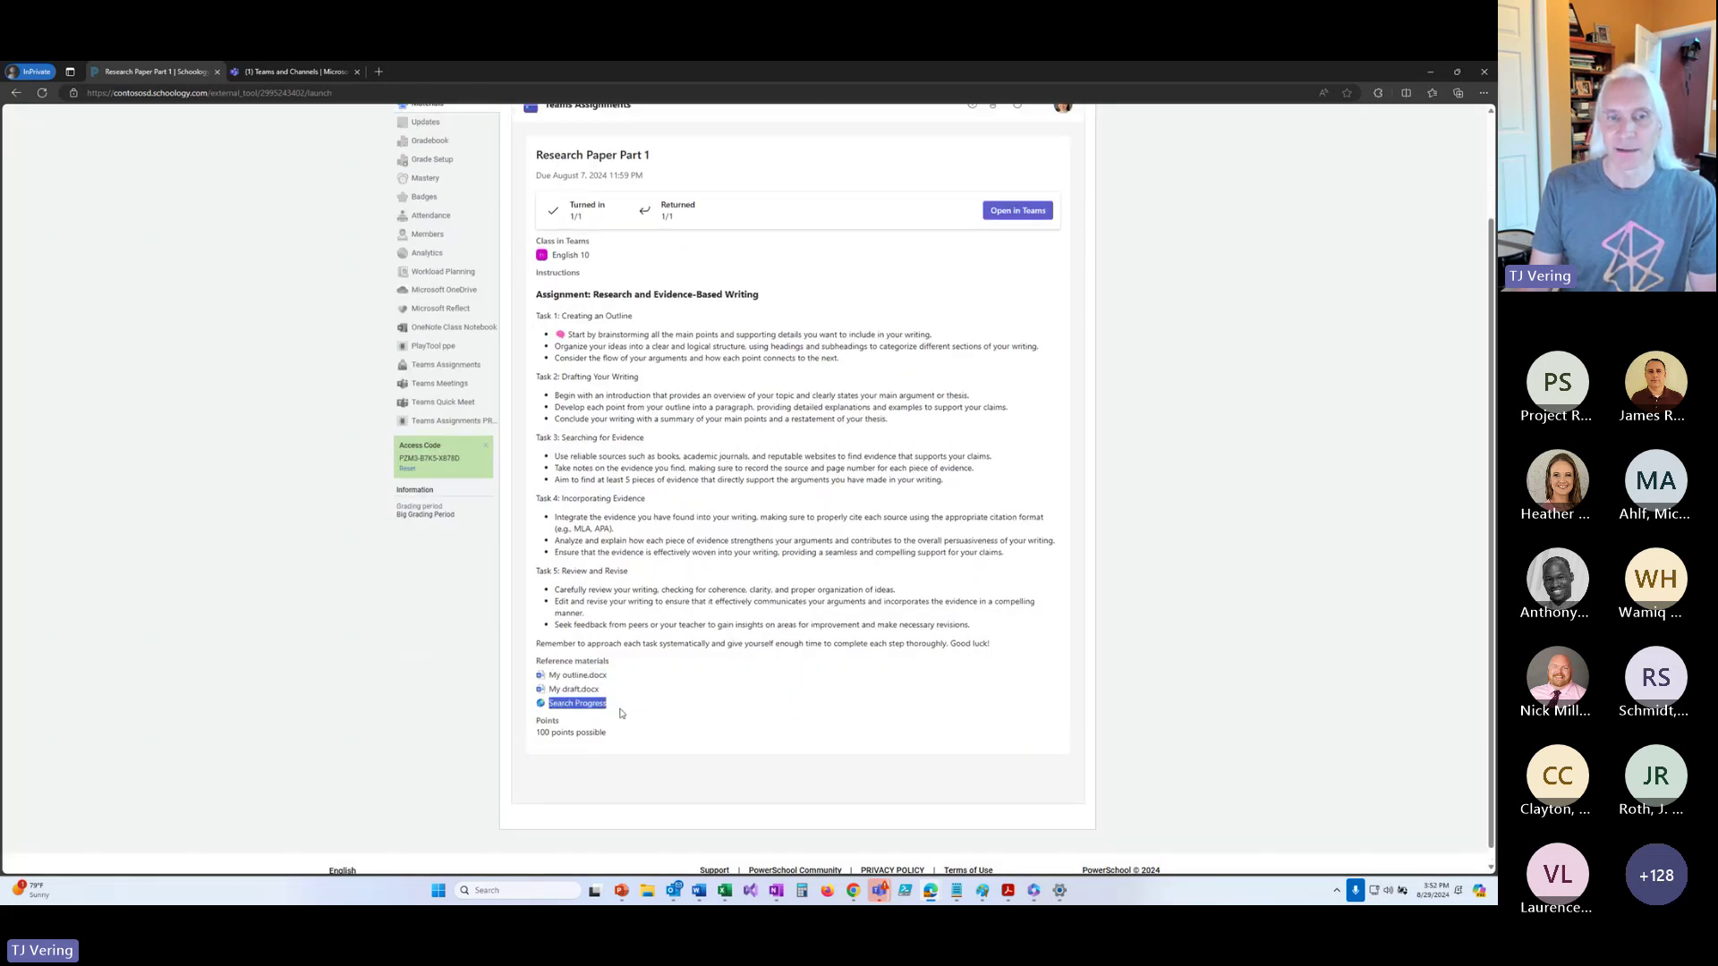
click(622, 713)
scroll(624, 720, up, 2)
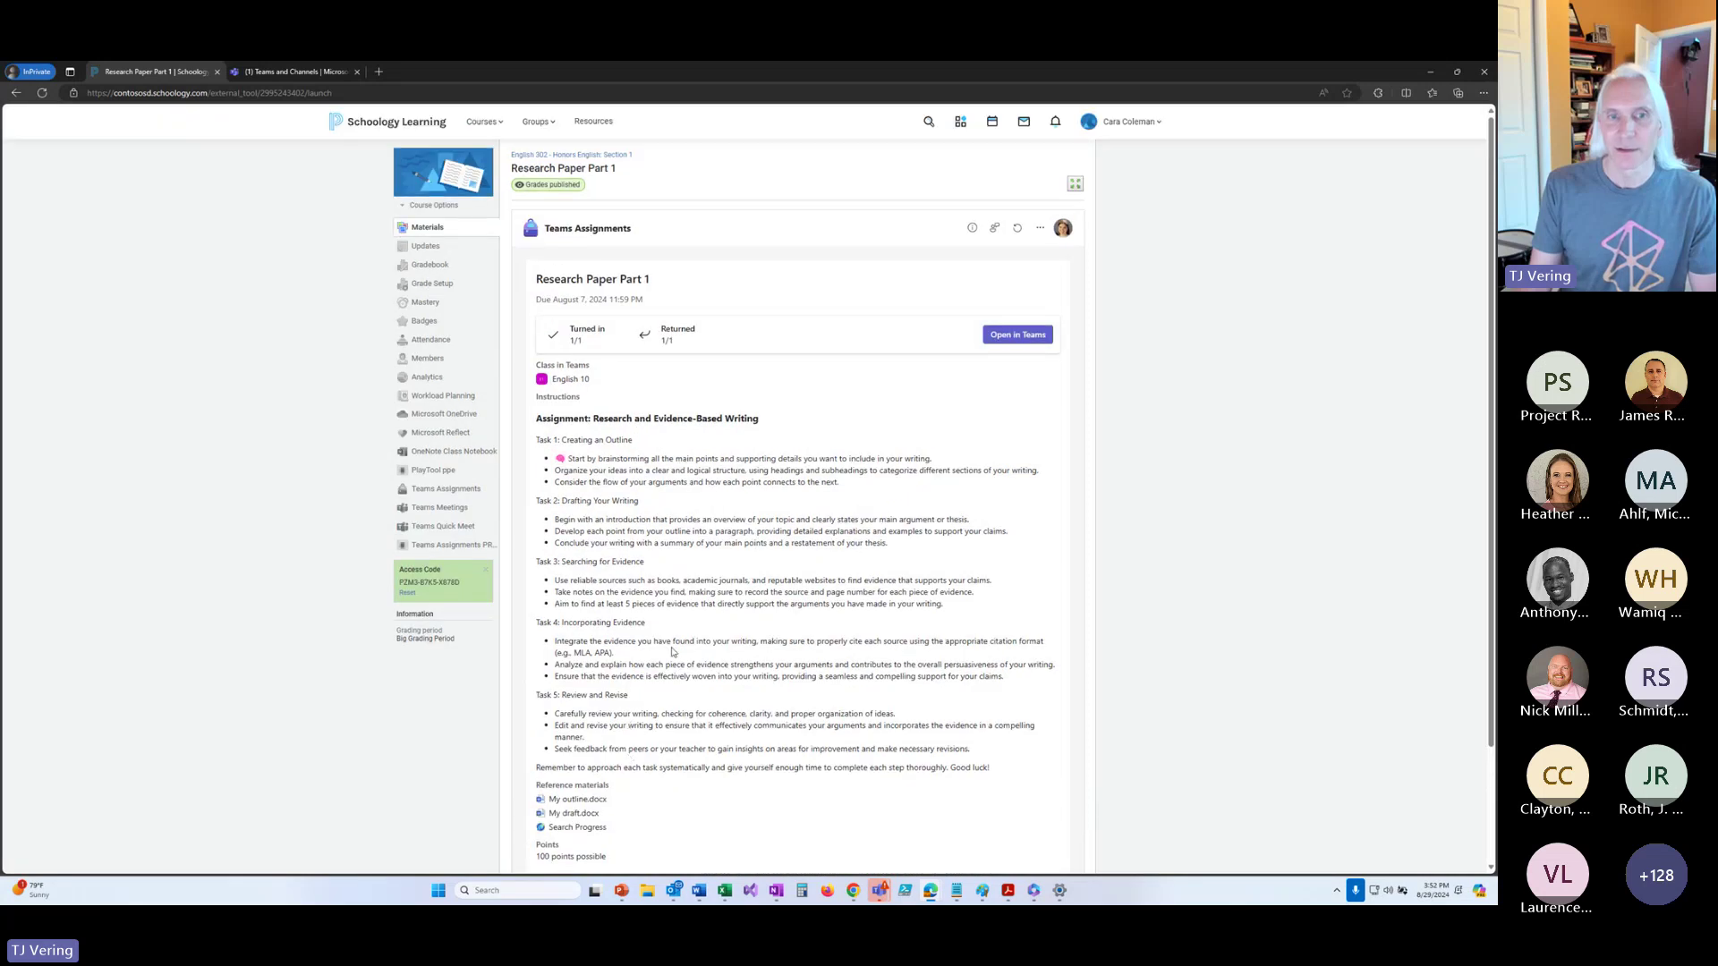
scroll(654, 680, down, 1)
scroll(667, 658, up, 1)
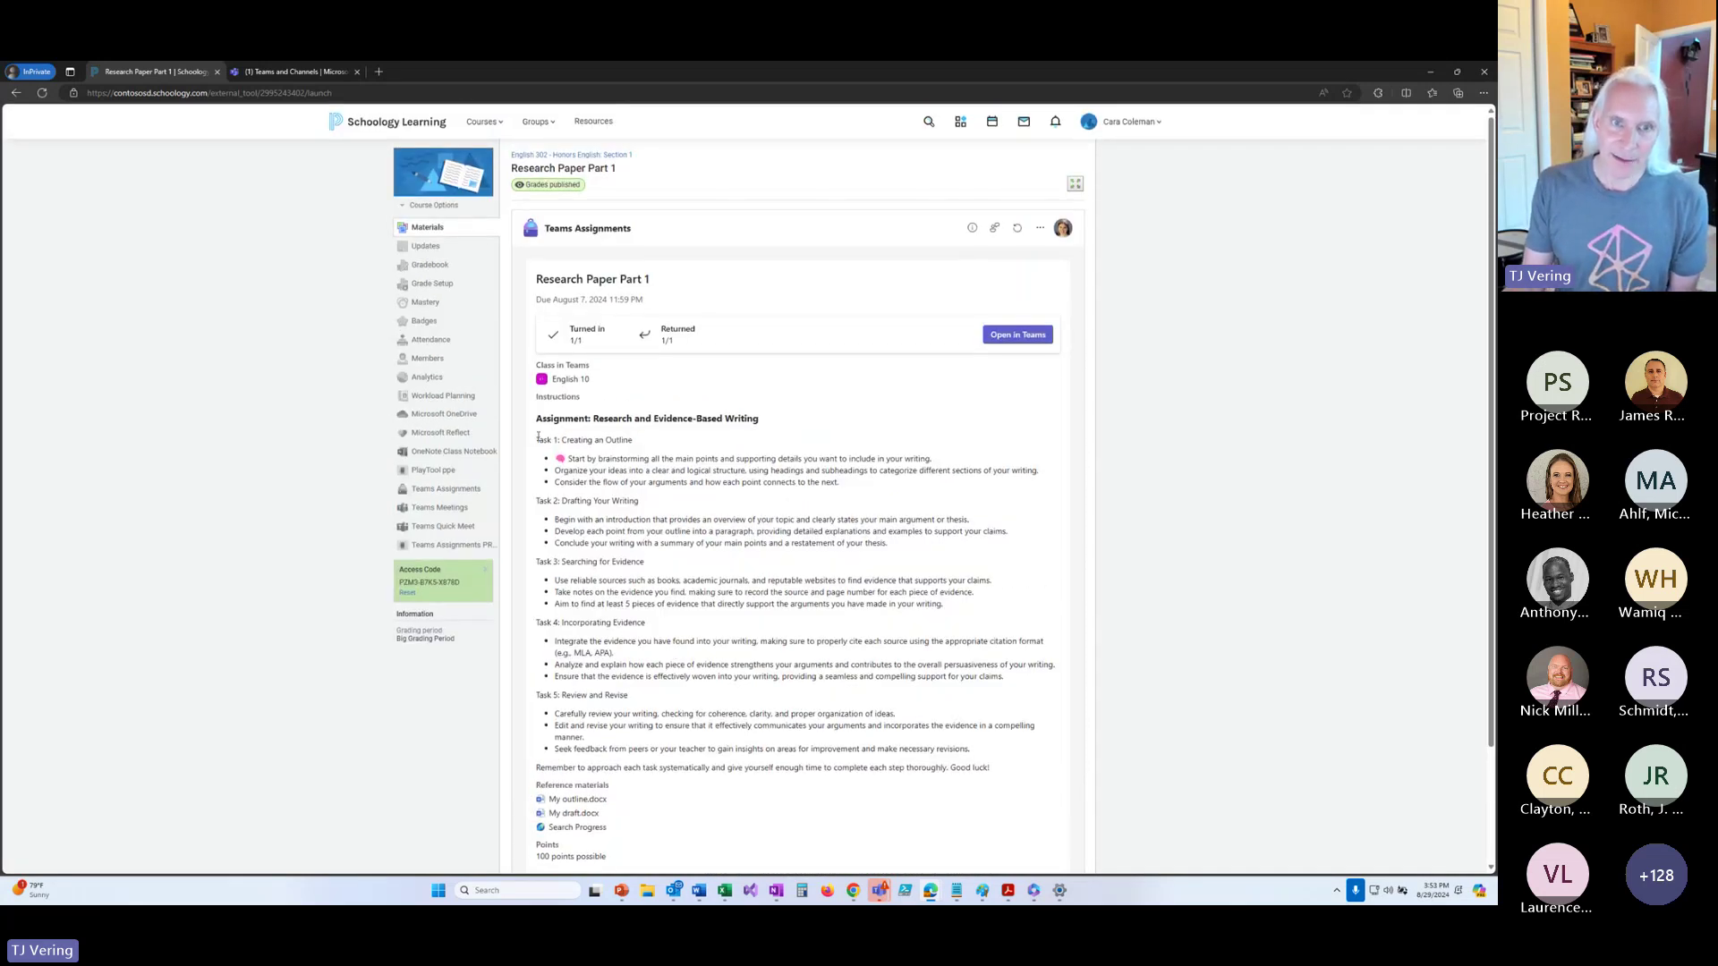
mouse_move(536, 420)
mouse_down()
mouse_move(949, 605)
mouse_move(975, 751)
mouse_move(734, 785)
mouse_move(728, 752)
mouse_move(727, 768)
mouse_move(998, 771)
mouse_move(865, 750)
mouse_move(555, 458)
mouse_move(537, 420)
mouse_up()
click(1001, 774)
click(535, 449)
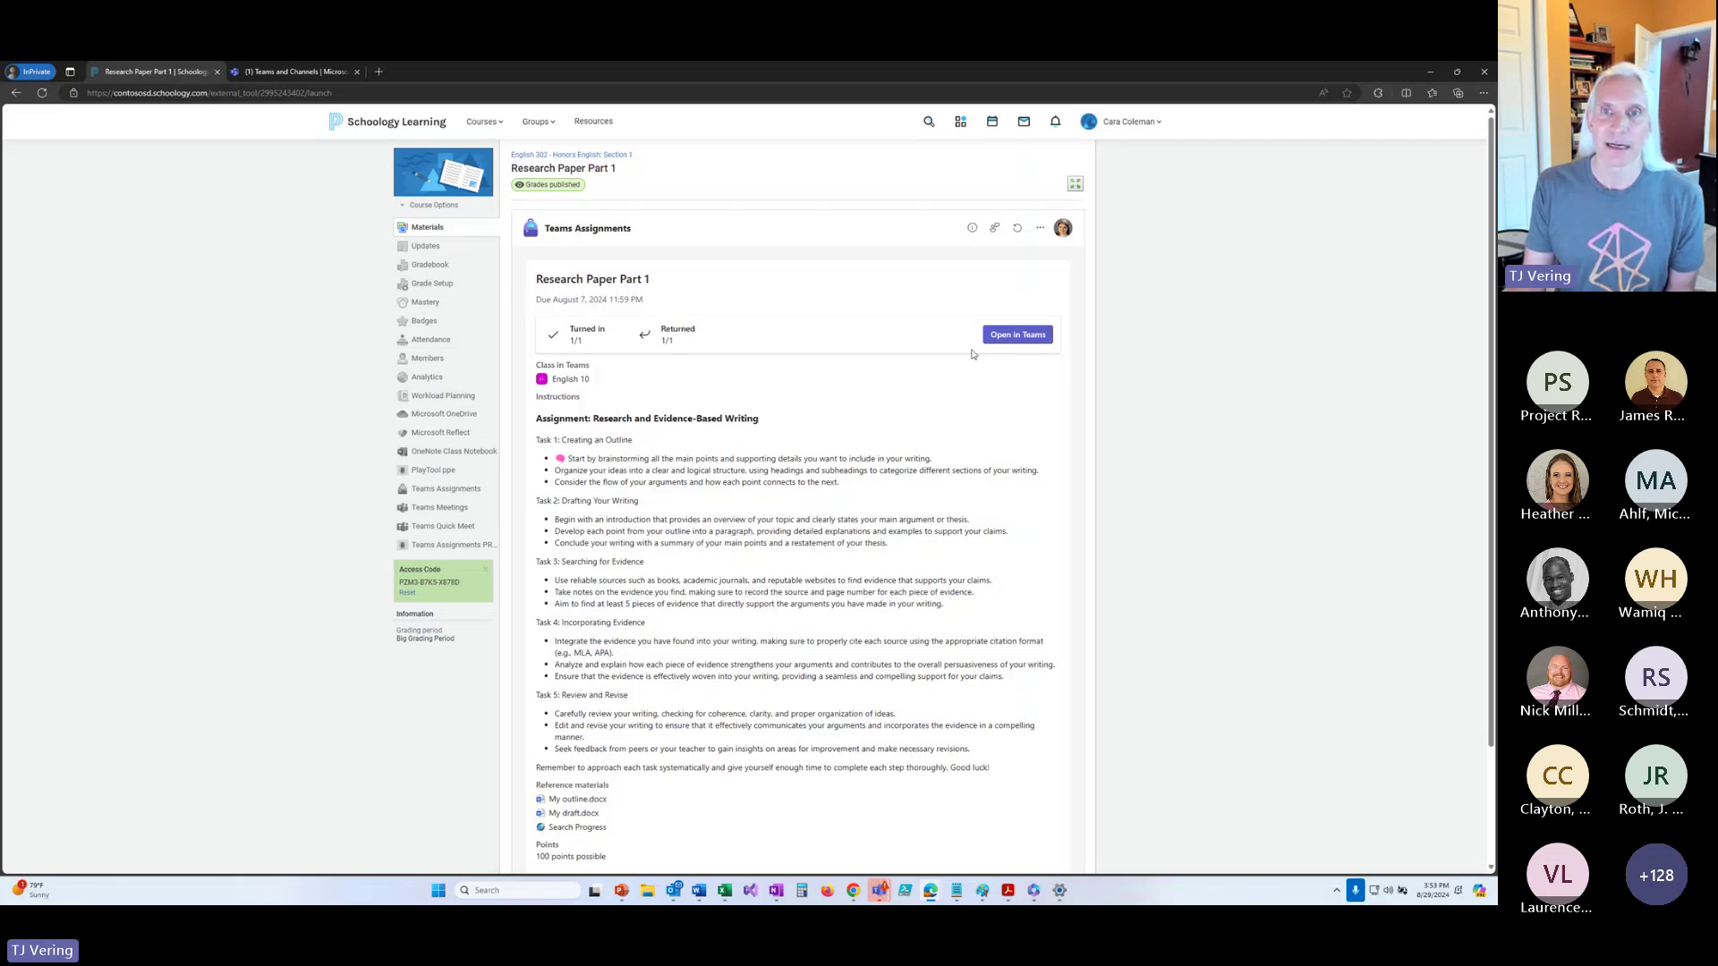
Open the assignment in Teams, refresh it in Schoology, and check the synced 96 in the Gradebook.
click(1017, 336)
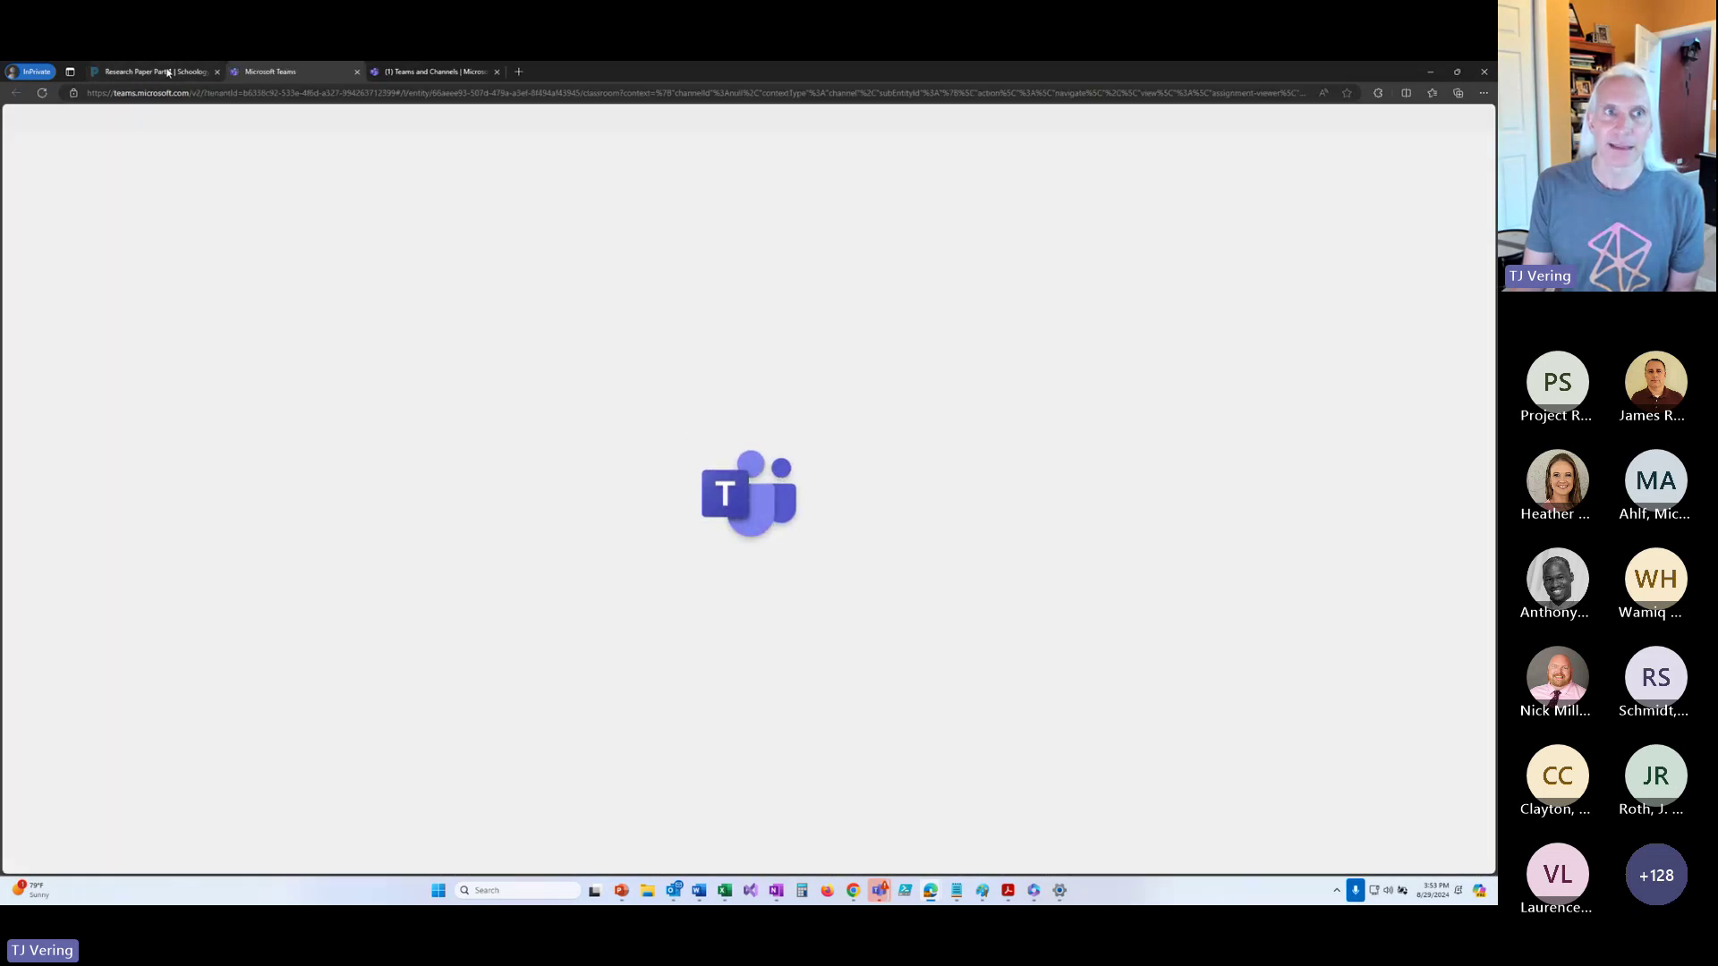
mouse_move(168, 73)
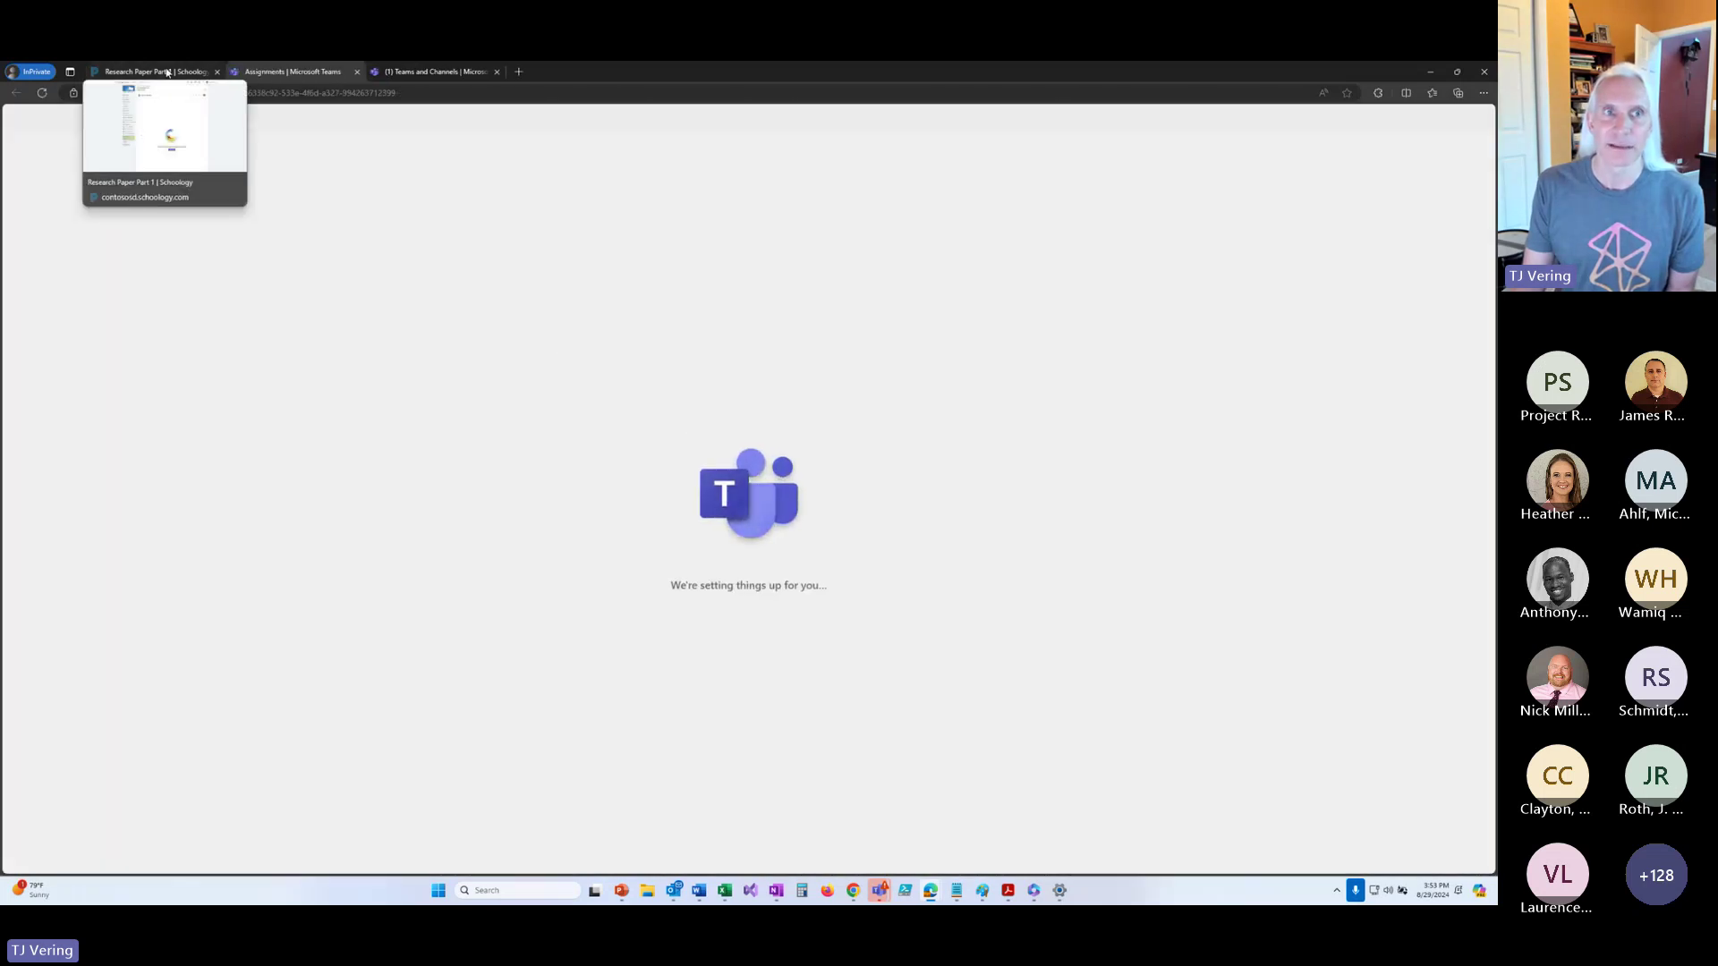
click(167, 72)
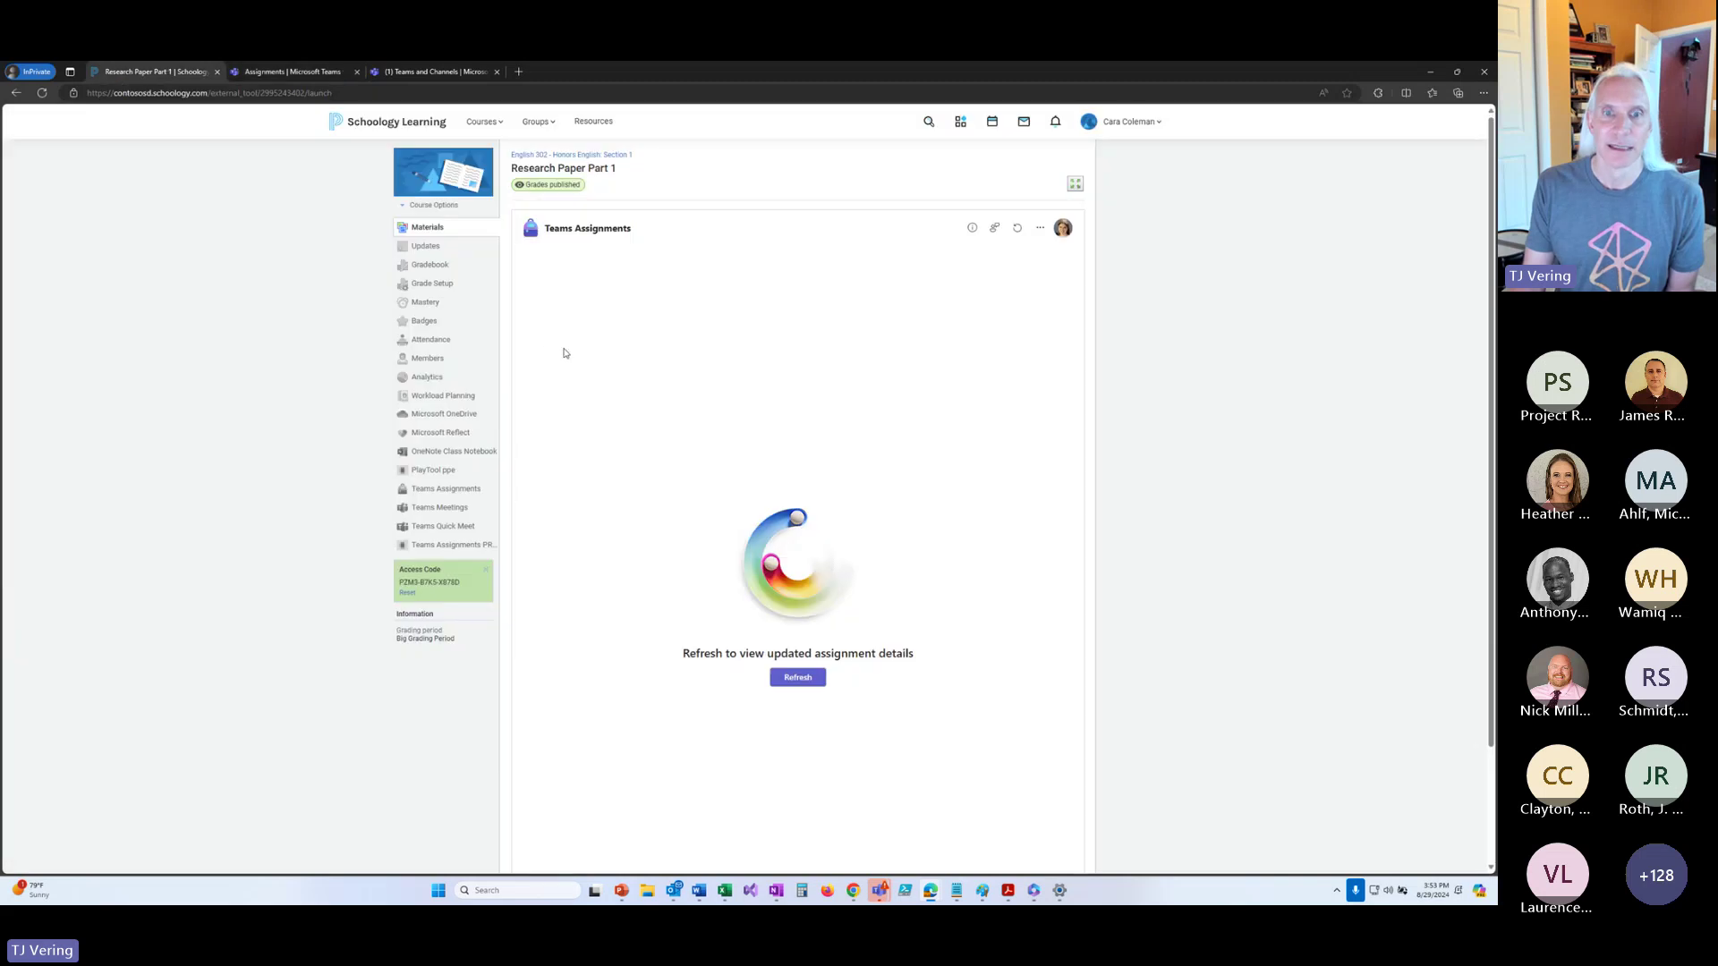
click(797, 680)
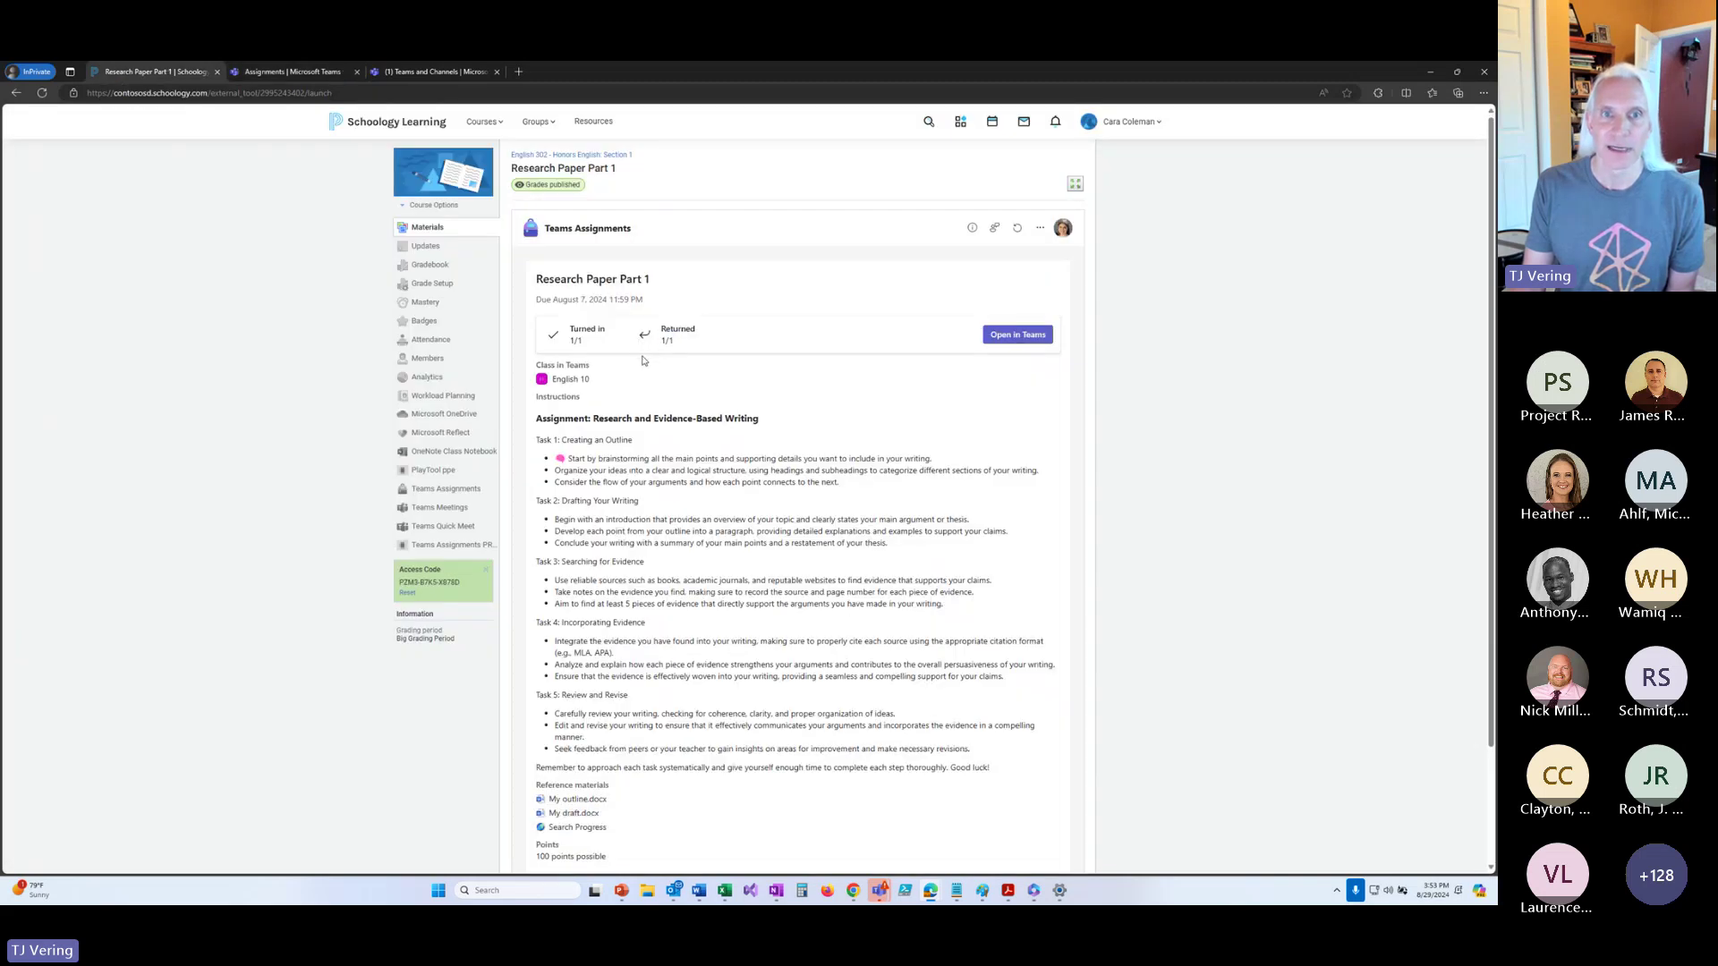
click(420, 267)
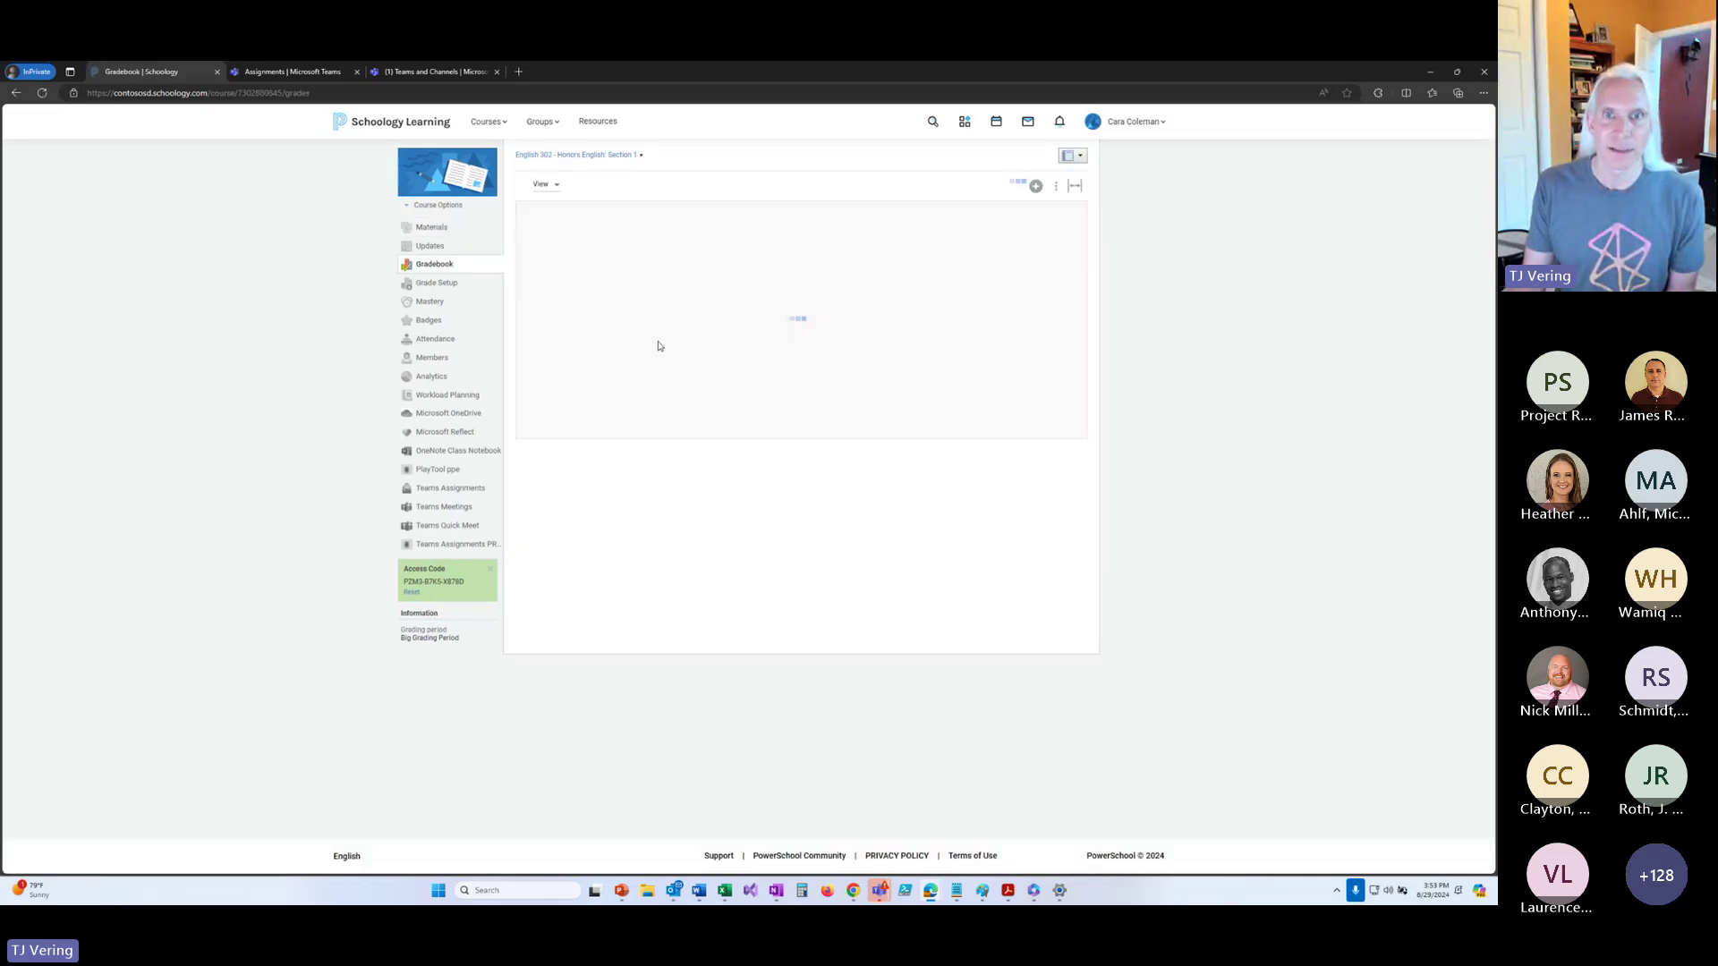
click(741, 320)
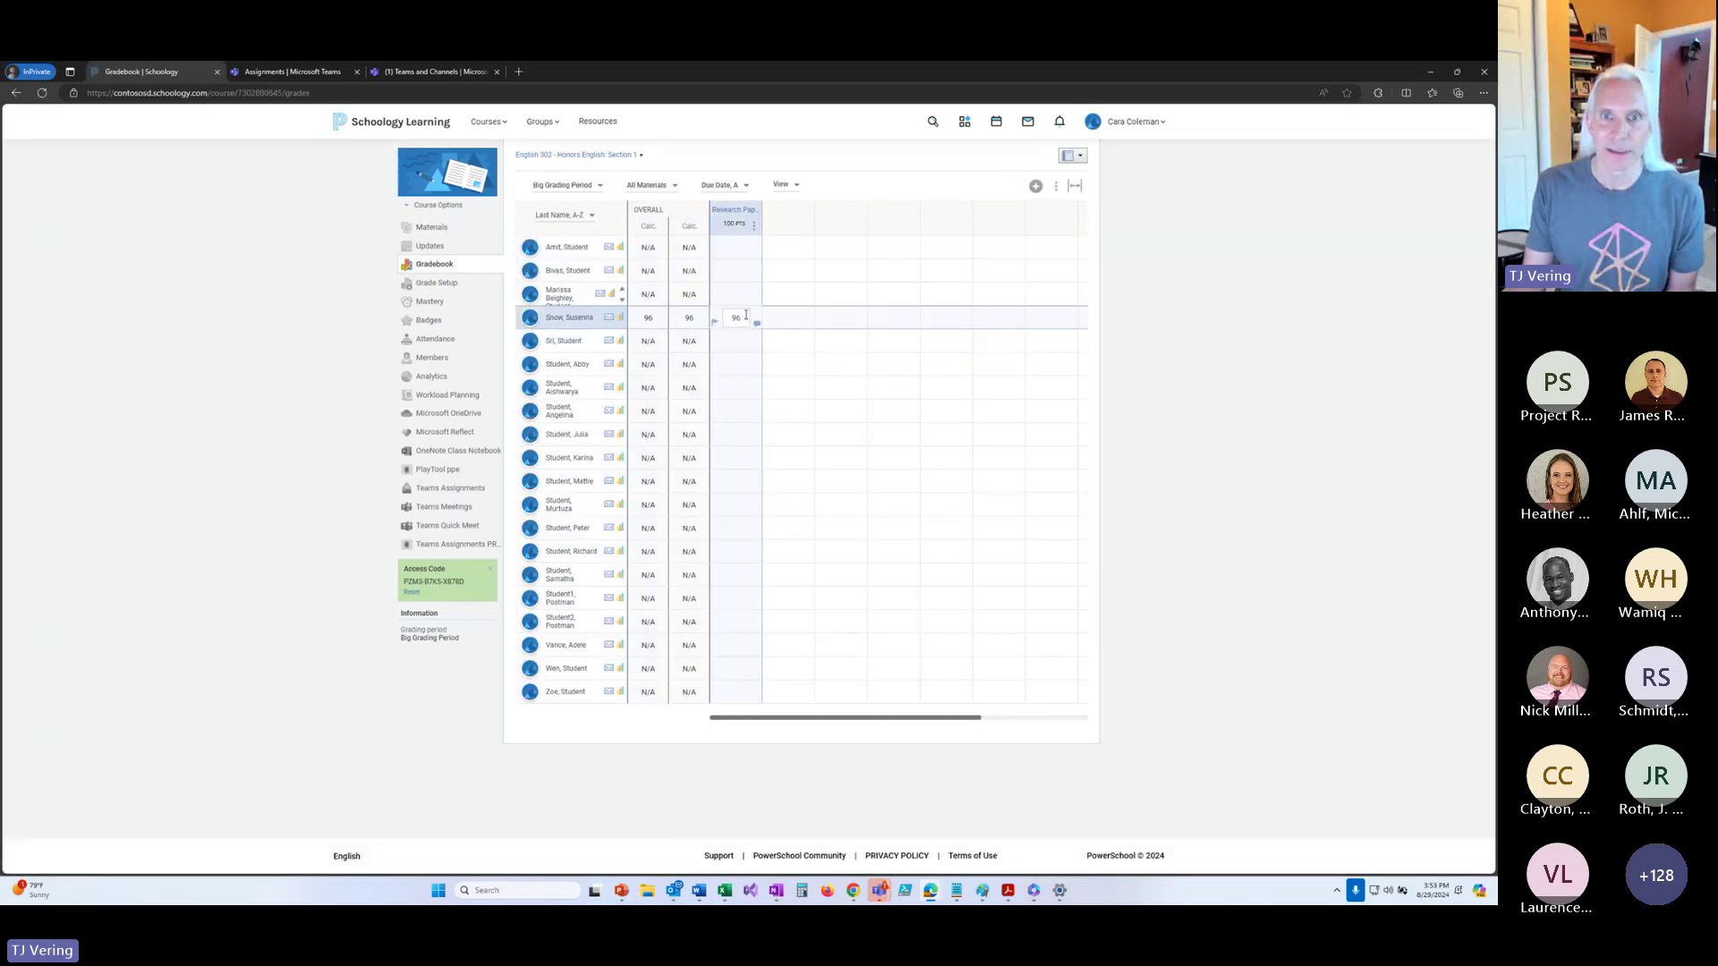
Open the returned student's Research Paper Part 1 work in Teams, showing 'Great Job!' and 96/100.
click(409, 72)
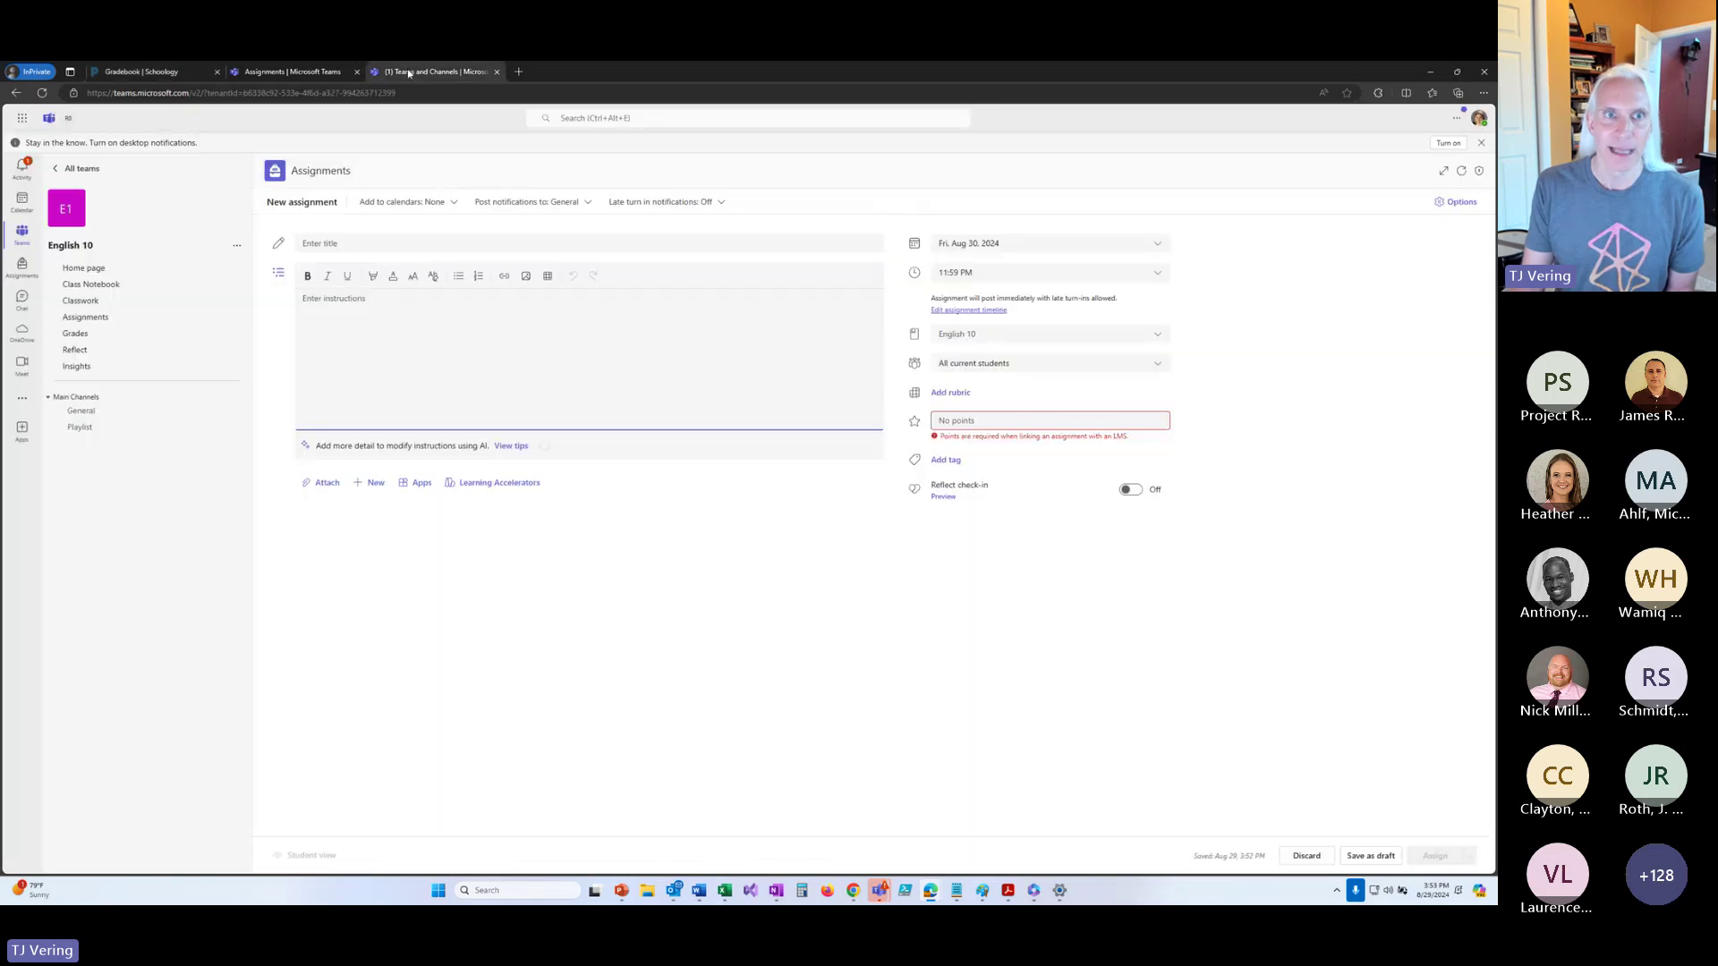
click(314, 74)
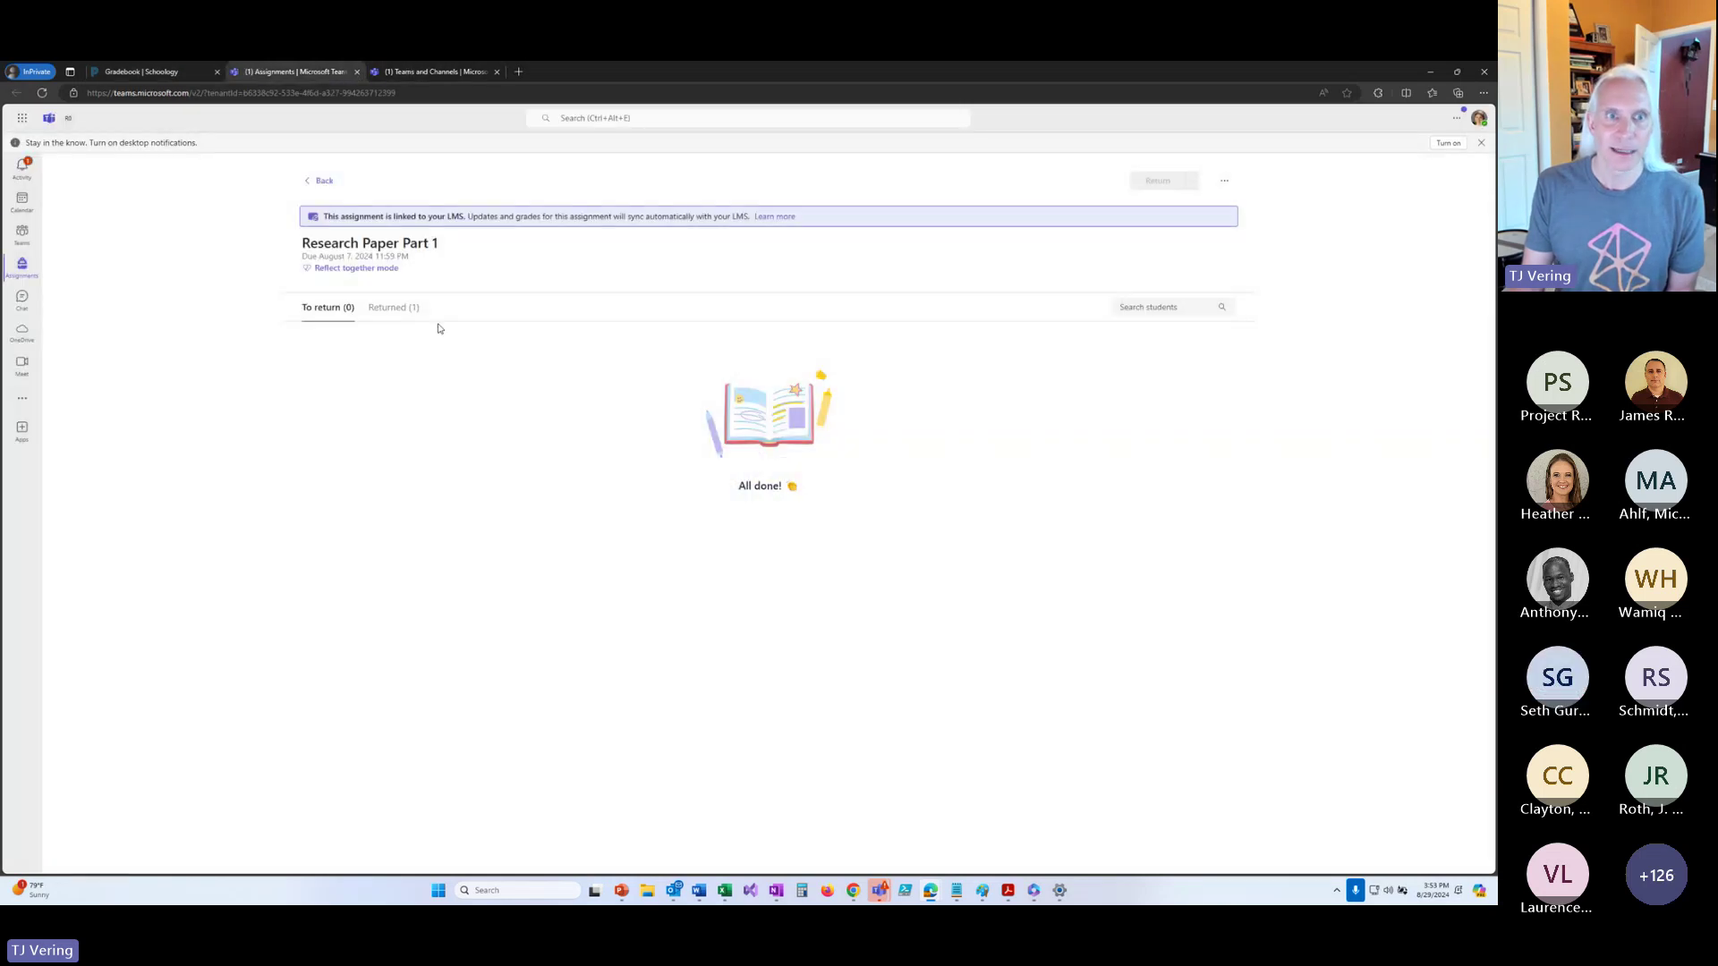
click(395, 308)
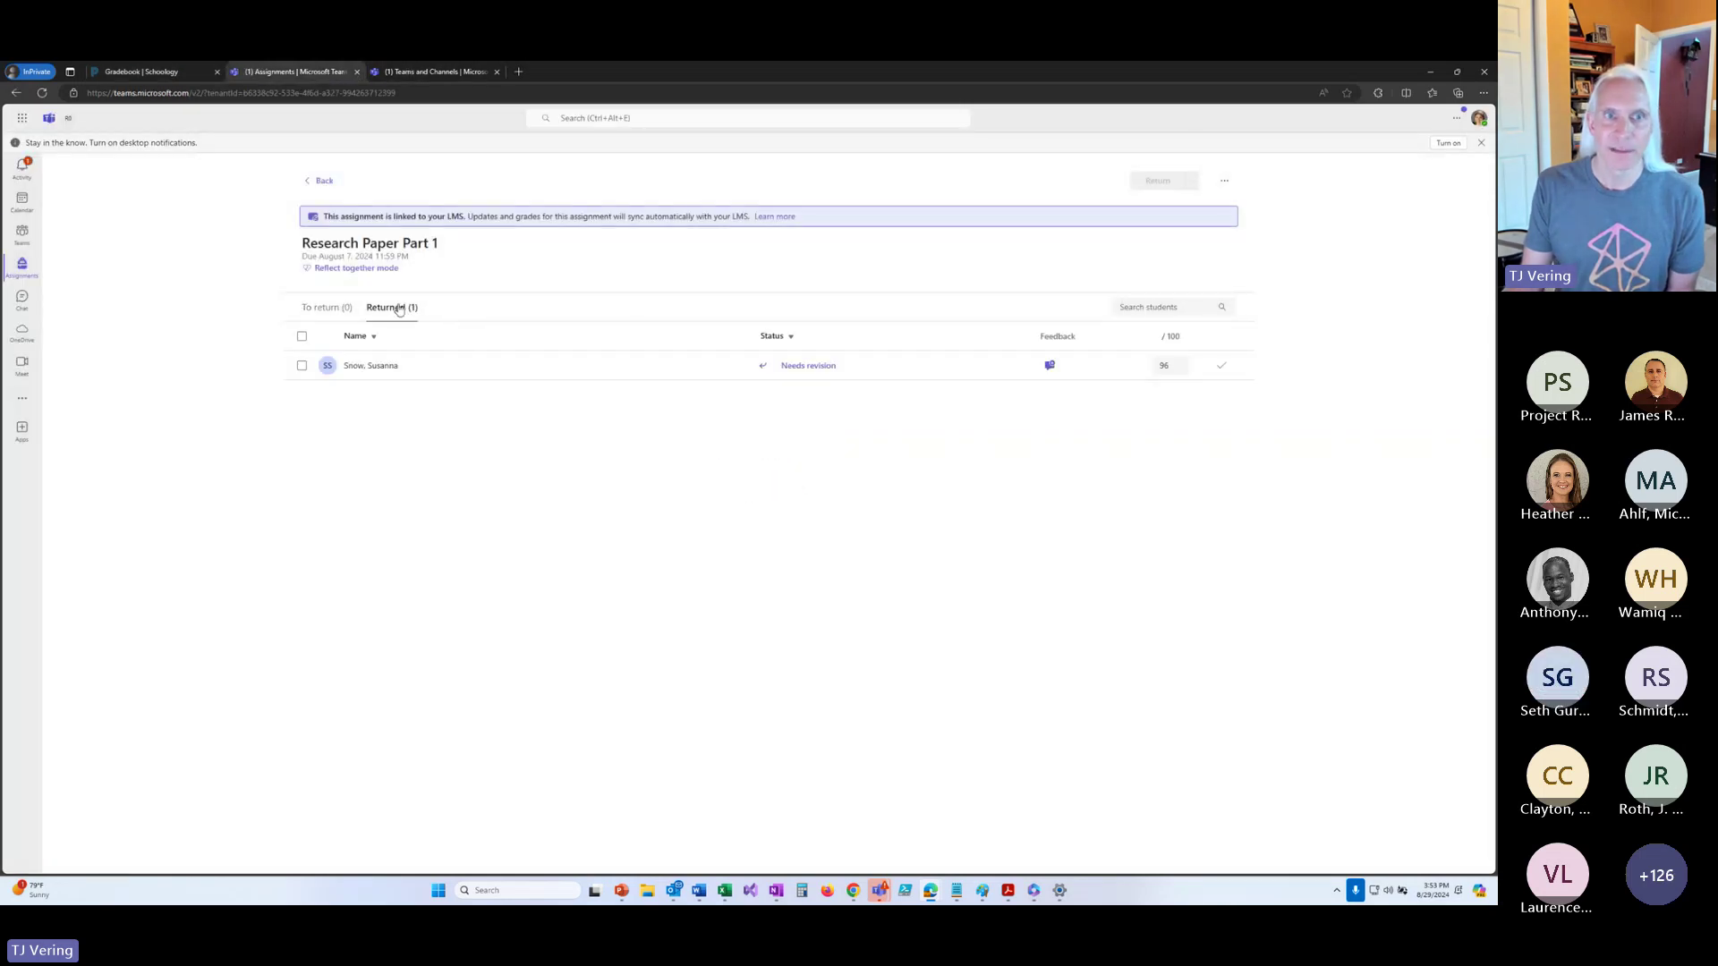
click(398, 367)
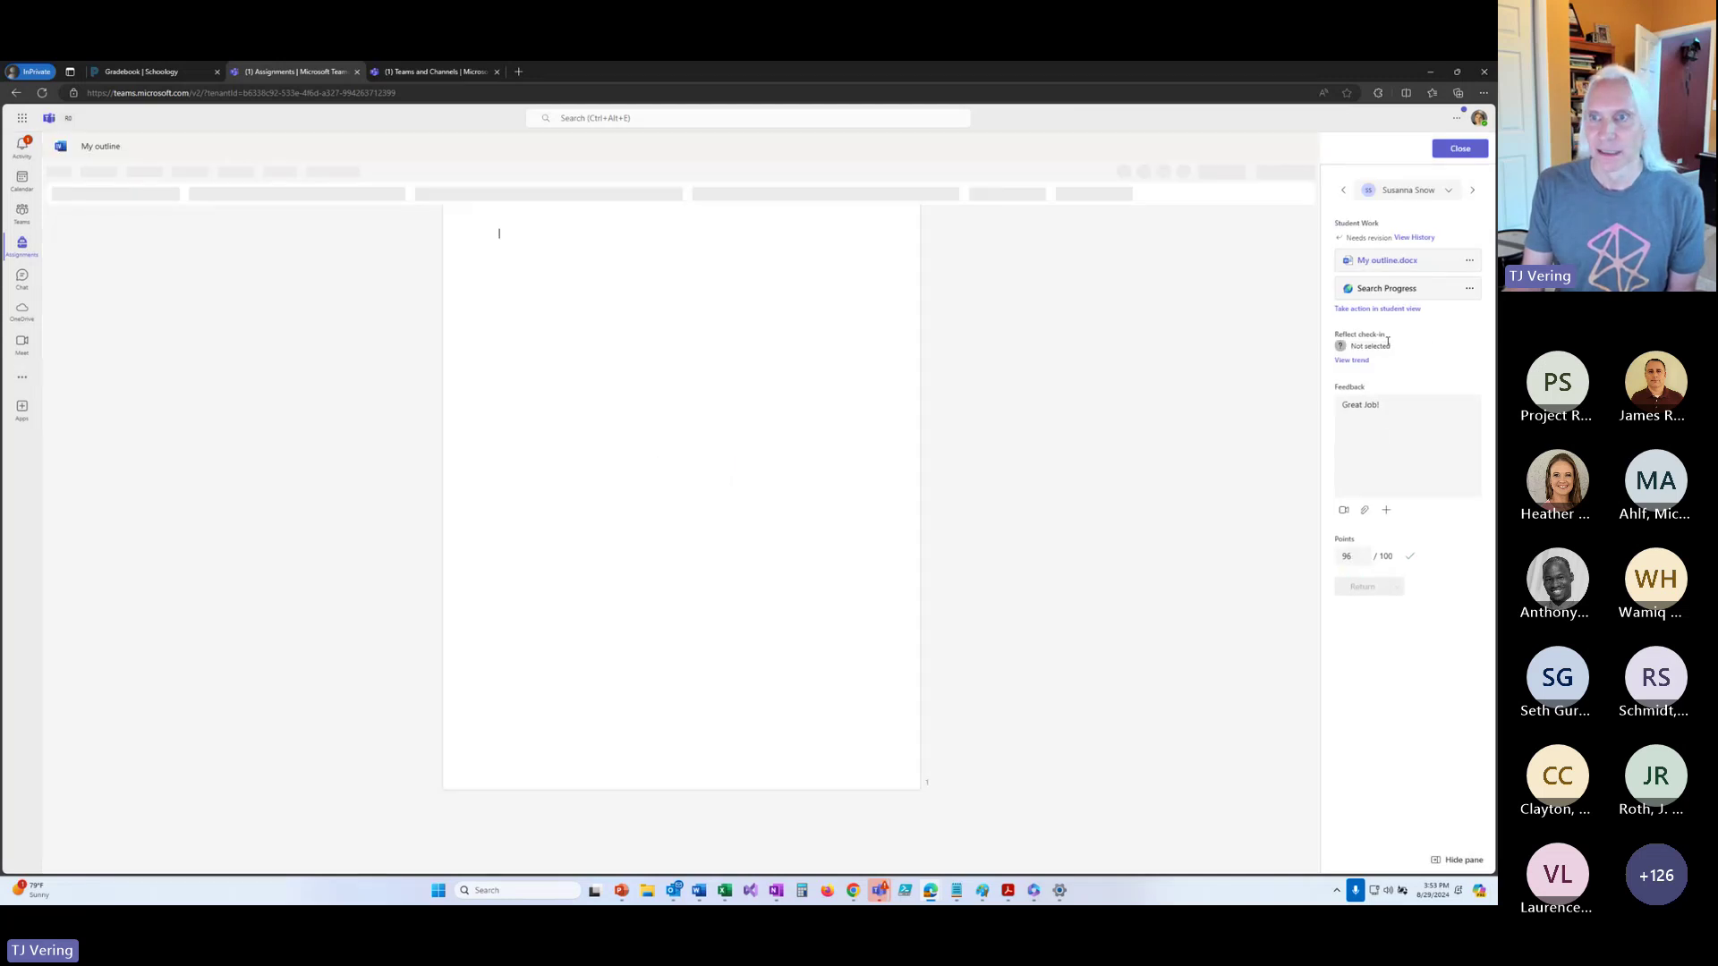
View and close the 'Great Job!' comment on the student's 96 grade in the Schoology gradebook.
click(149, 73)
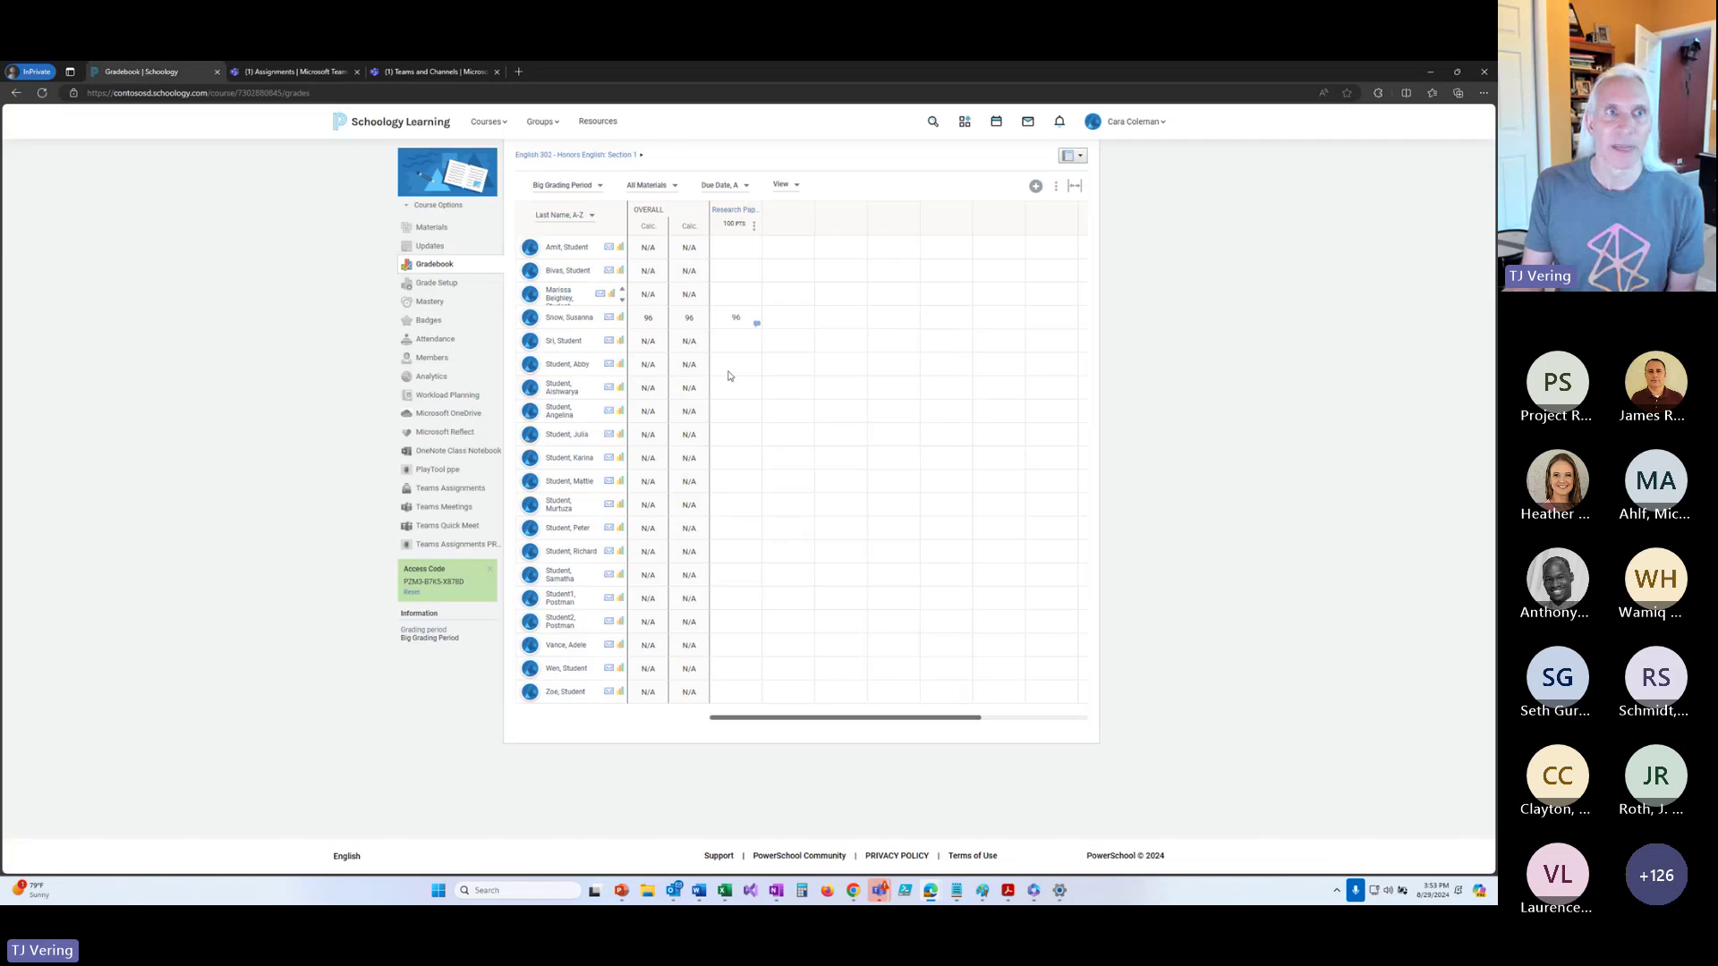
click(757, 325)
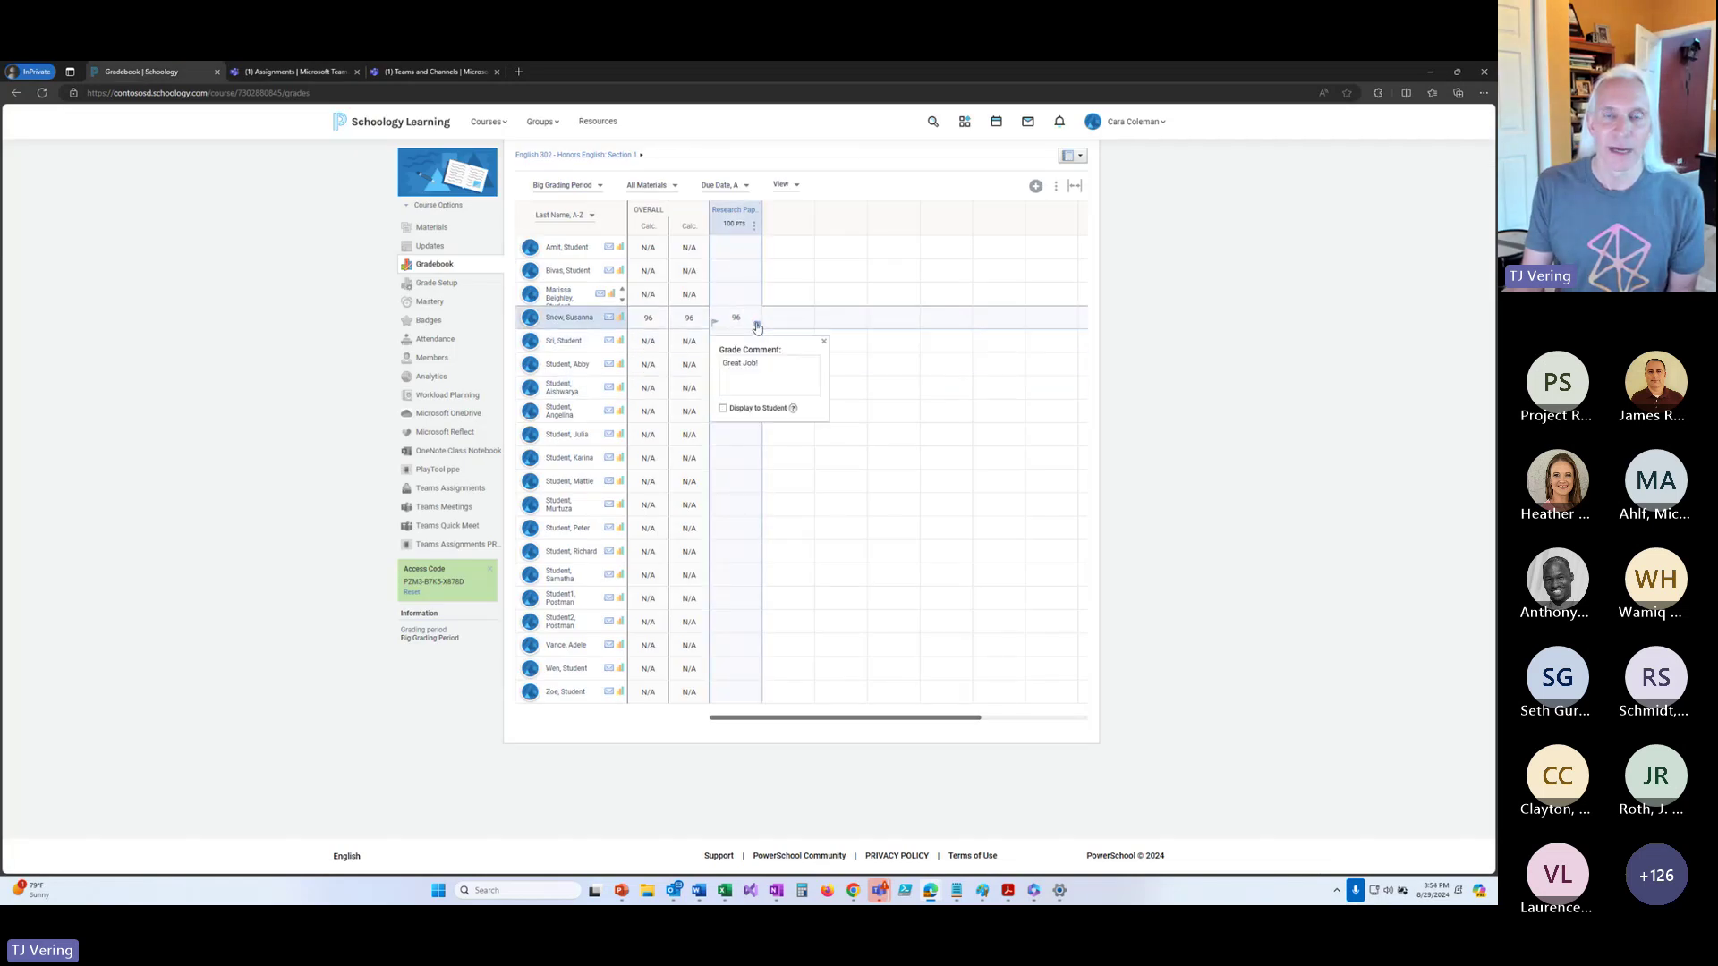
click(757, 324)
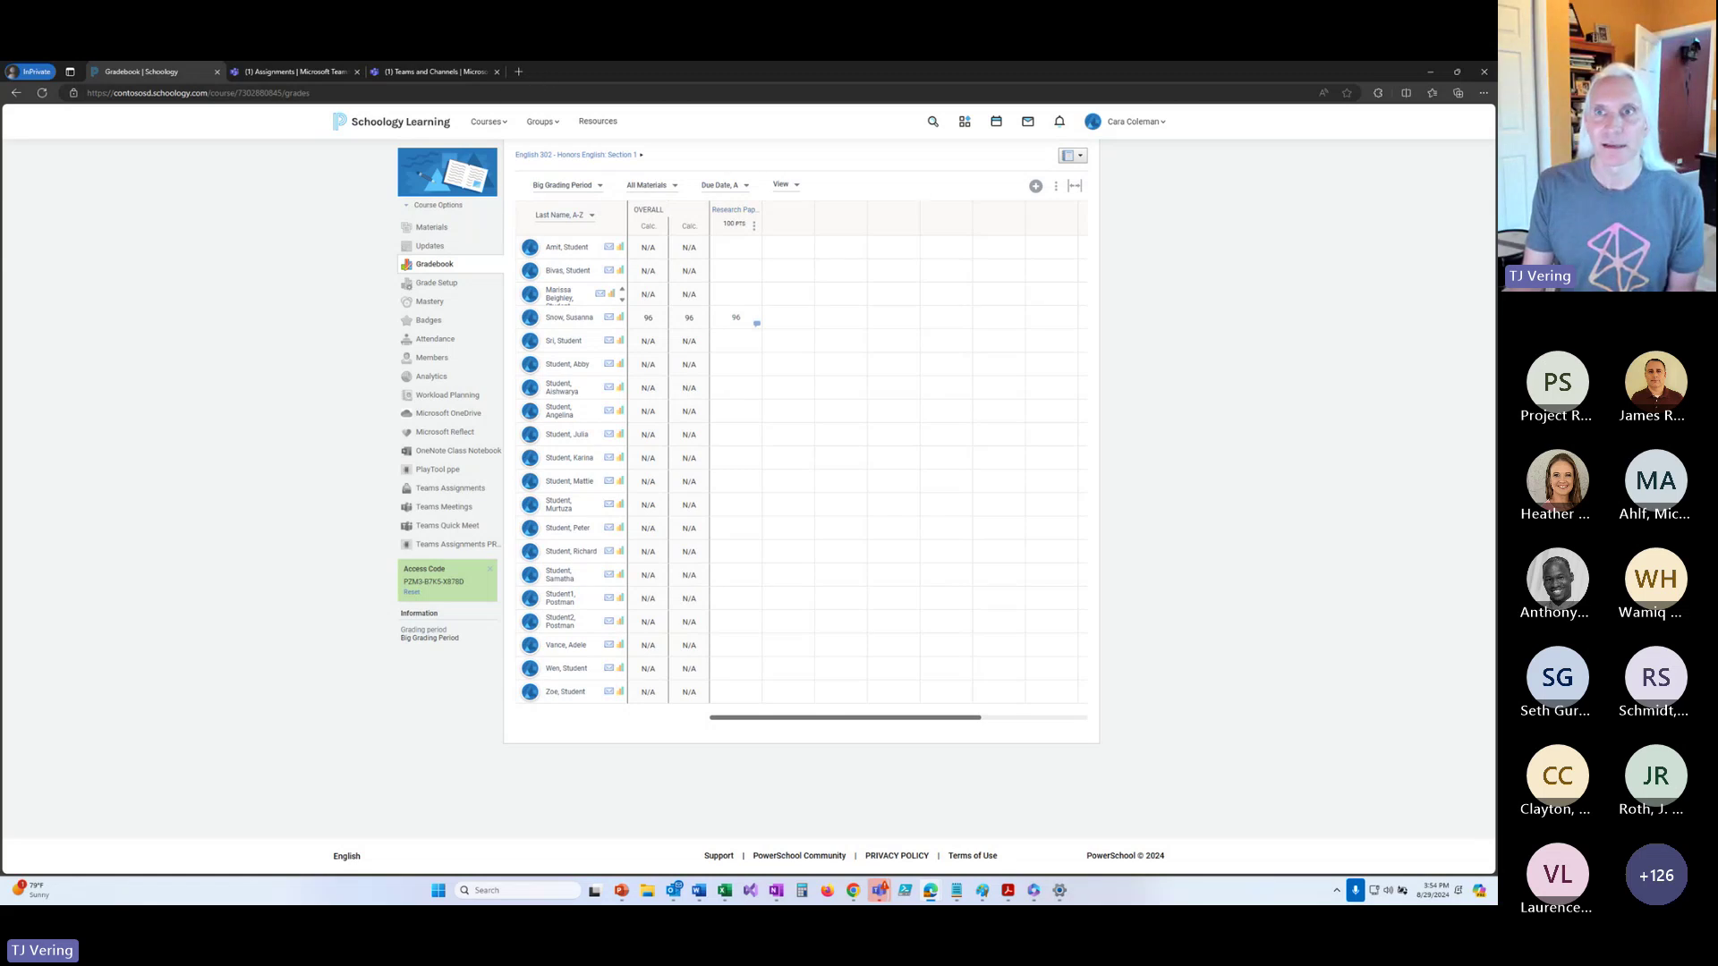
Minimize the browser and show PowerPoint slide 30, the Teams Assignments LTI Preview sign-up QR code.
click(1427, 70)
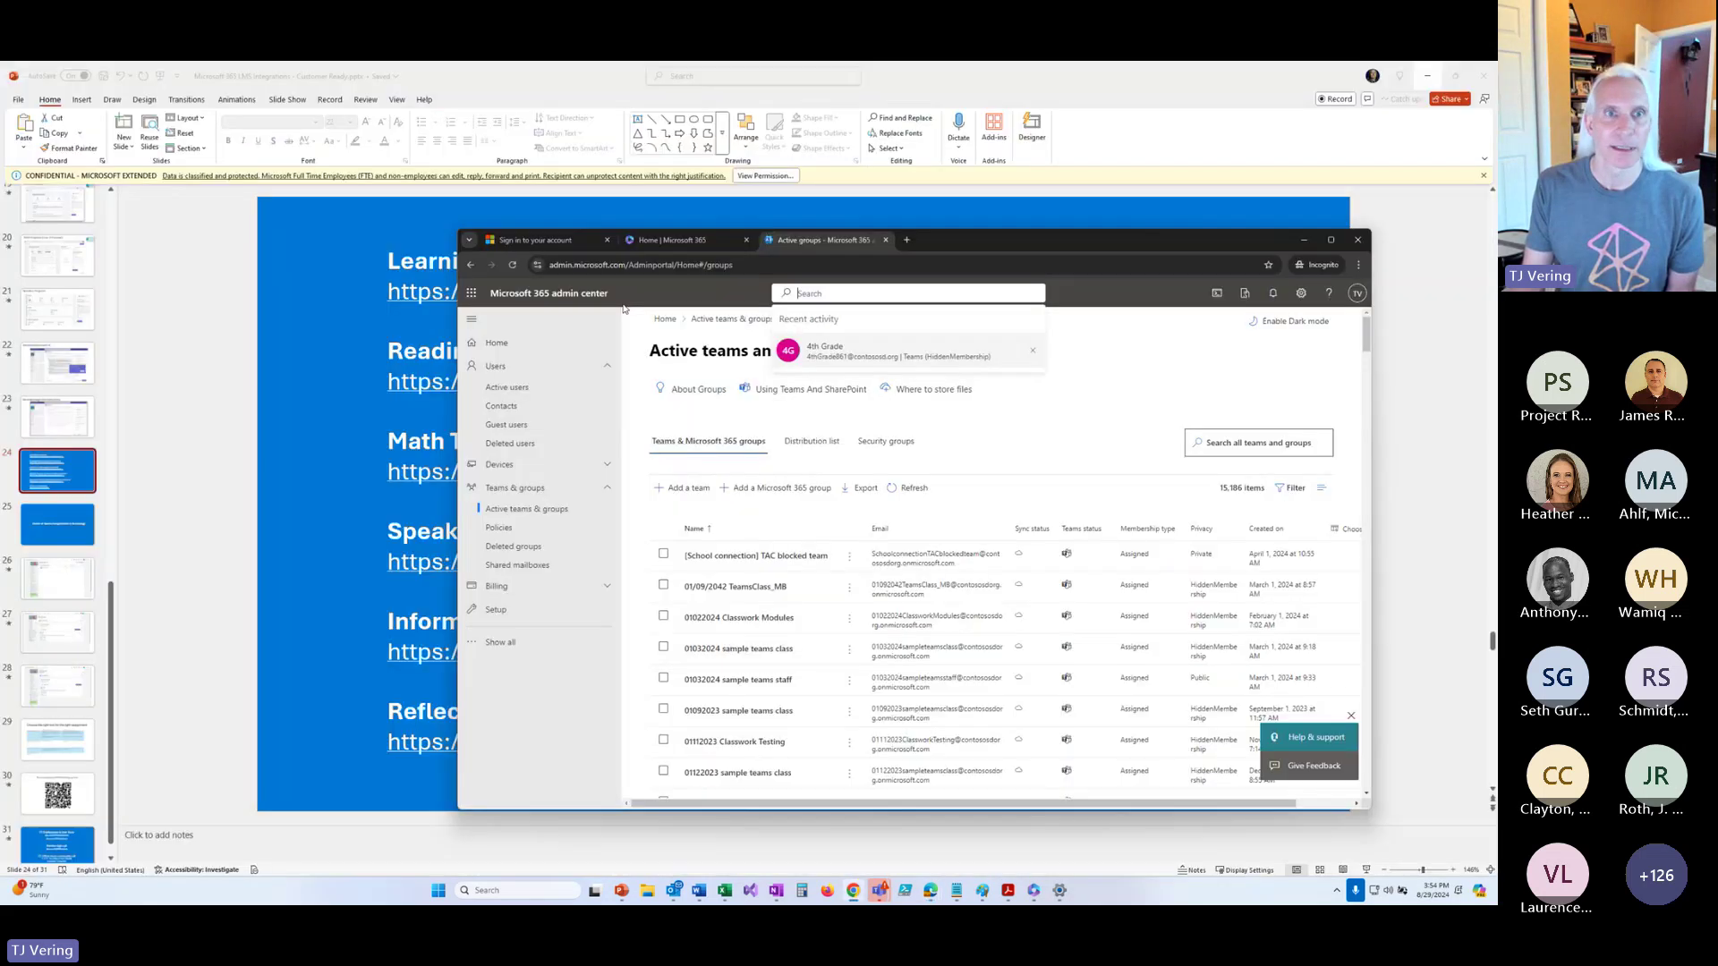
click(166, 464)
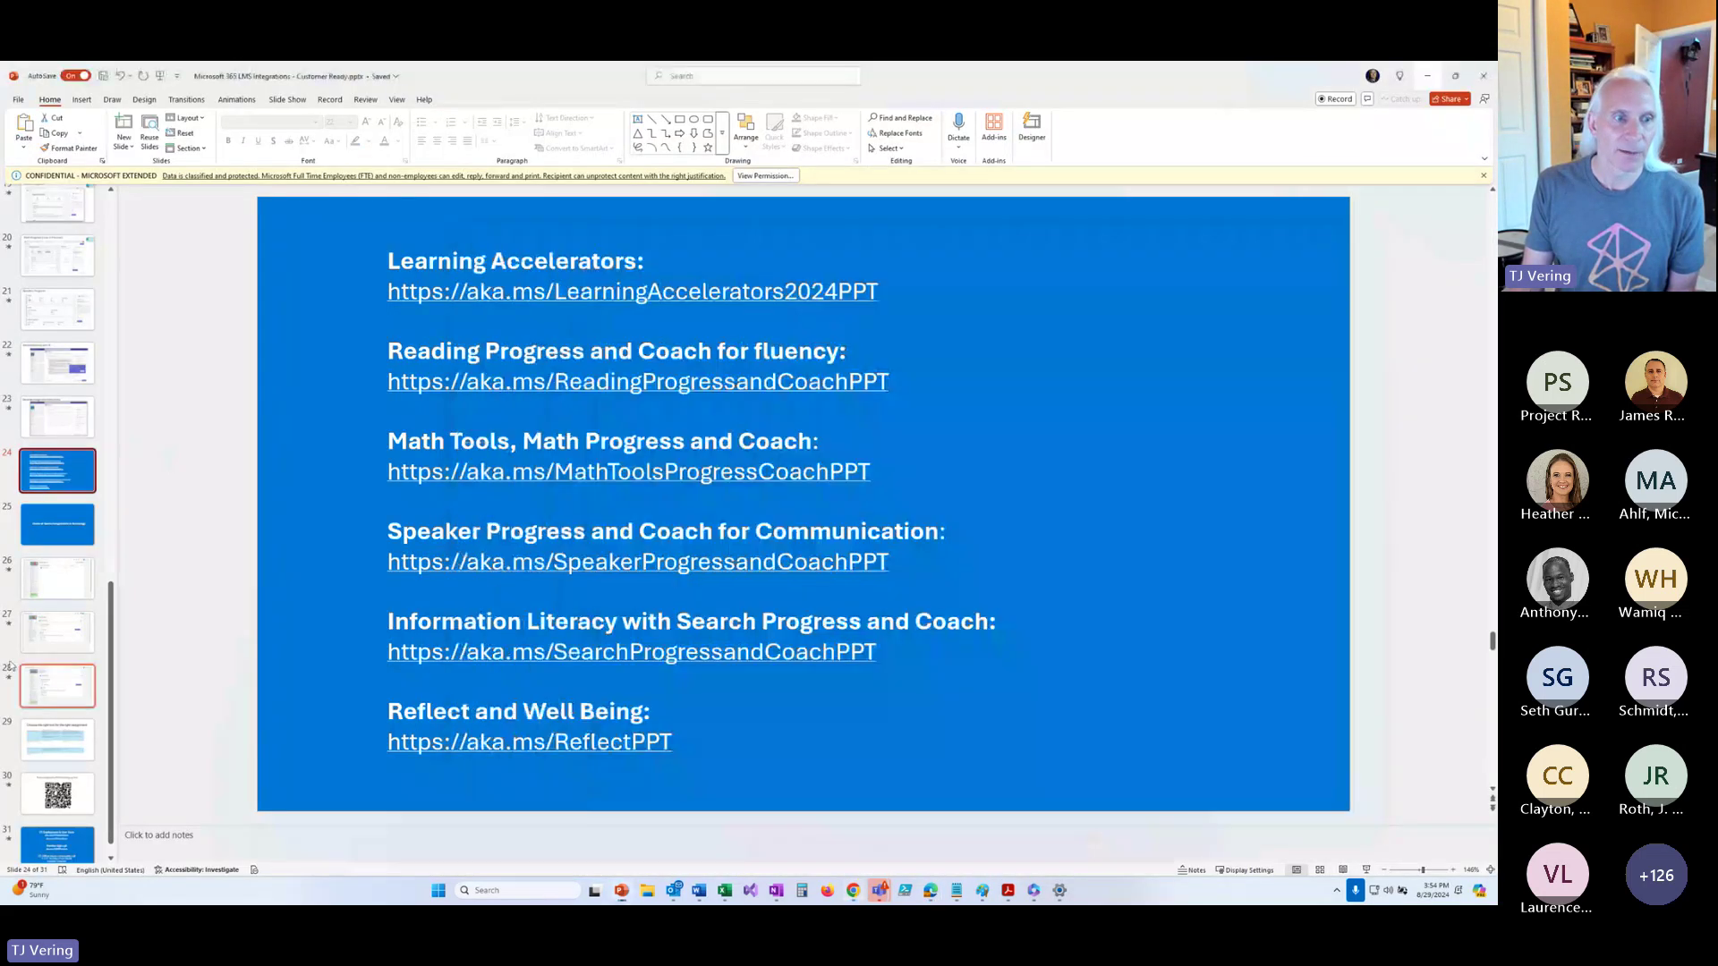
scroll(63, 716, down, 1)
click(57, 769)
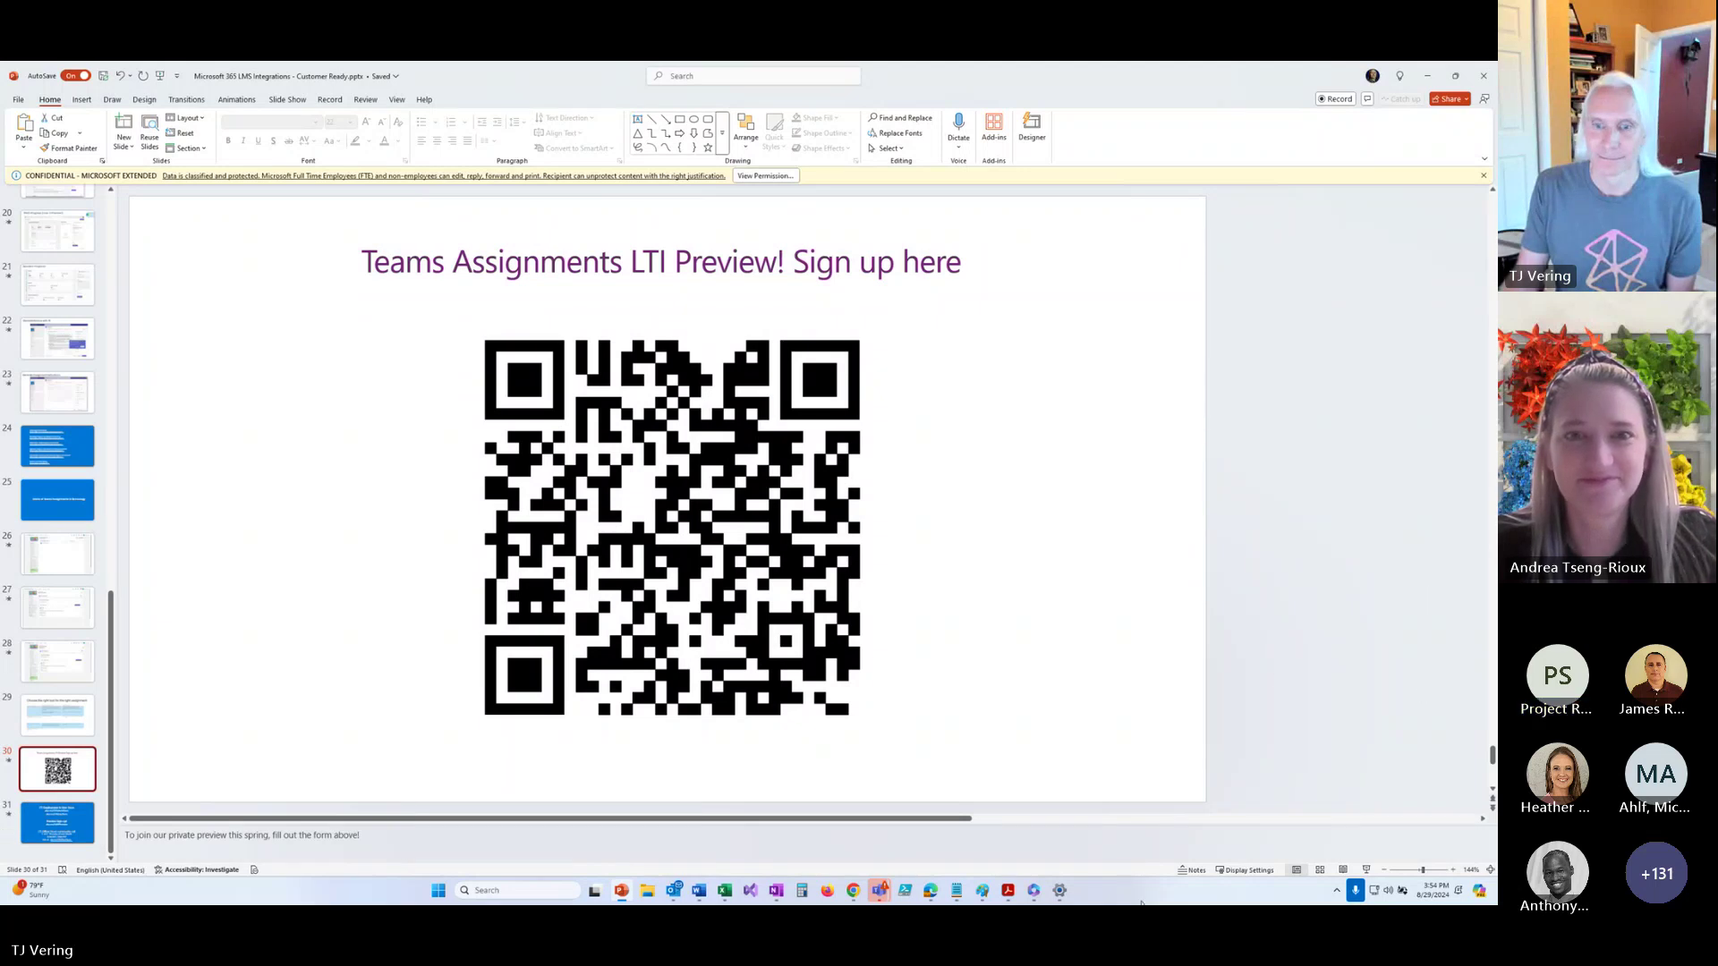
Return to the Teams meeting window, then show slide 31 with the LTI docs and office-hours links.
mouse_move(880, 890)
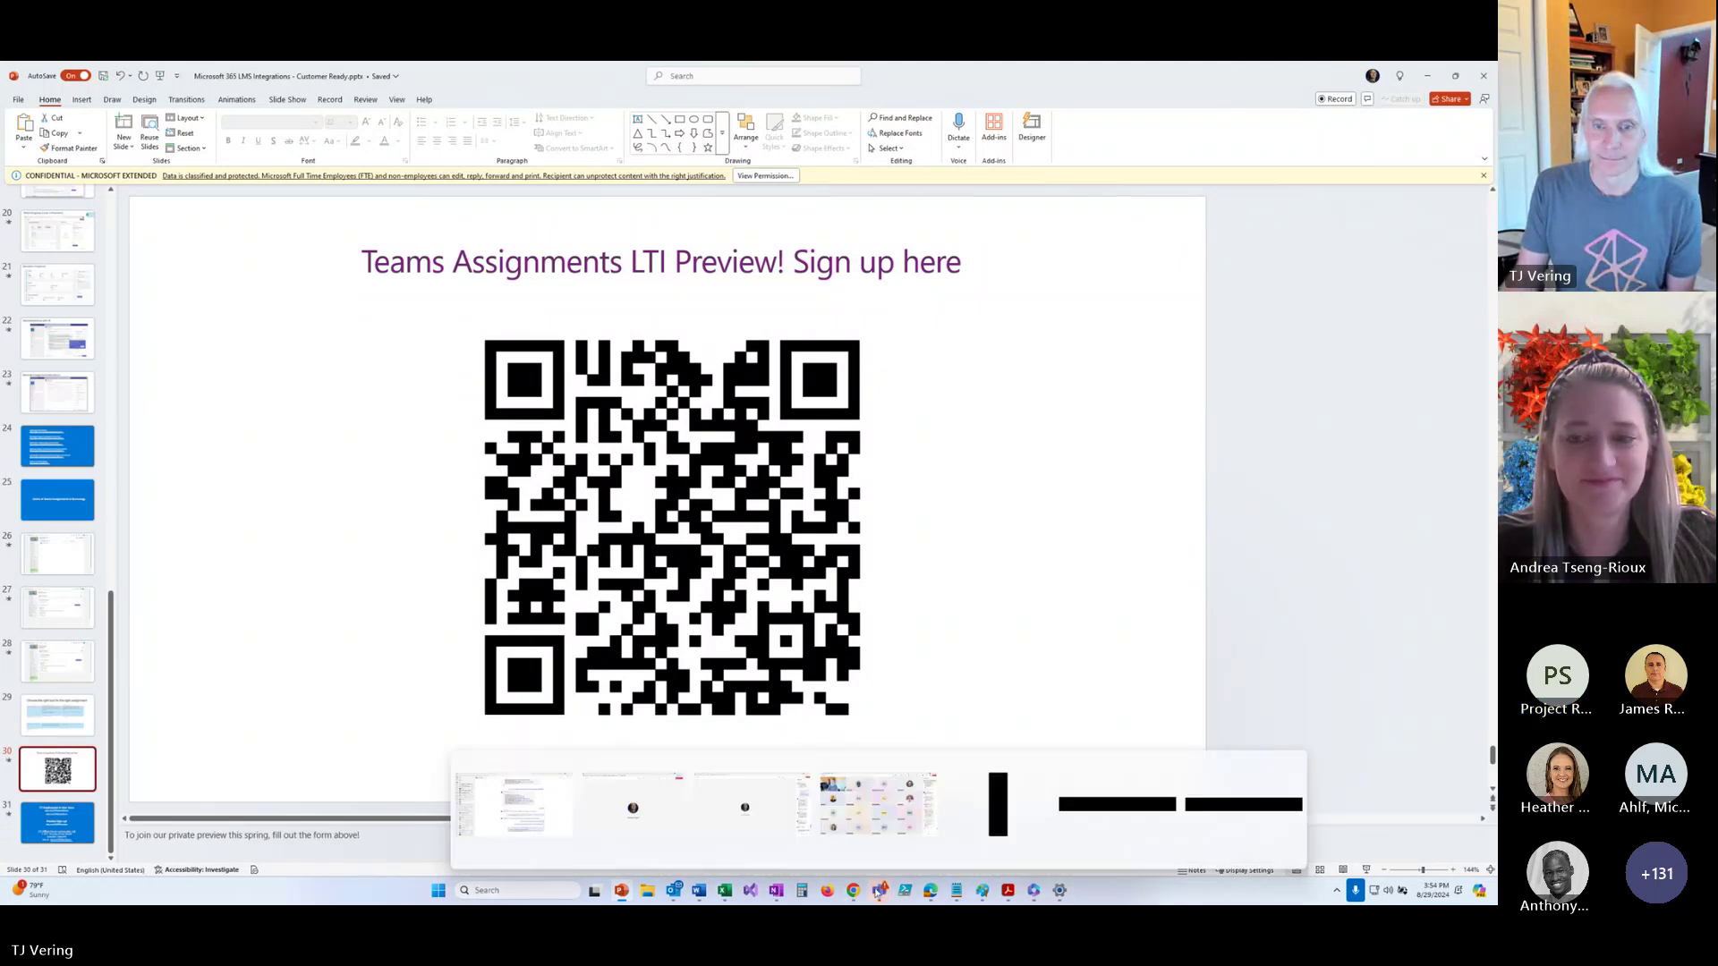
click(876, 814)
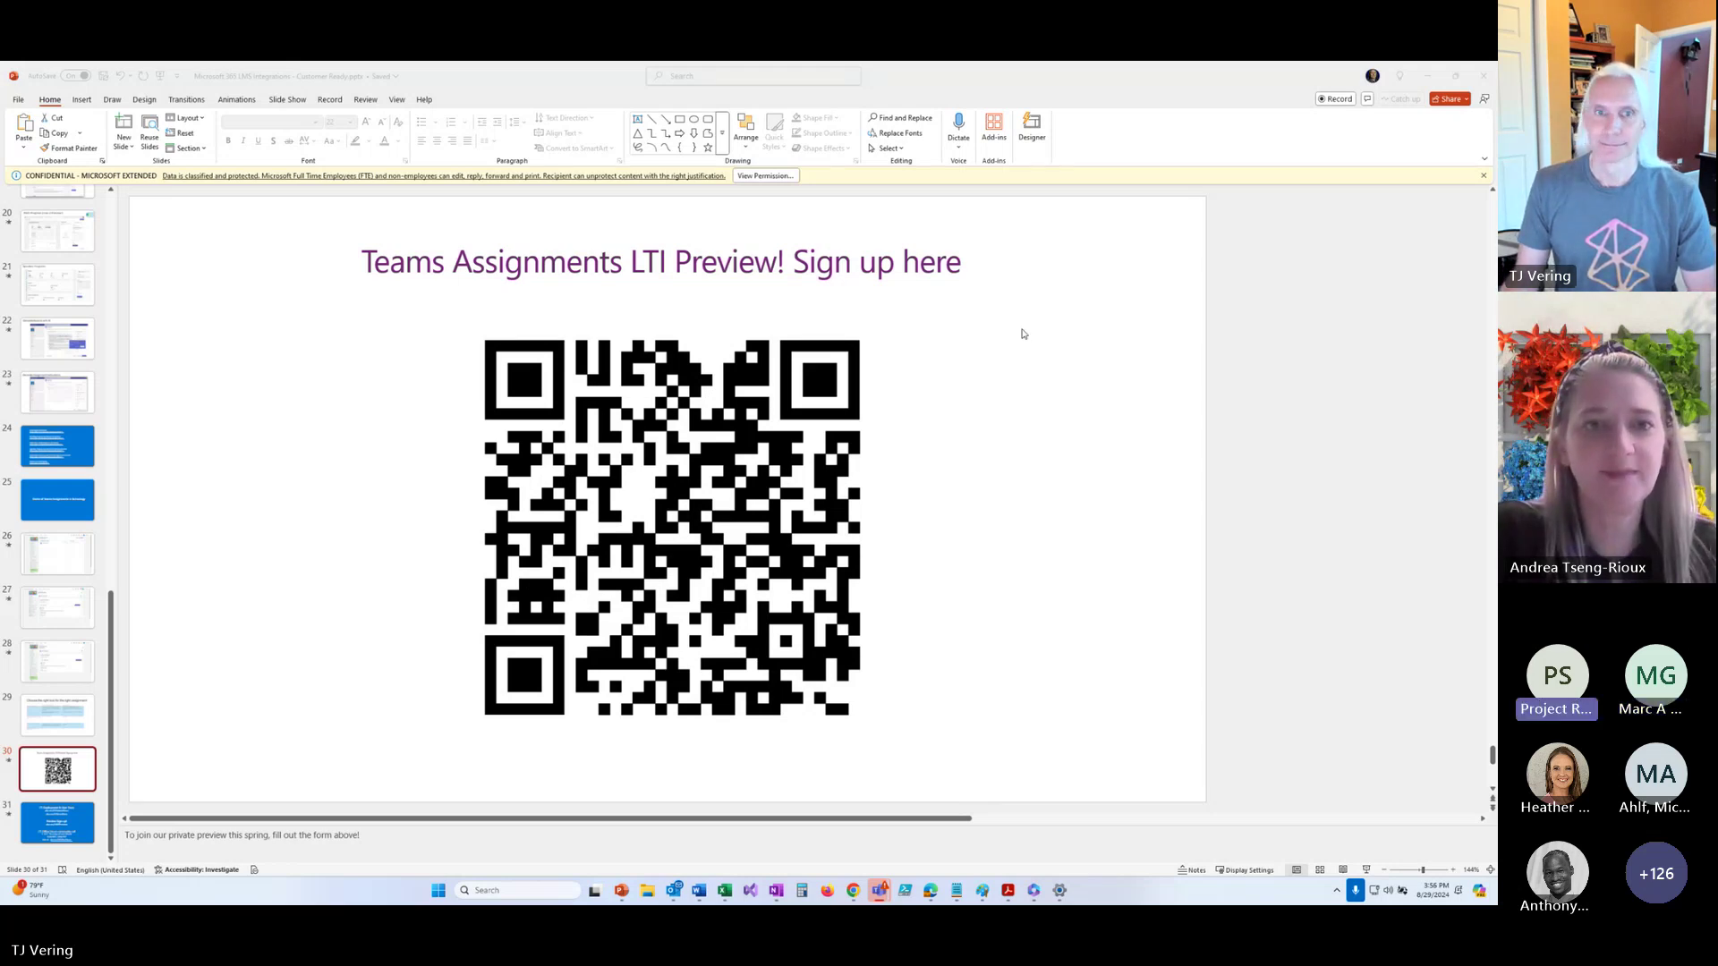
click(63, 830)
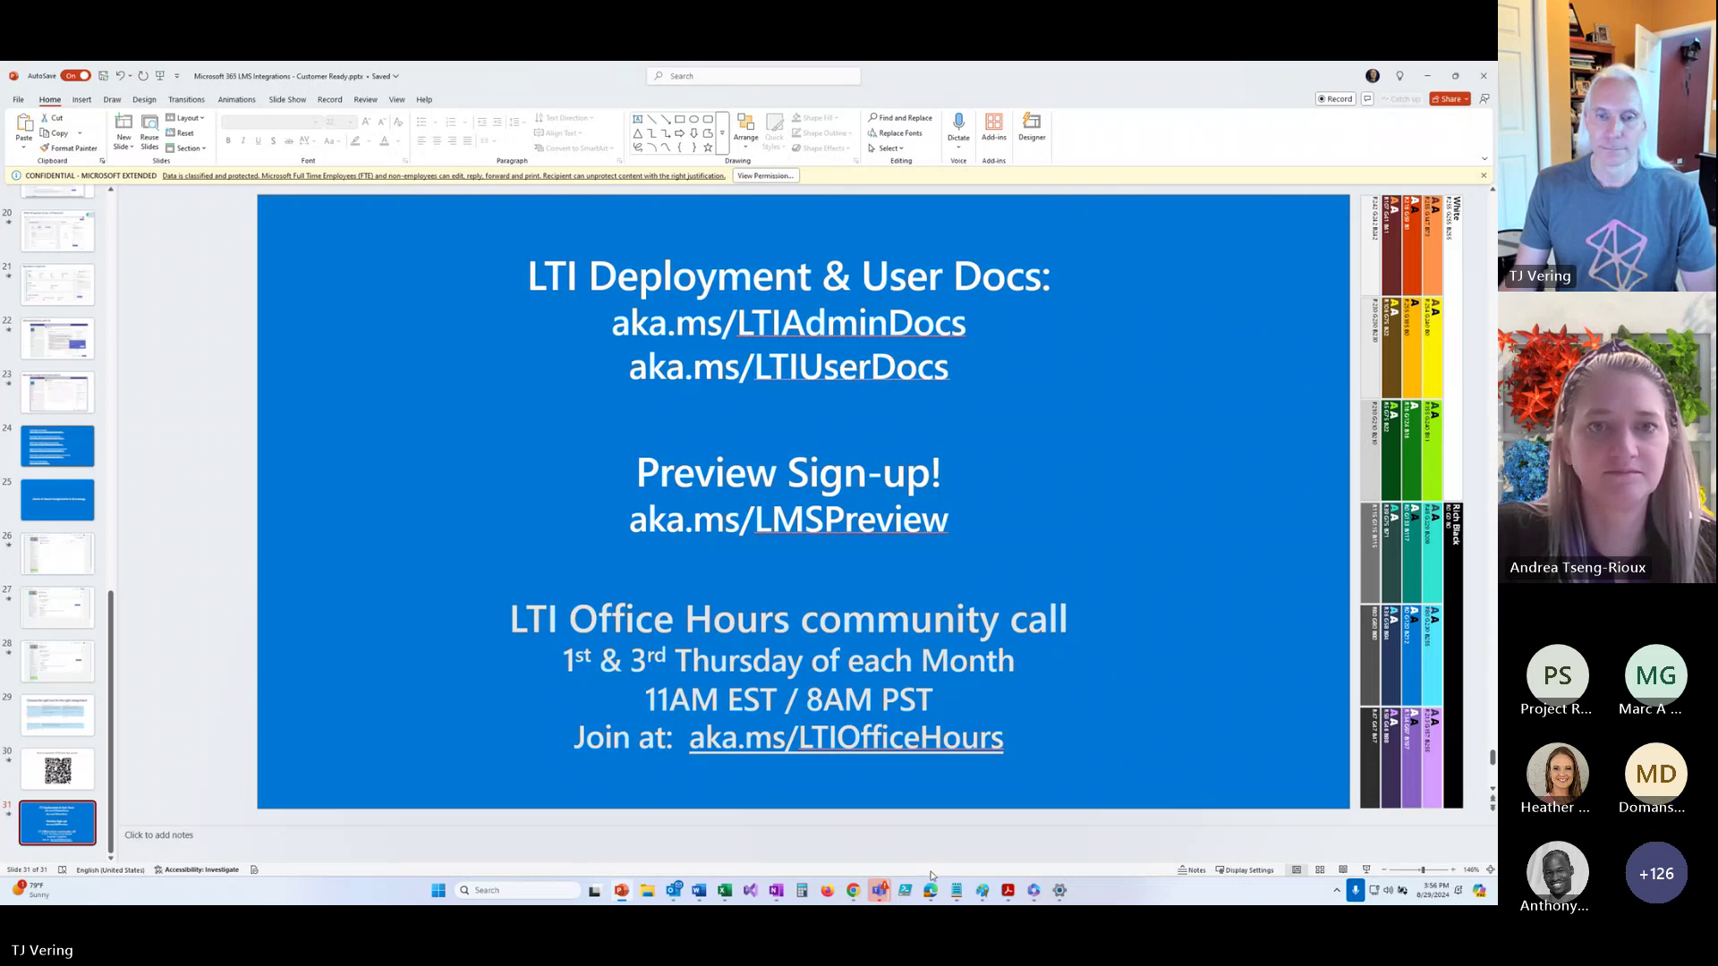
mouse_move(930, 891)
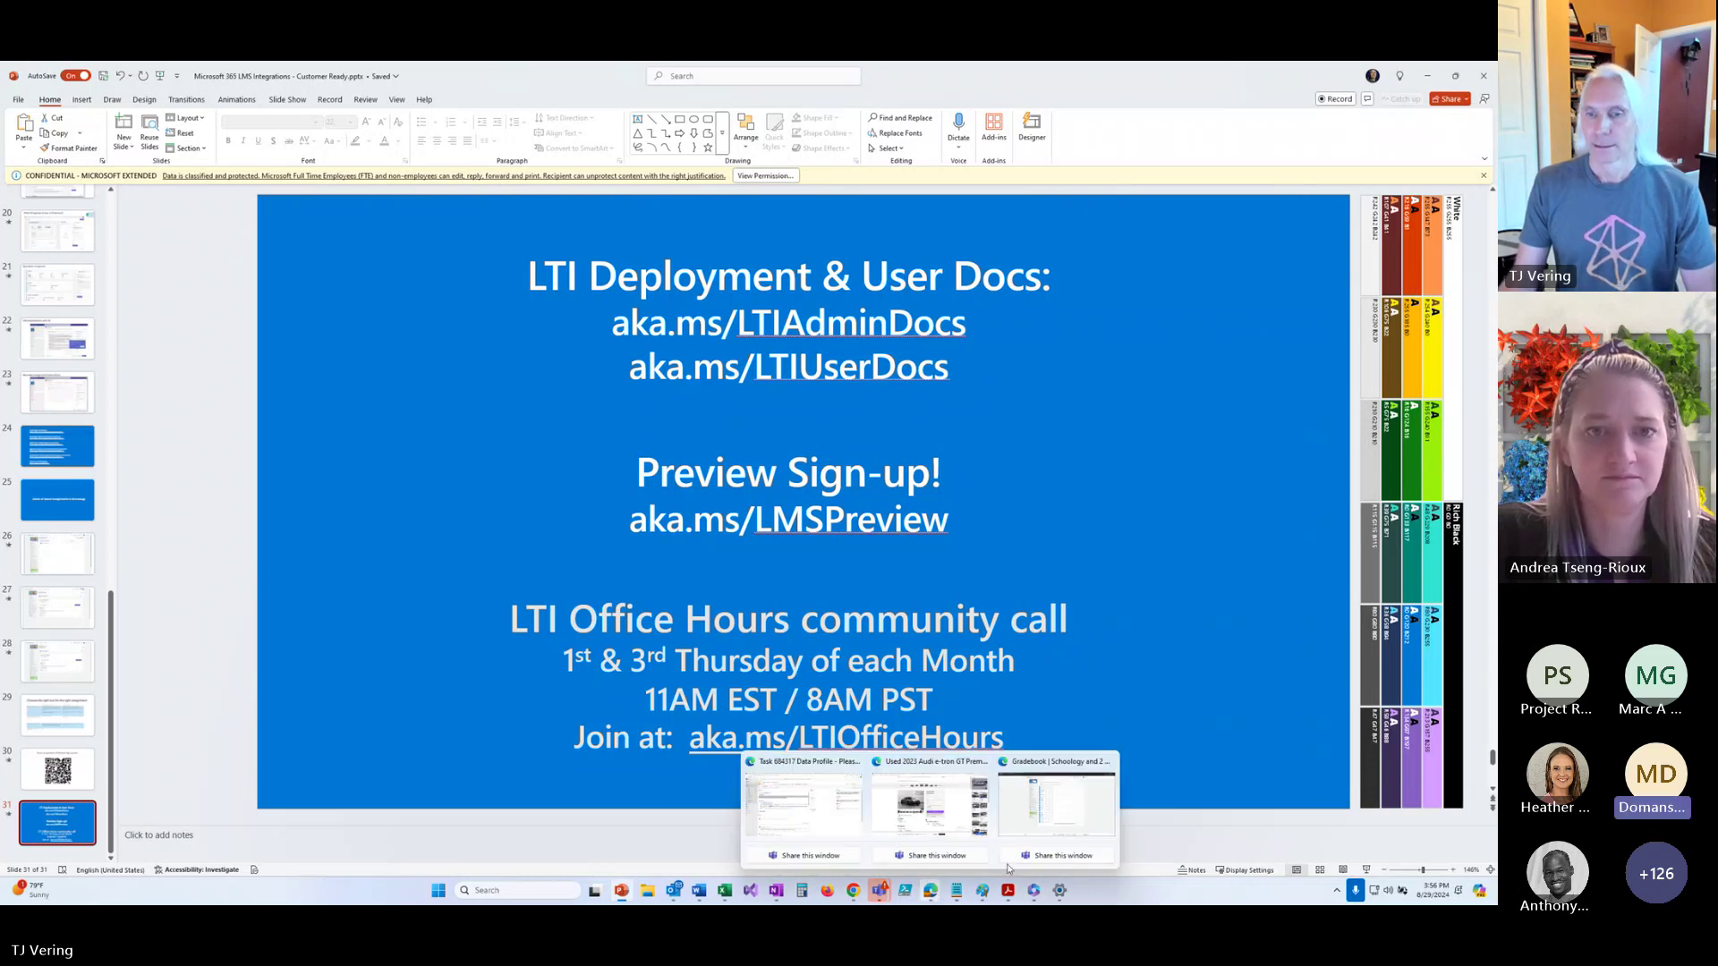
click(1154, 898)
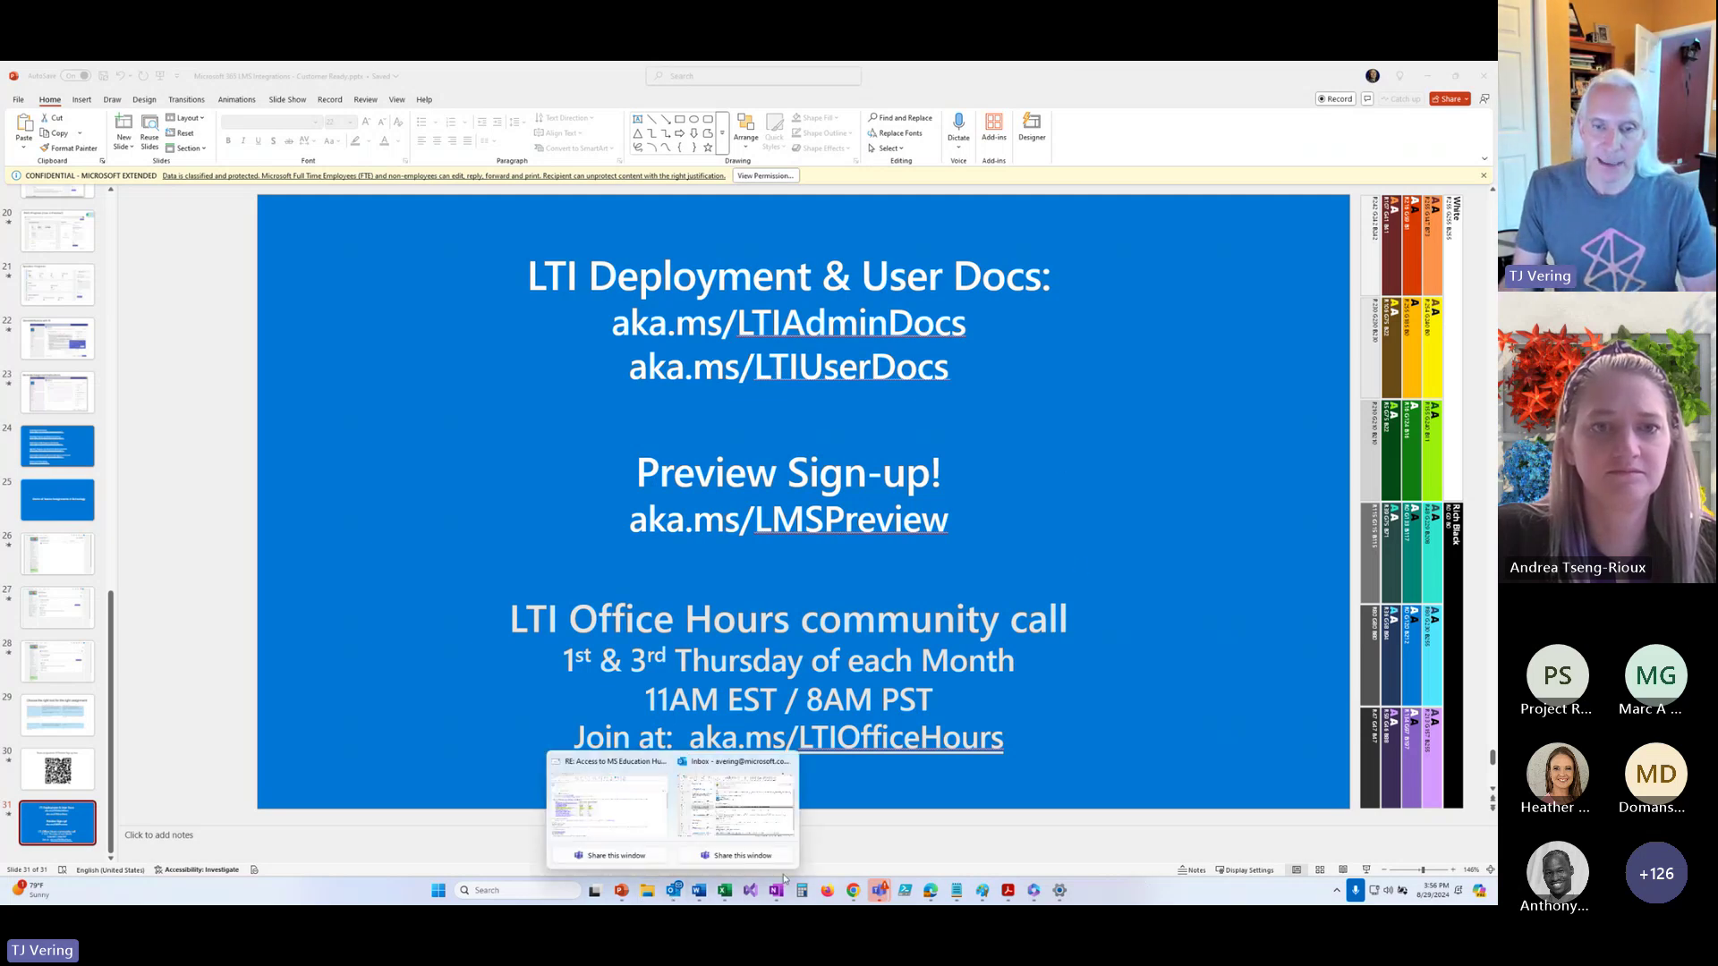
right_click(929, 889)
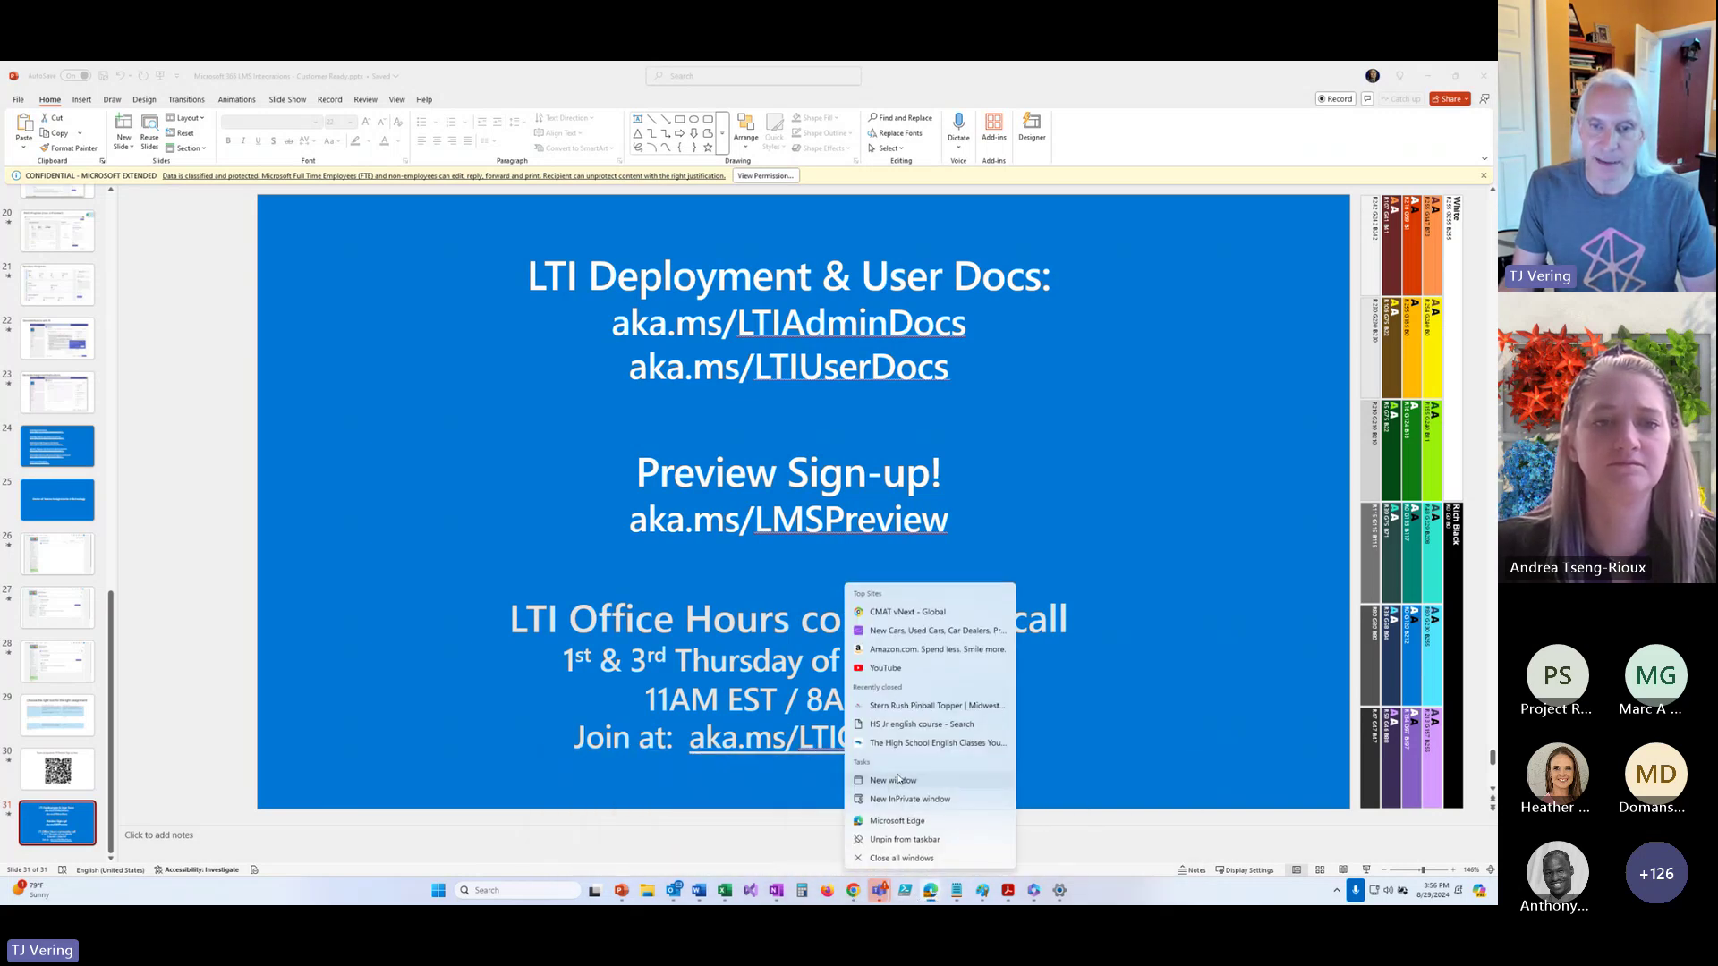
click(897, 820)
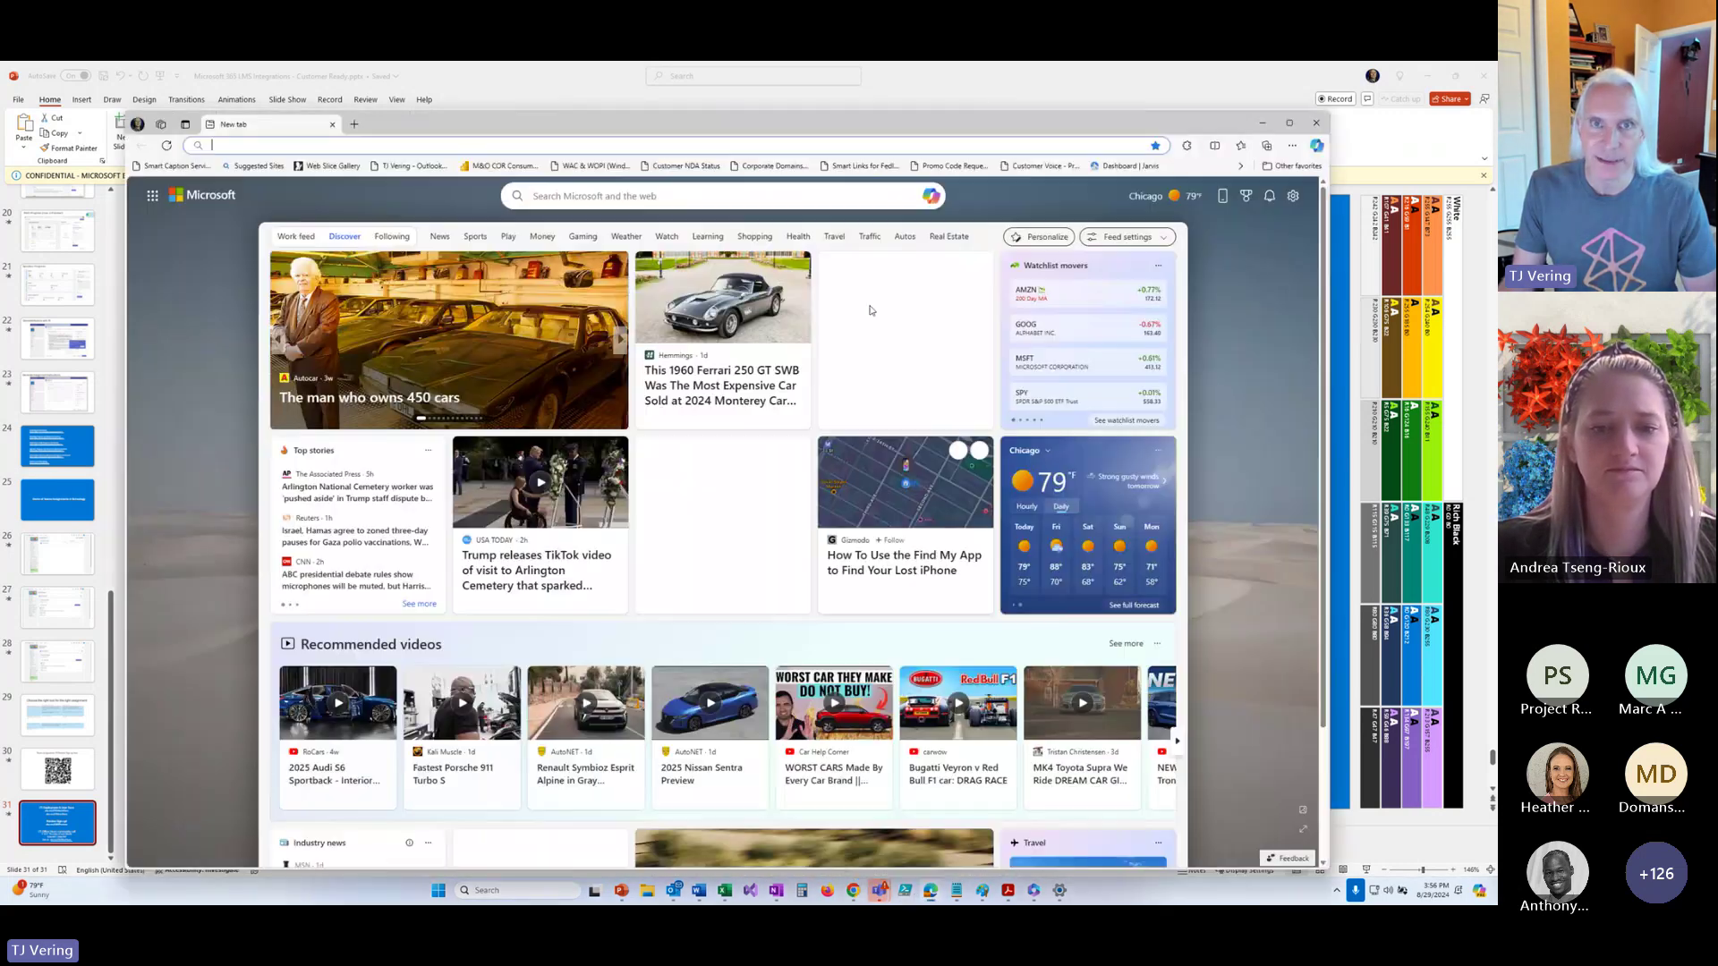
key(ctrl+w)
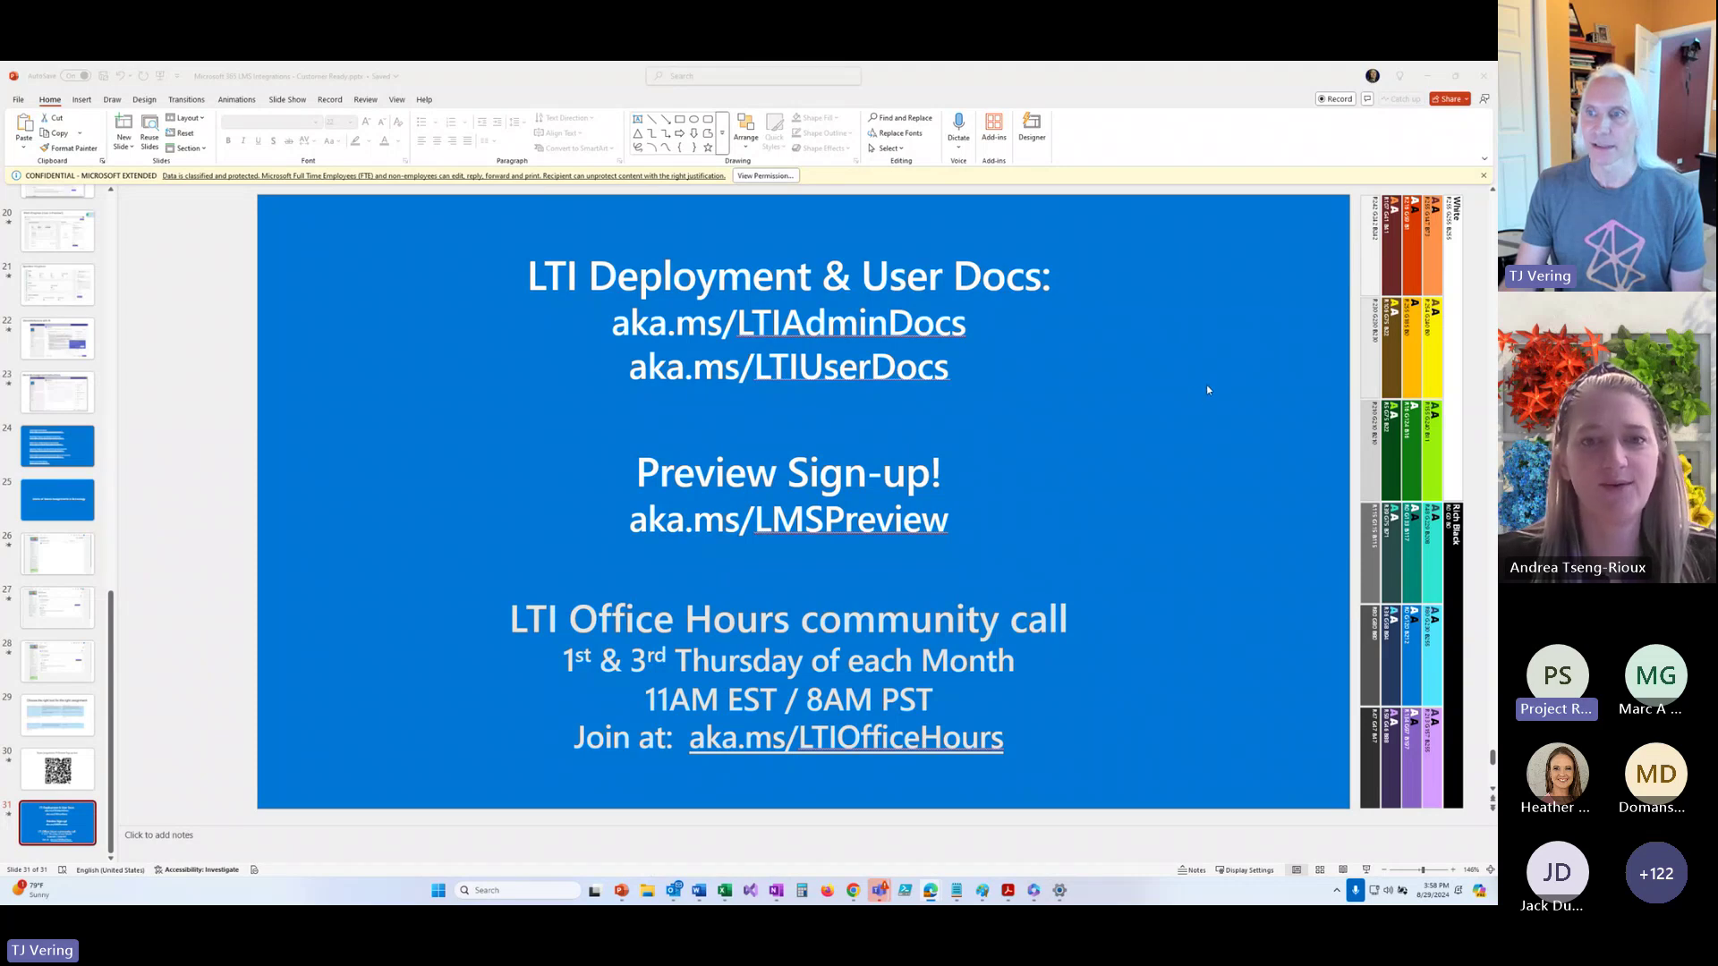
Go back to slide 30, the Teams Assignments LTI Preview sign-up slide with its QR code.
key(Page_Up)
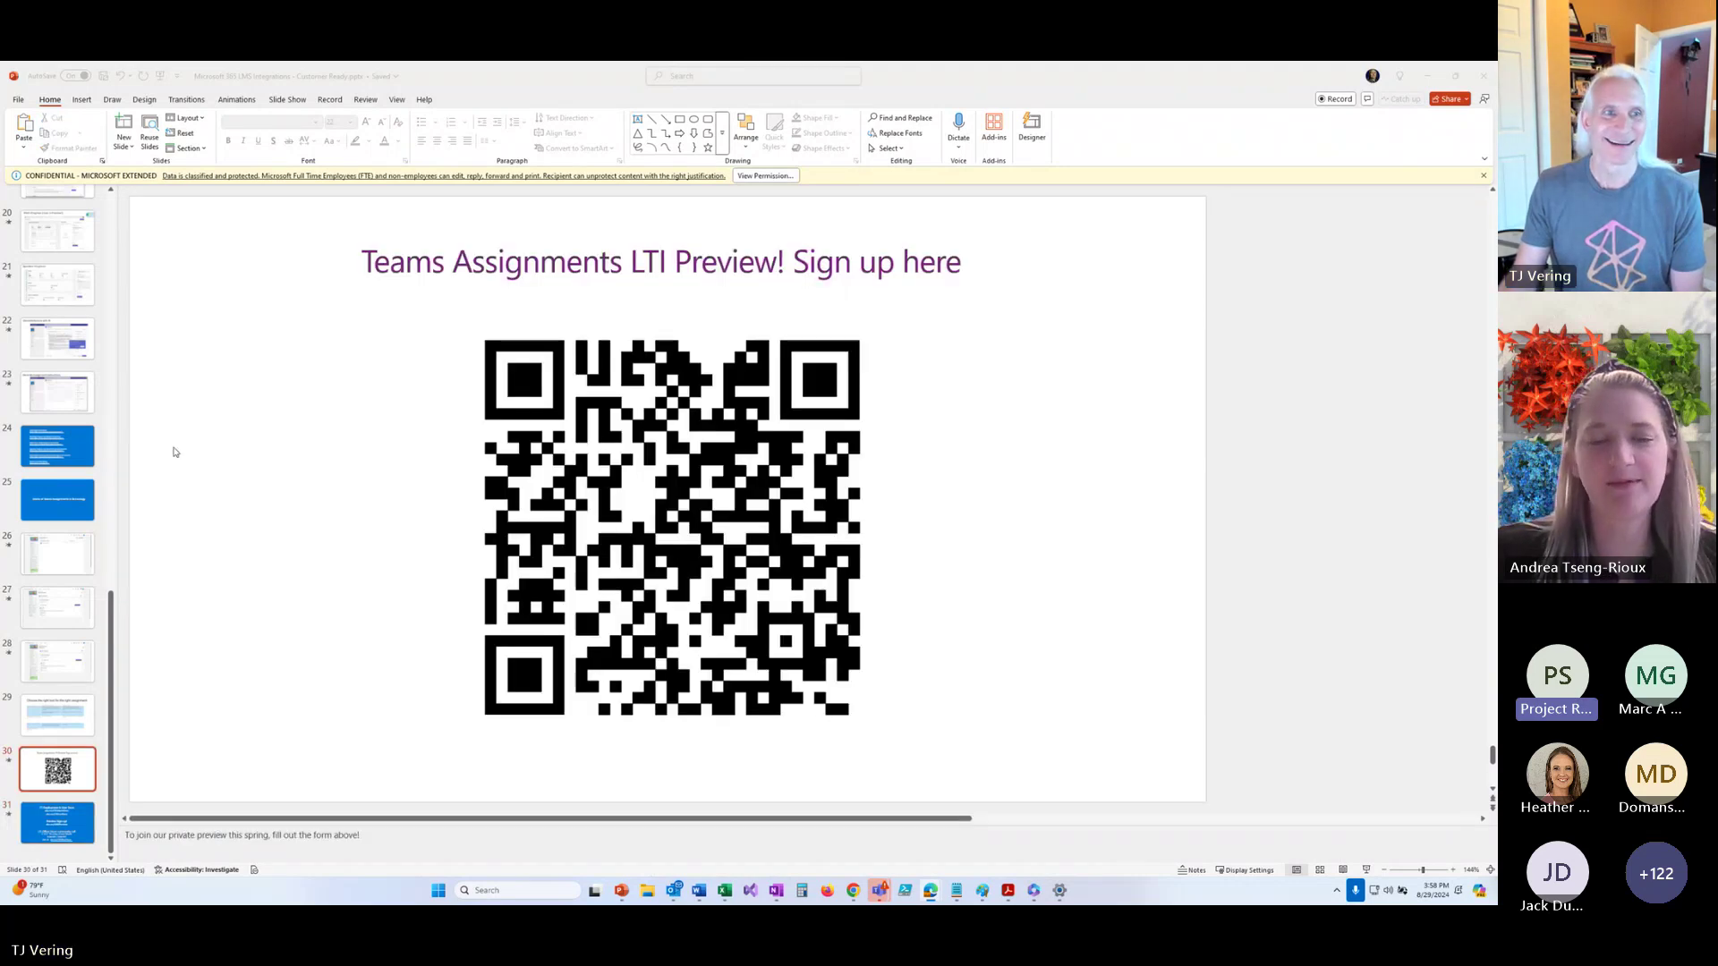
scroll(34, 580, up, 3)
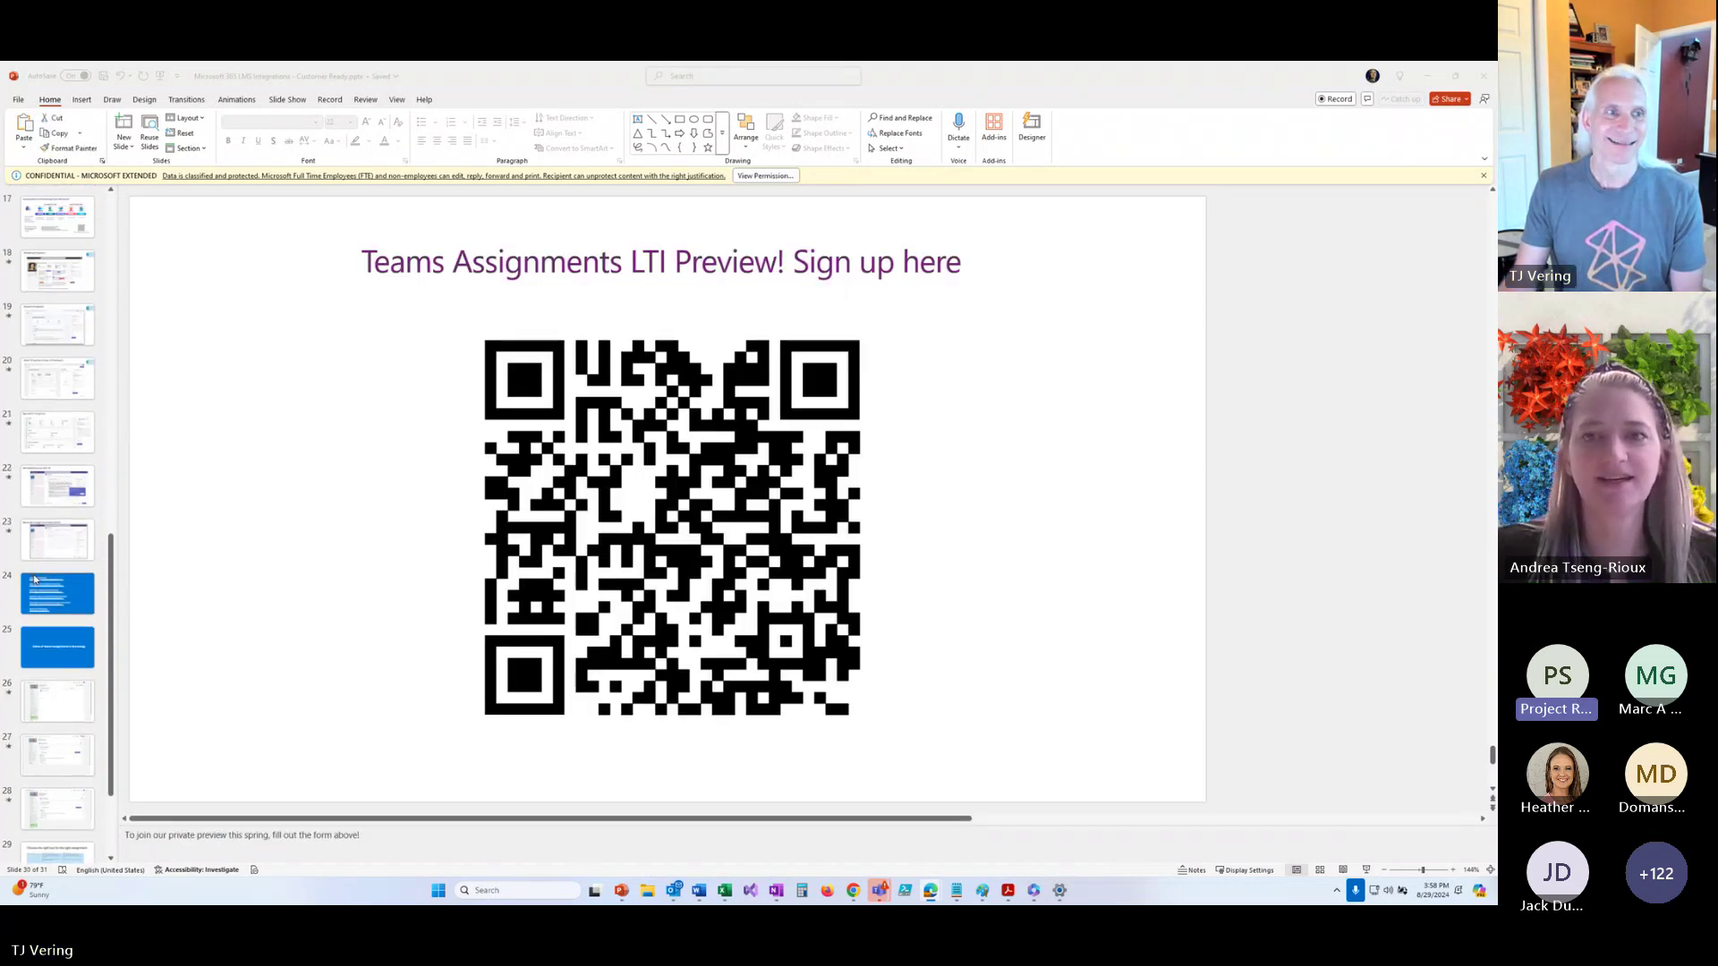
scroll(34, 580, up, 1)
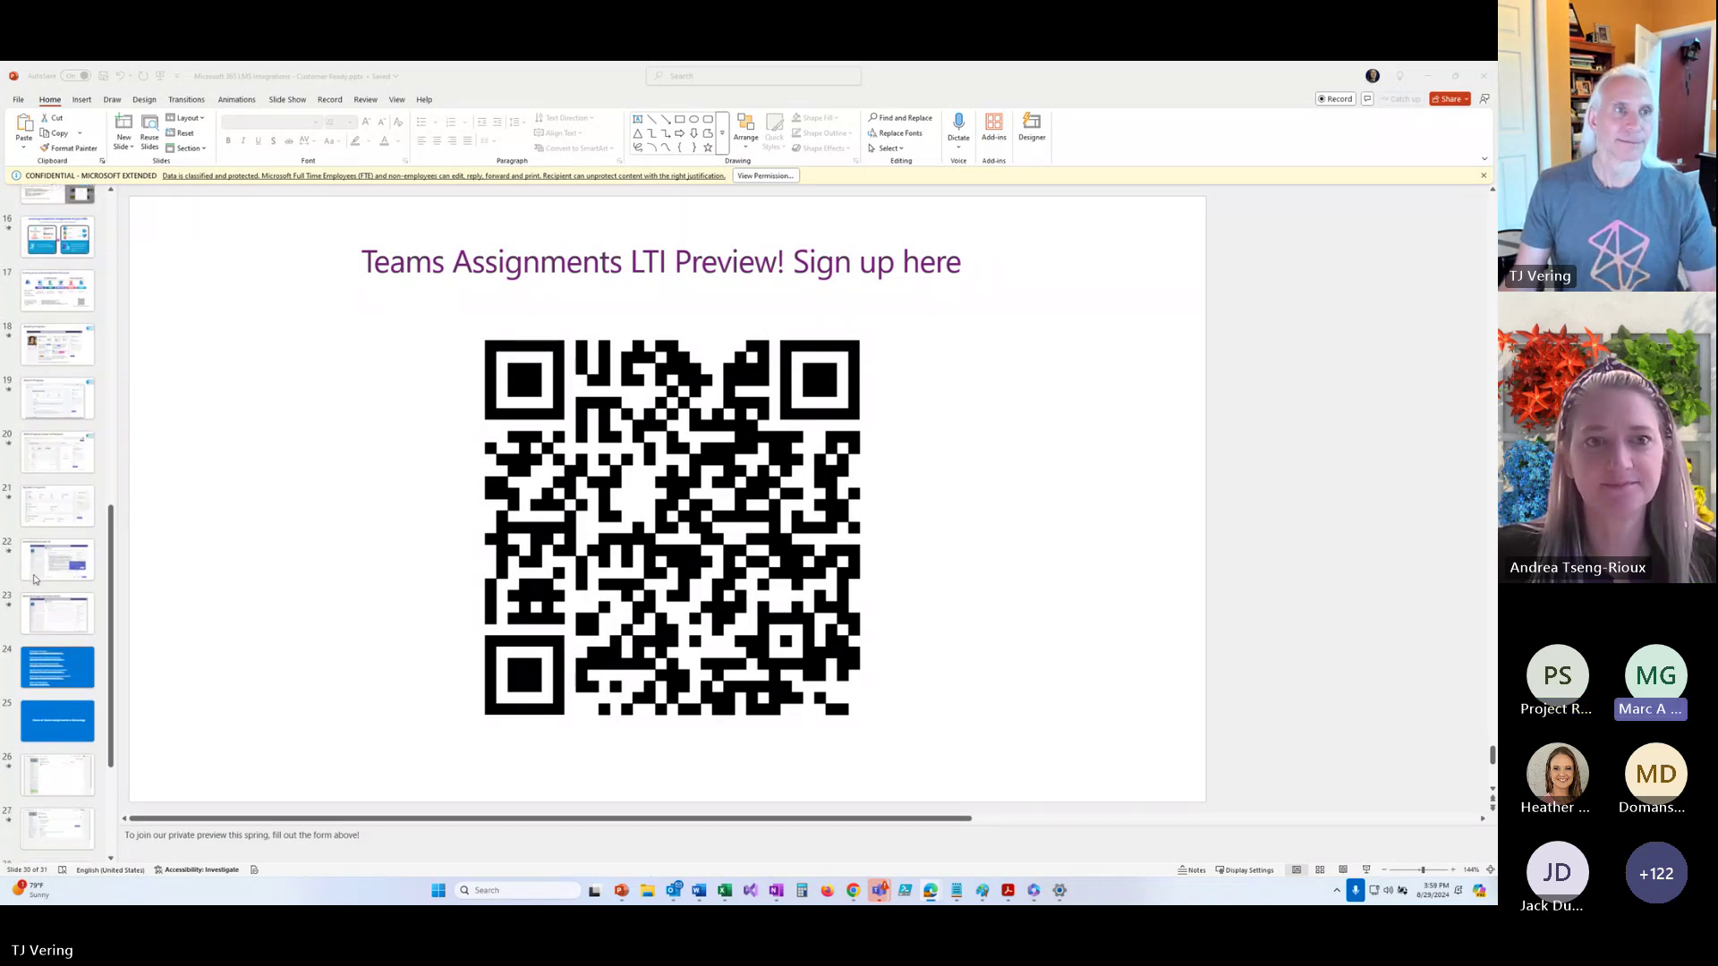
scroll(34, 580, up, 1)
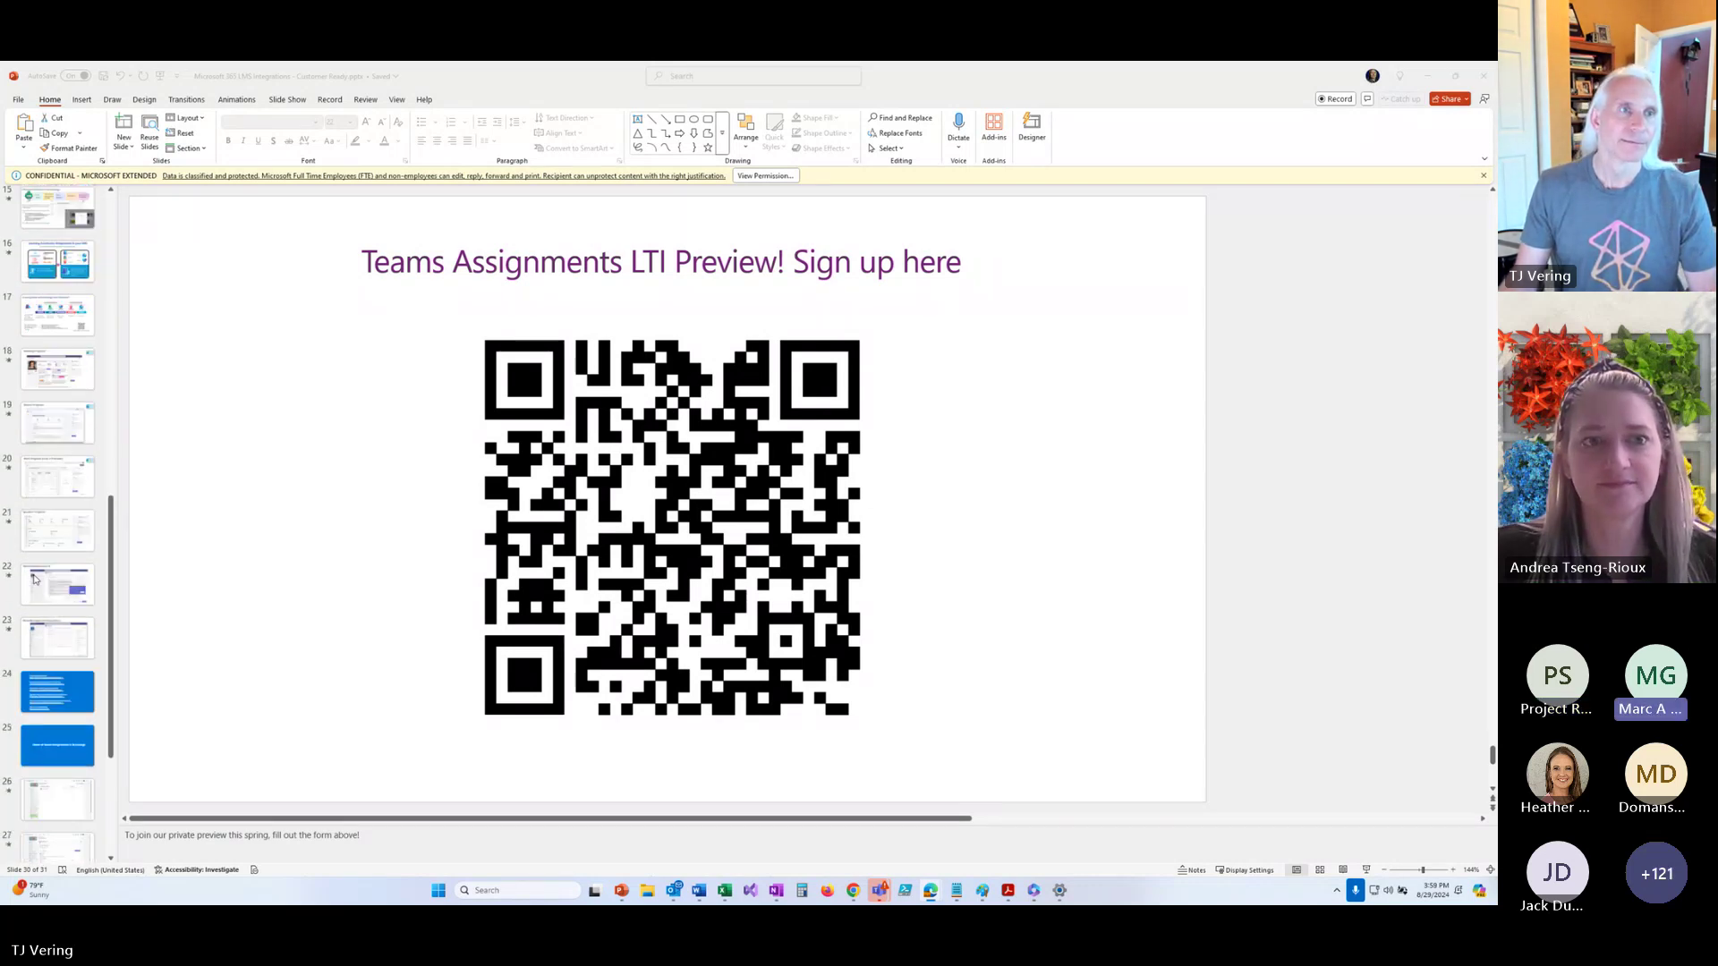
scroll(36, 580, down, 1)
scroll(51, 595, down, 2)
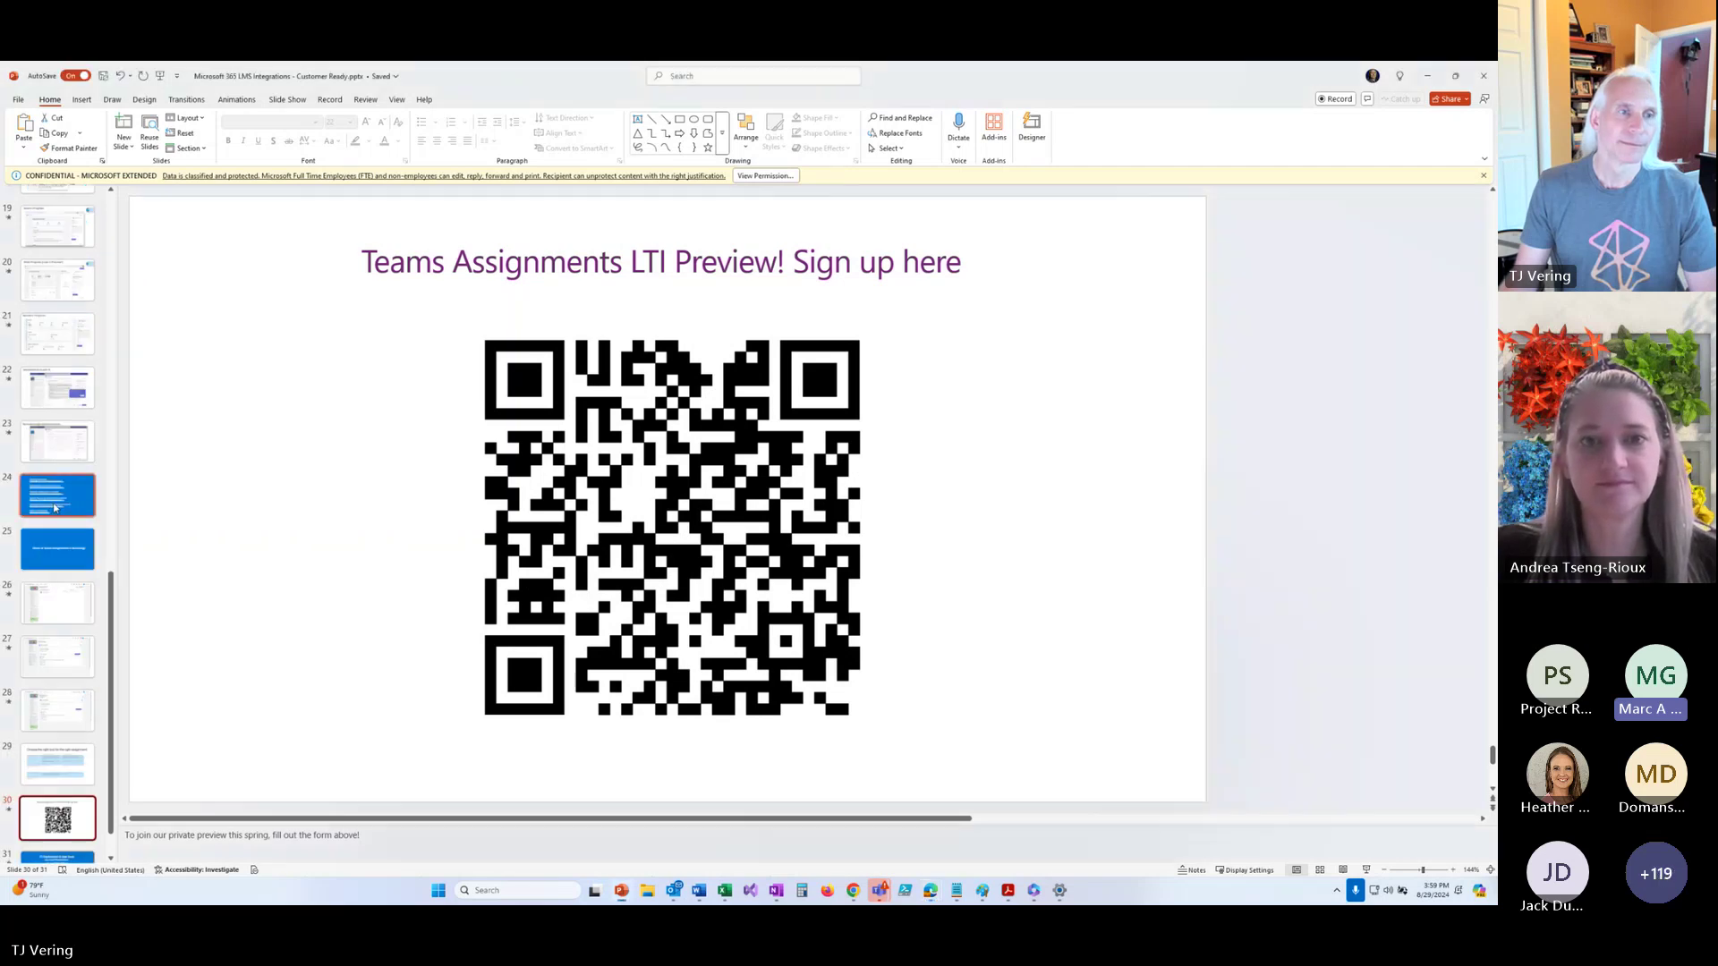
scroll(62, 583, down, 1)
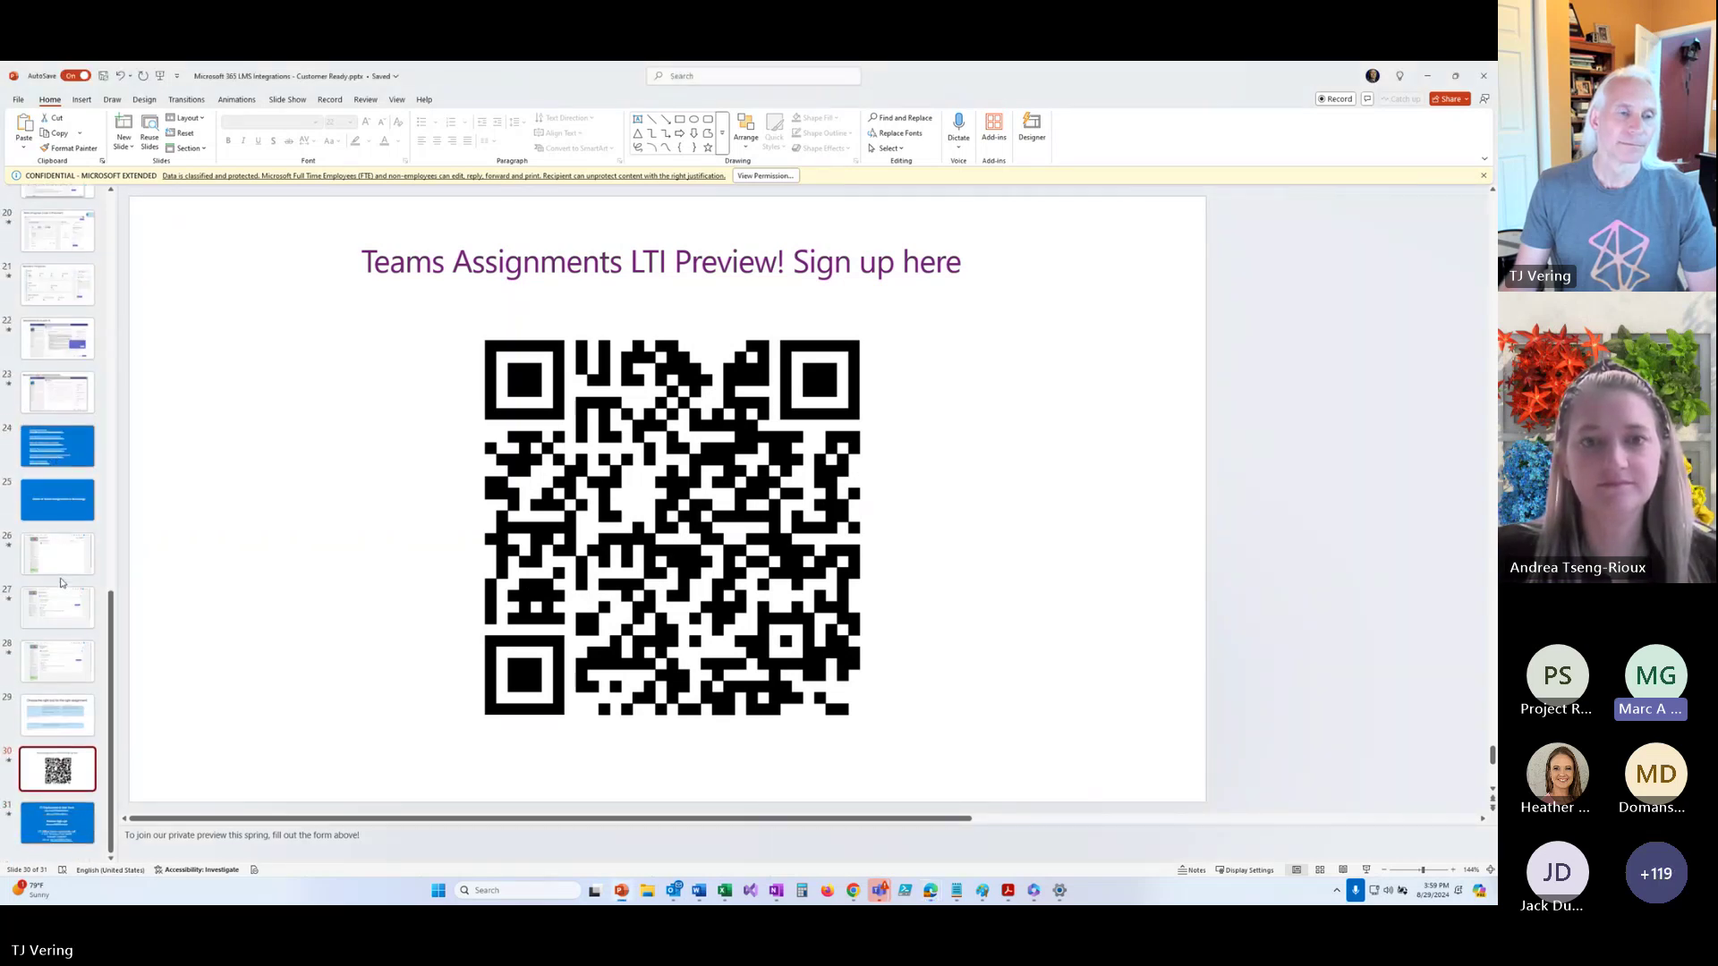
Show slide 24 and select all its resource headings and aka.ms links.
click(43, 452)
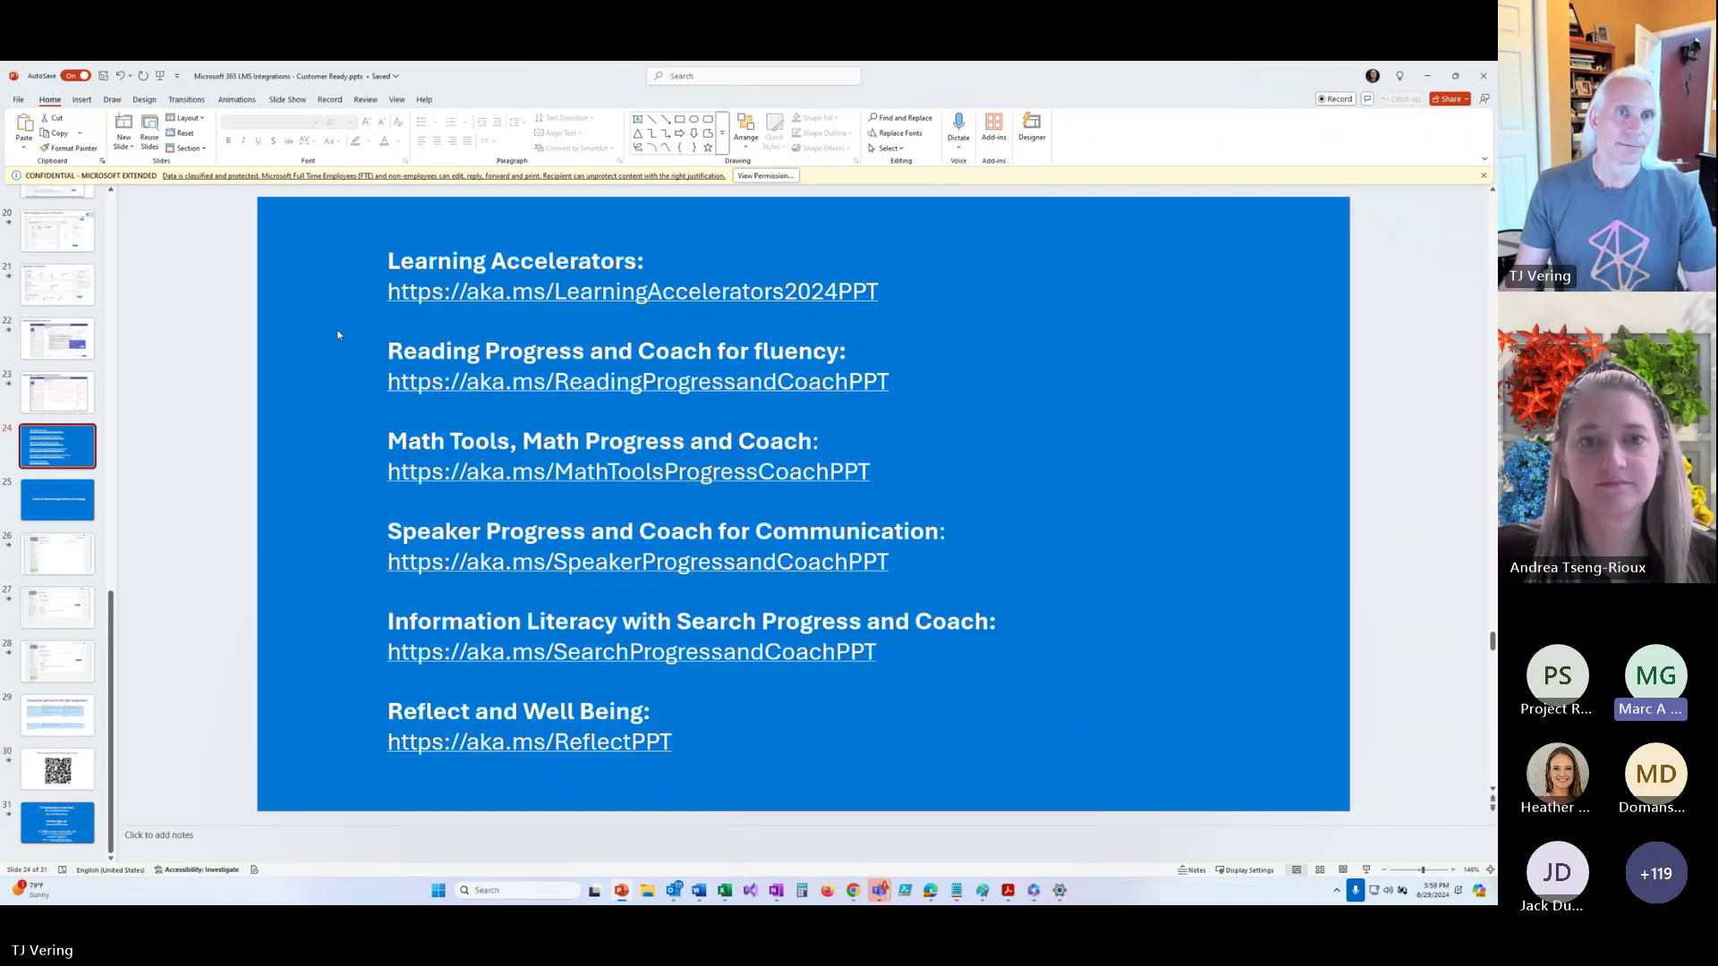
click(385, 262)
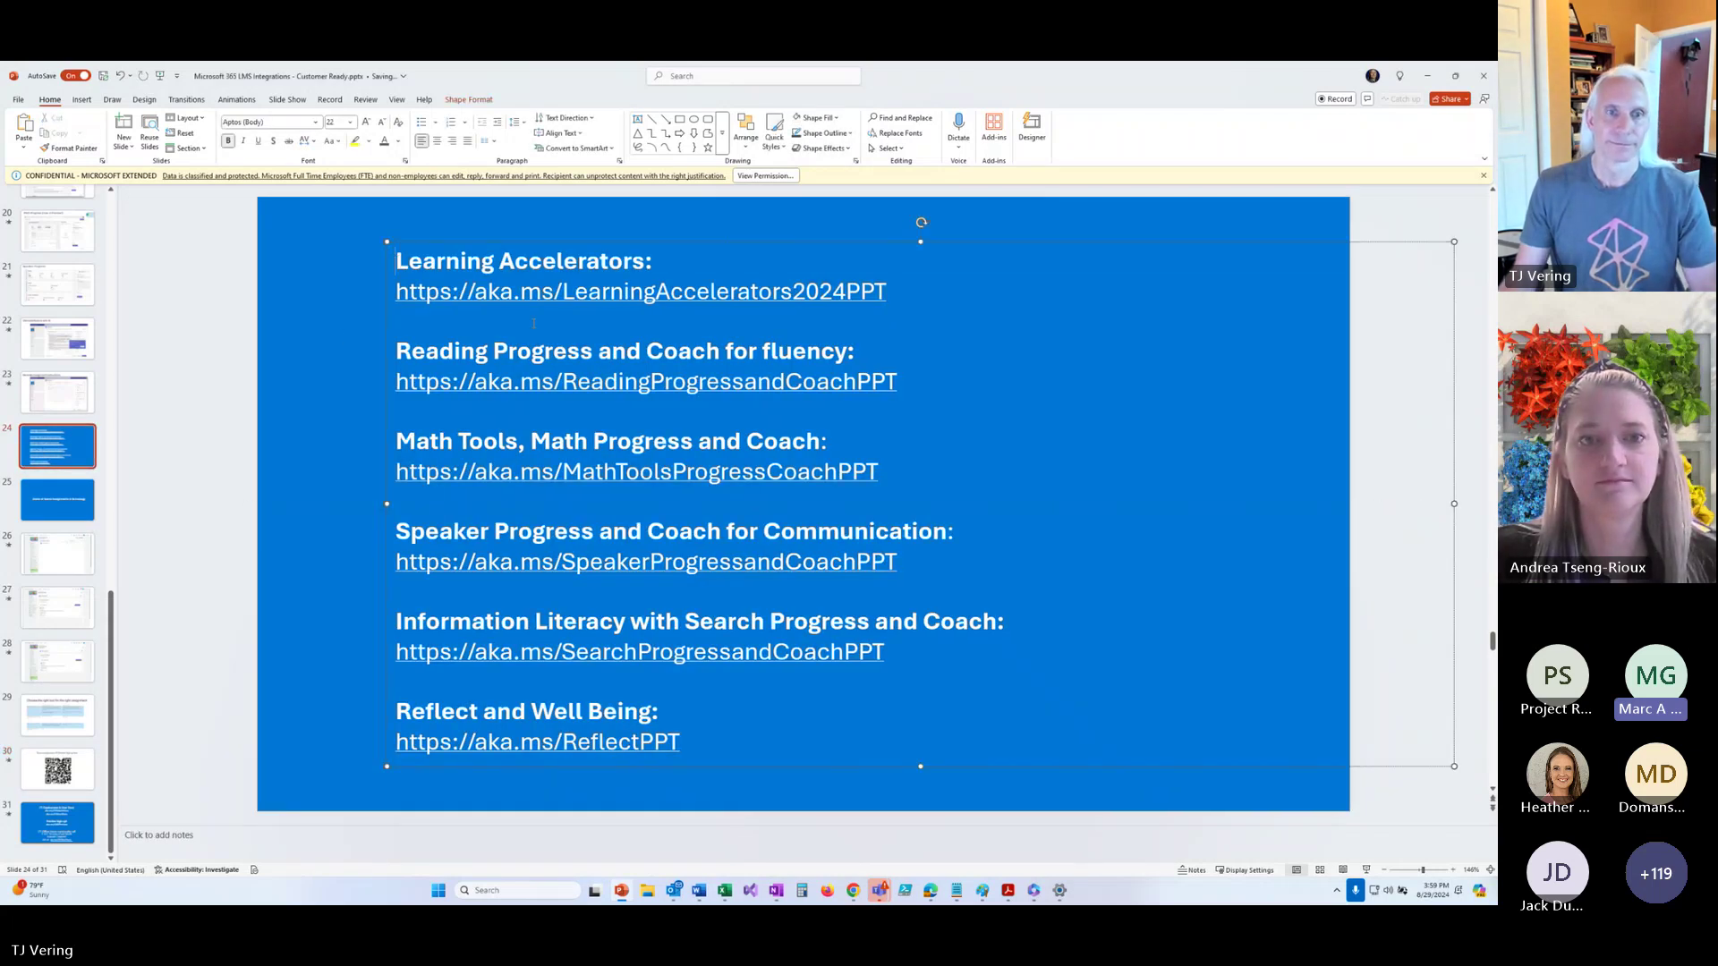
drag(397, 262, 736, 601)
key(ctrl+a)
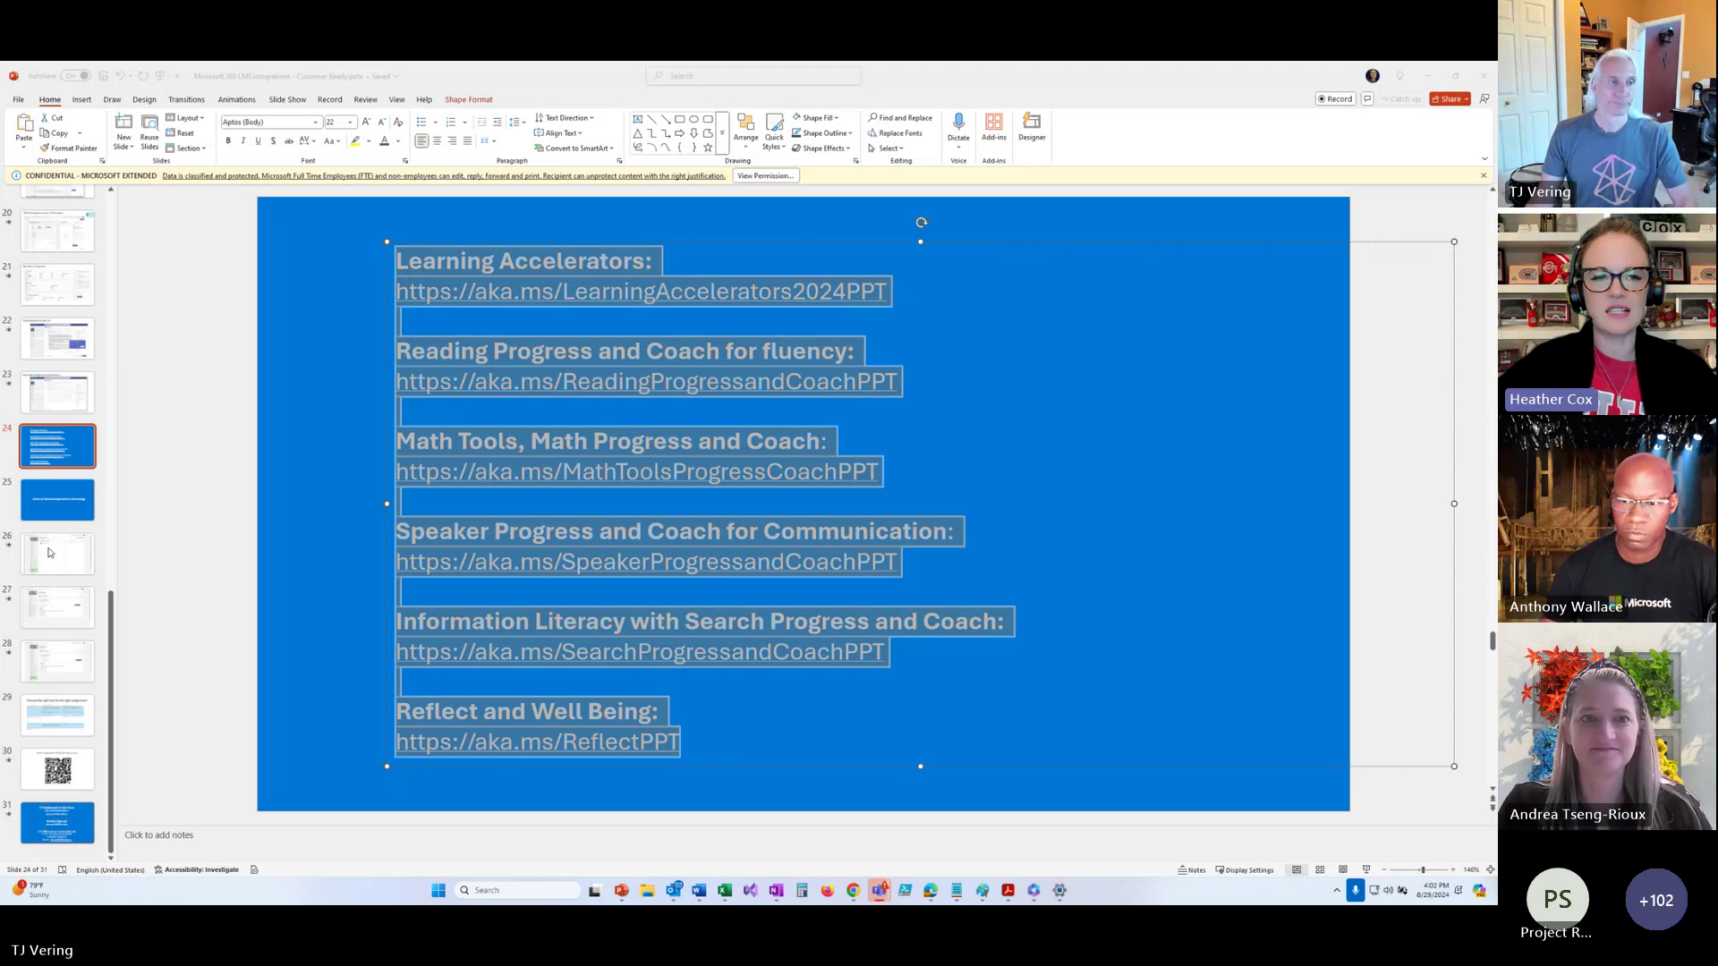
Deselect slide 24's text, then show slide 31 and select all text in its link box.
click(89, 573)
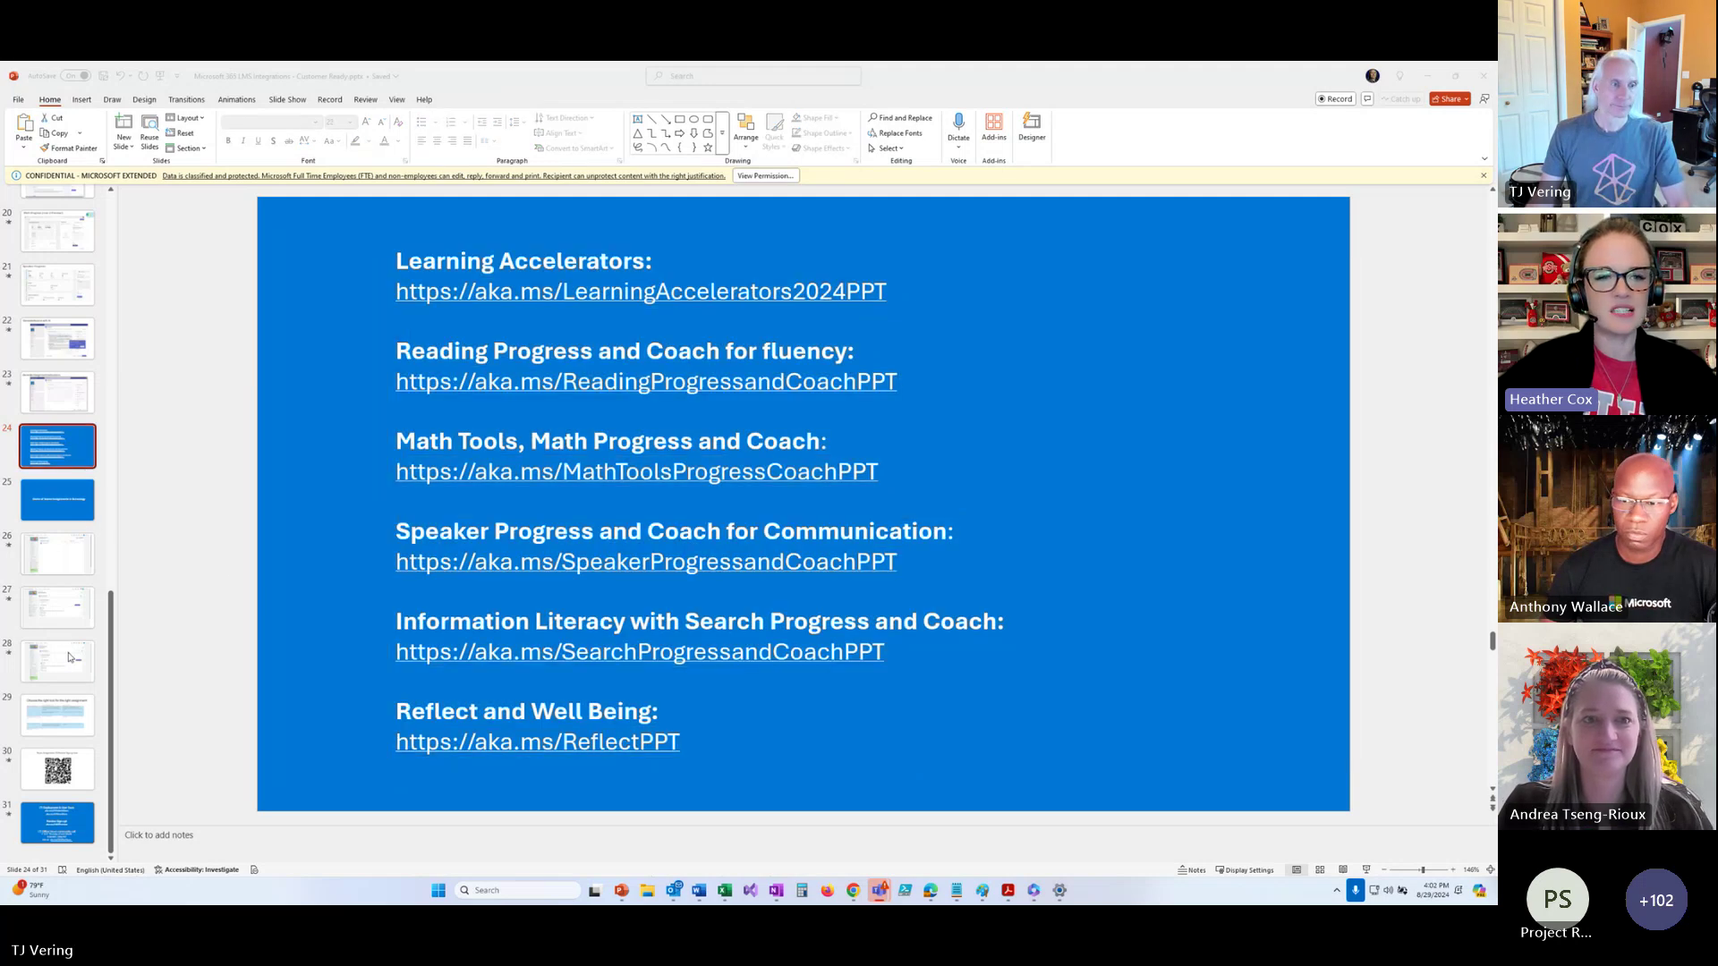
click(36, 820)
click(508, 271)
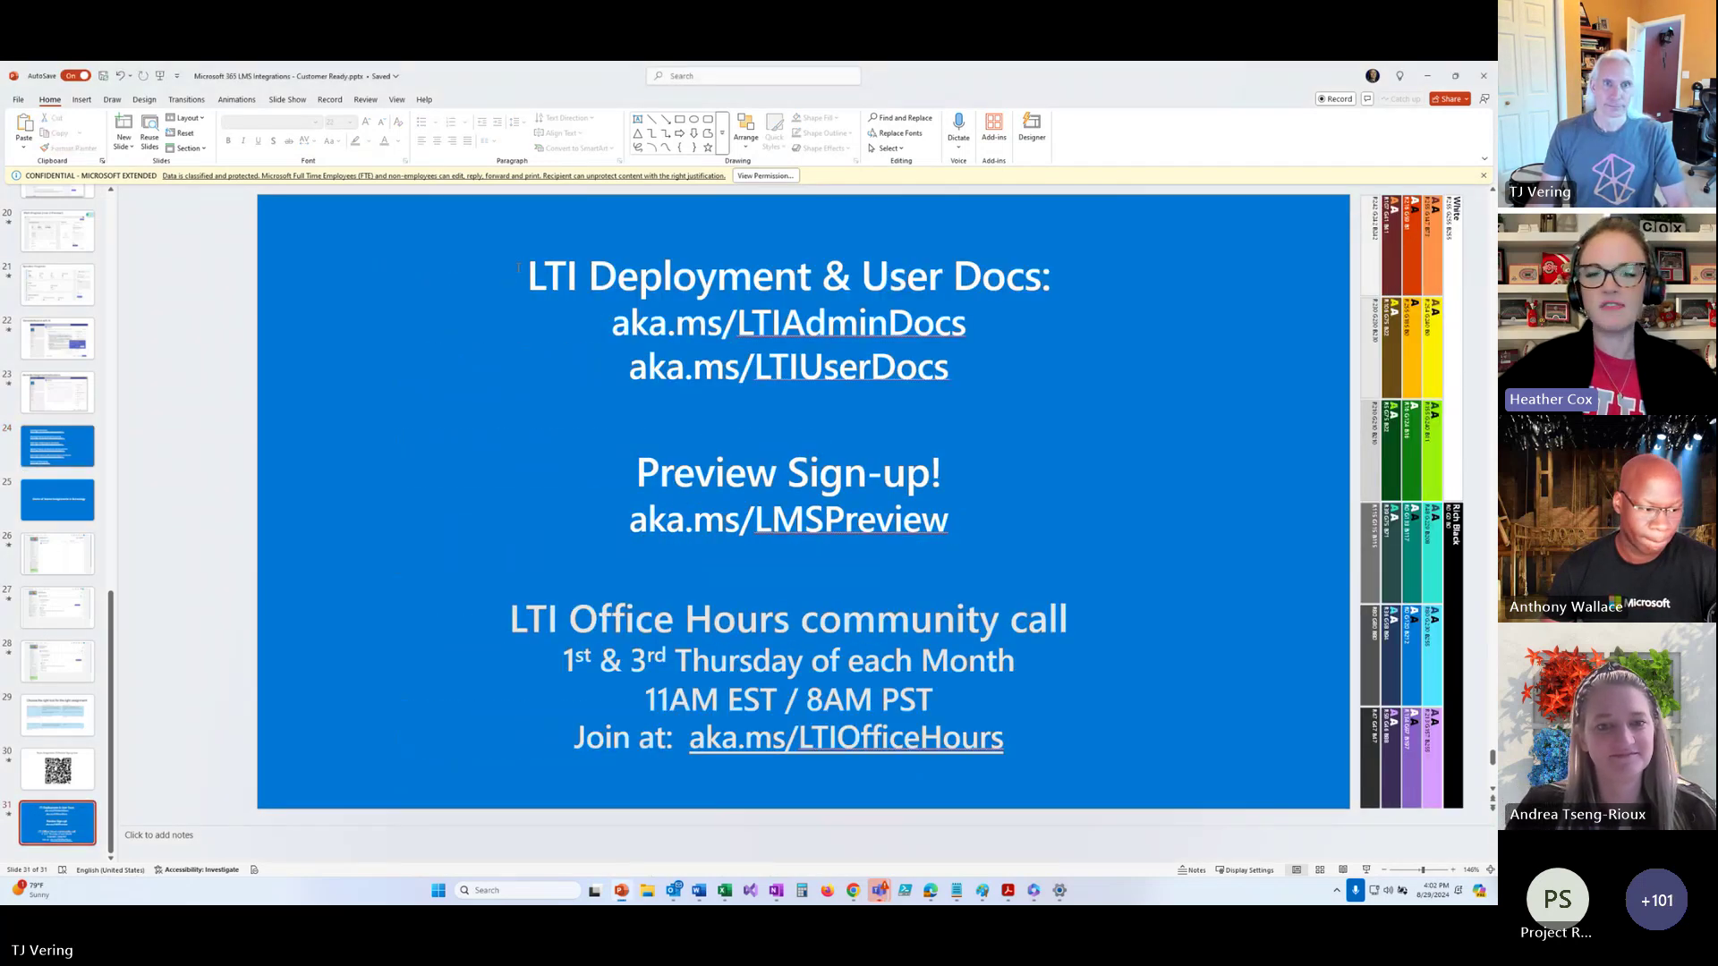
key(ctrl+a)
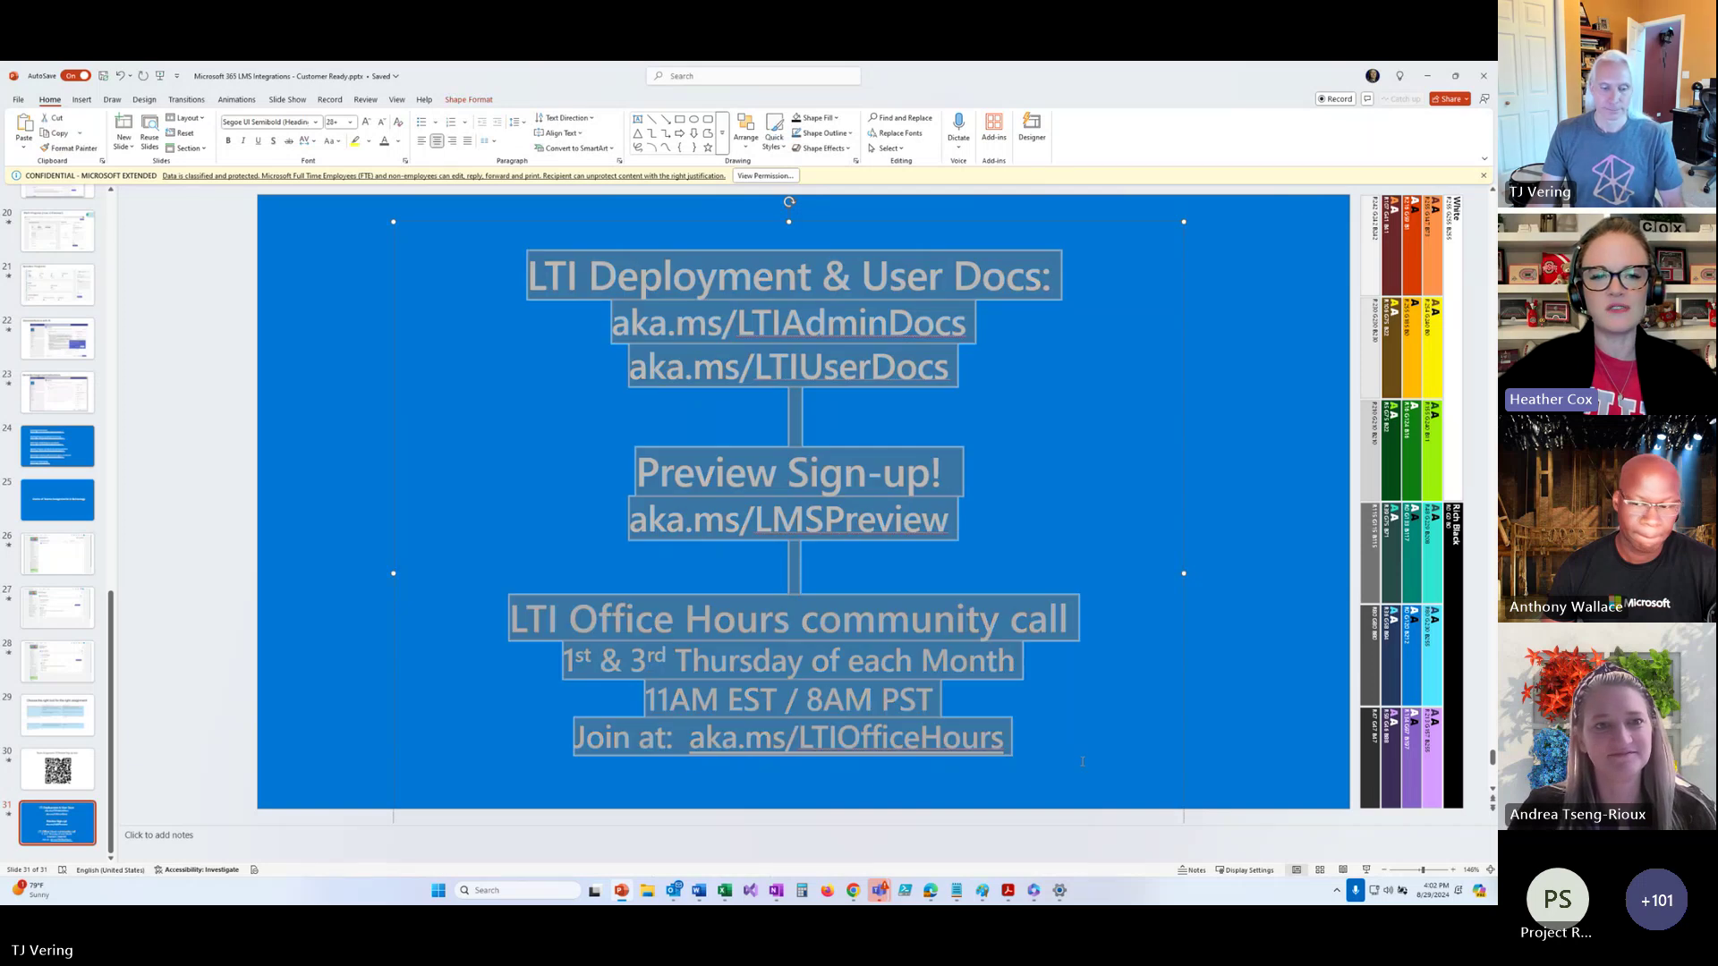